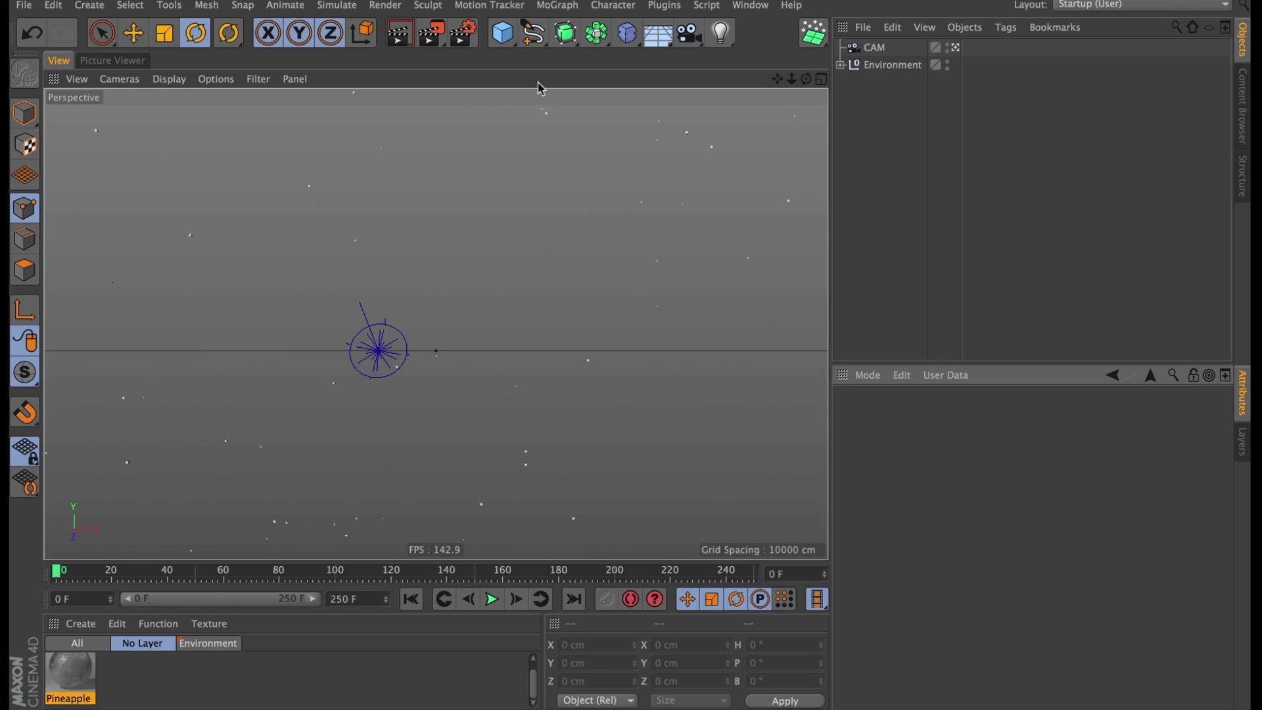
# Step: Add a Hexahedron-type sphere with 100 cm radius and 24 segments
pyautogui.moveTo(502, 44); pyautogui.dragTo(859, 87)
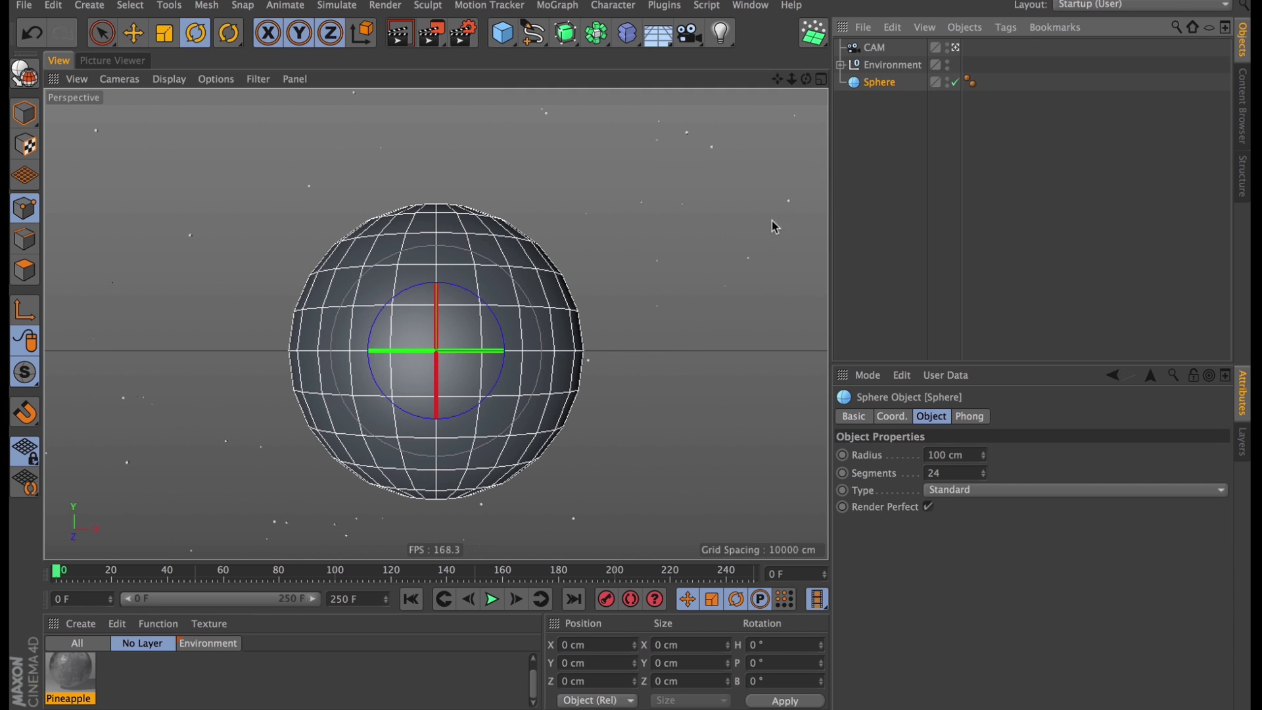
pyautogui.click(946, 493)
pyautogui.click(956, 547)
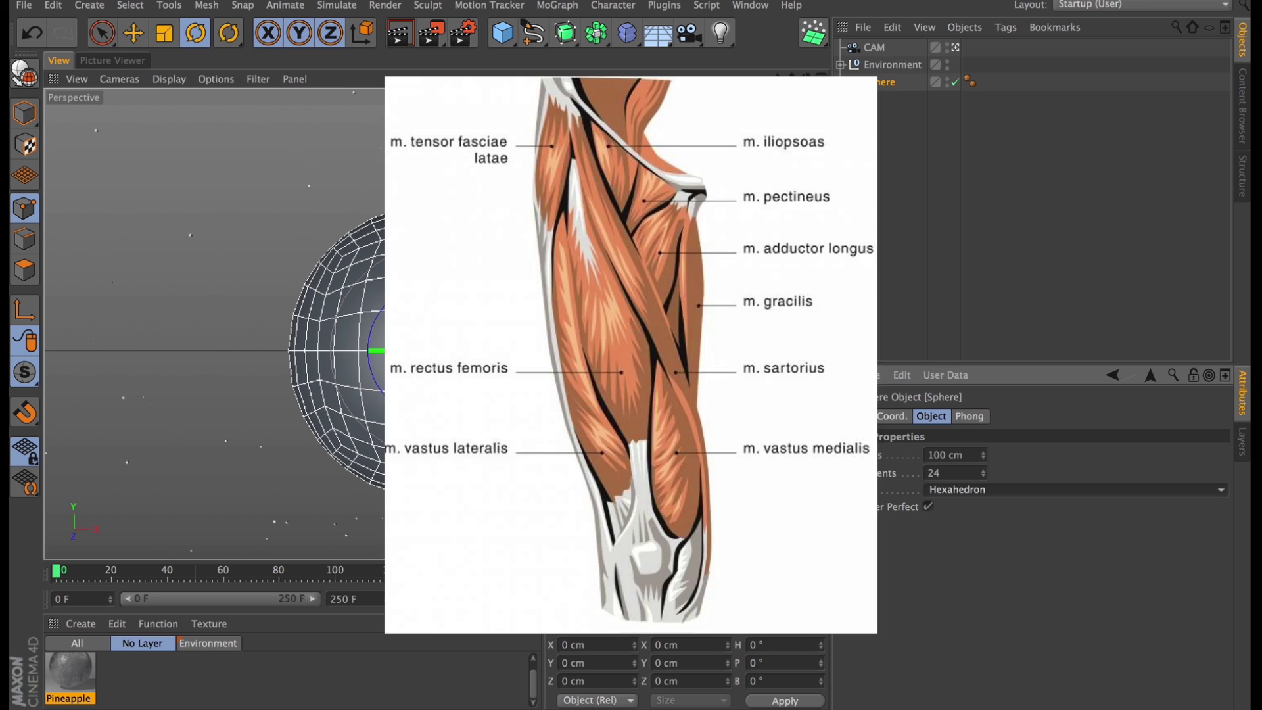
pyautogui.click(884, 139)
# Step: Add a MoExtrude under the sphere with 1 extrusion step
pyautogui.click(878, 85)
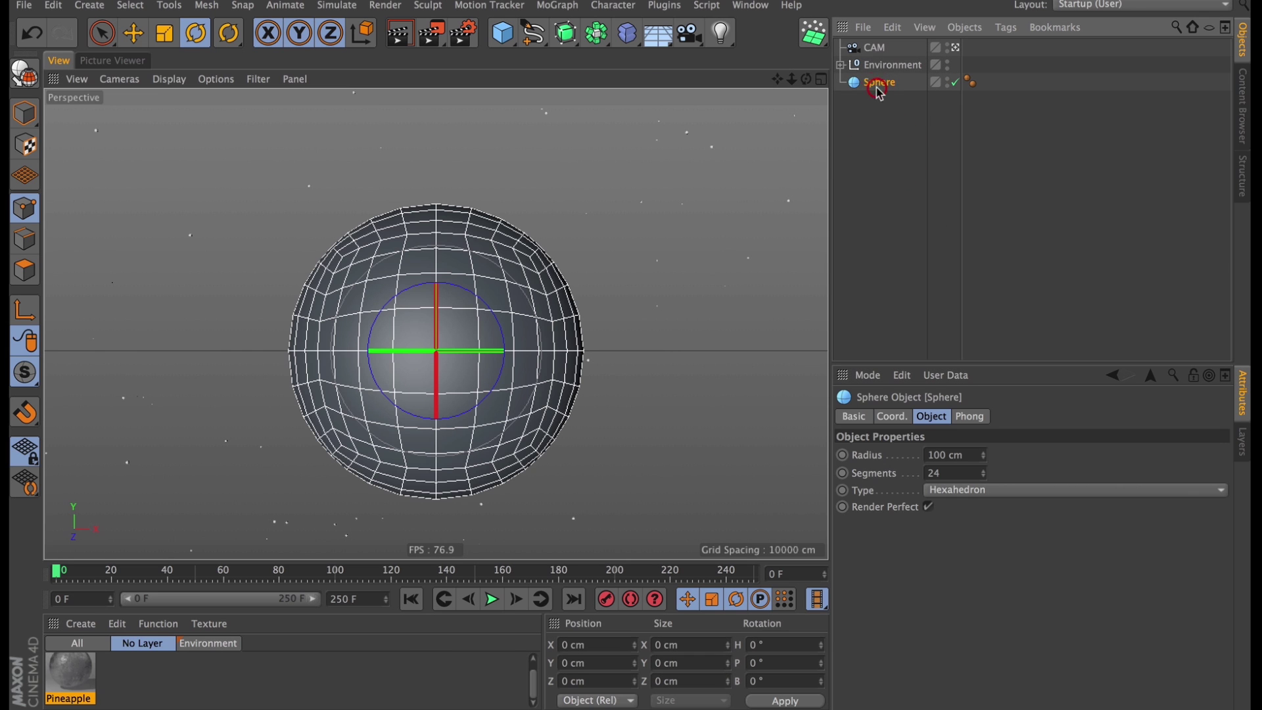
pyautogui.click(557, 6)
pyautogui.keyDown('shift'); pyautogui.click(595, 279); pyautogui.keyUp('shift')
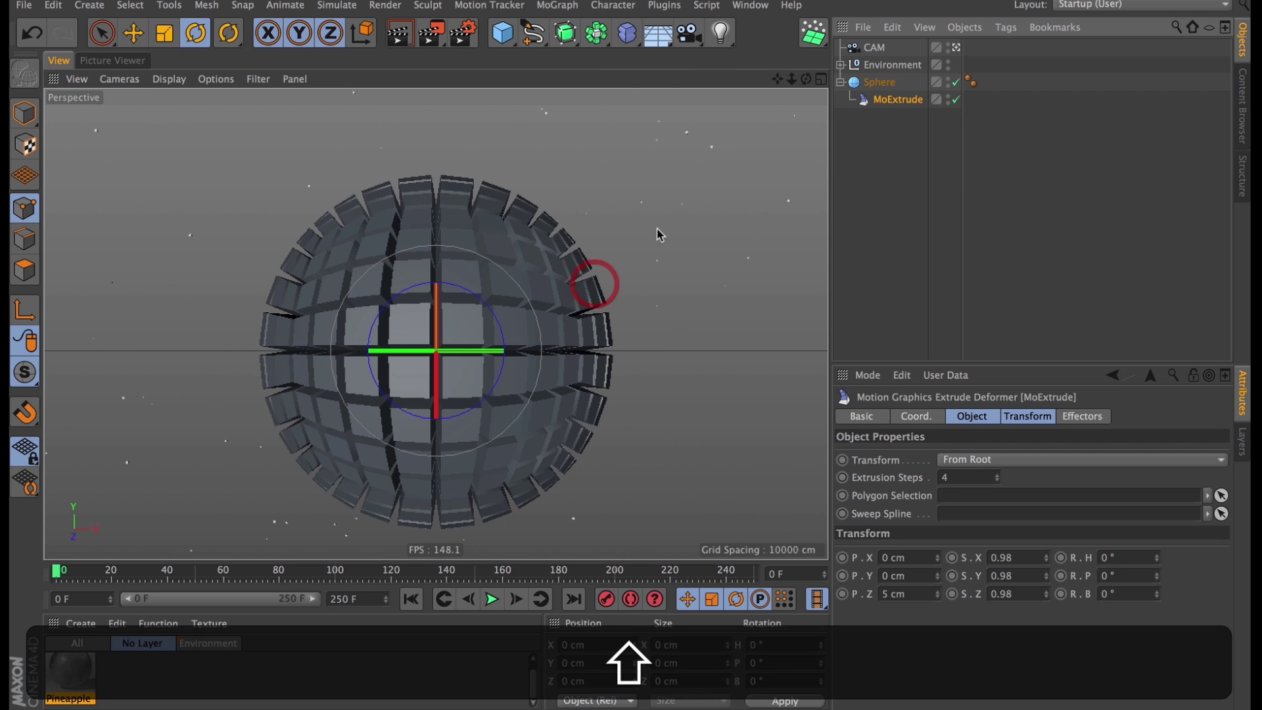
pyautogui.doubleClick(946, 479)
pyautogui.write('1')
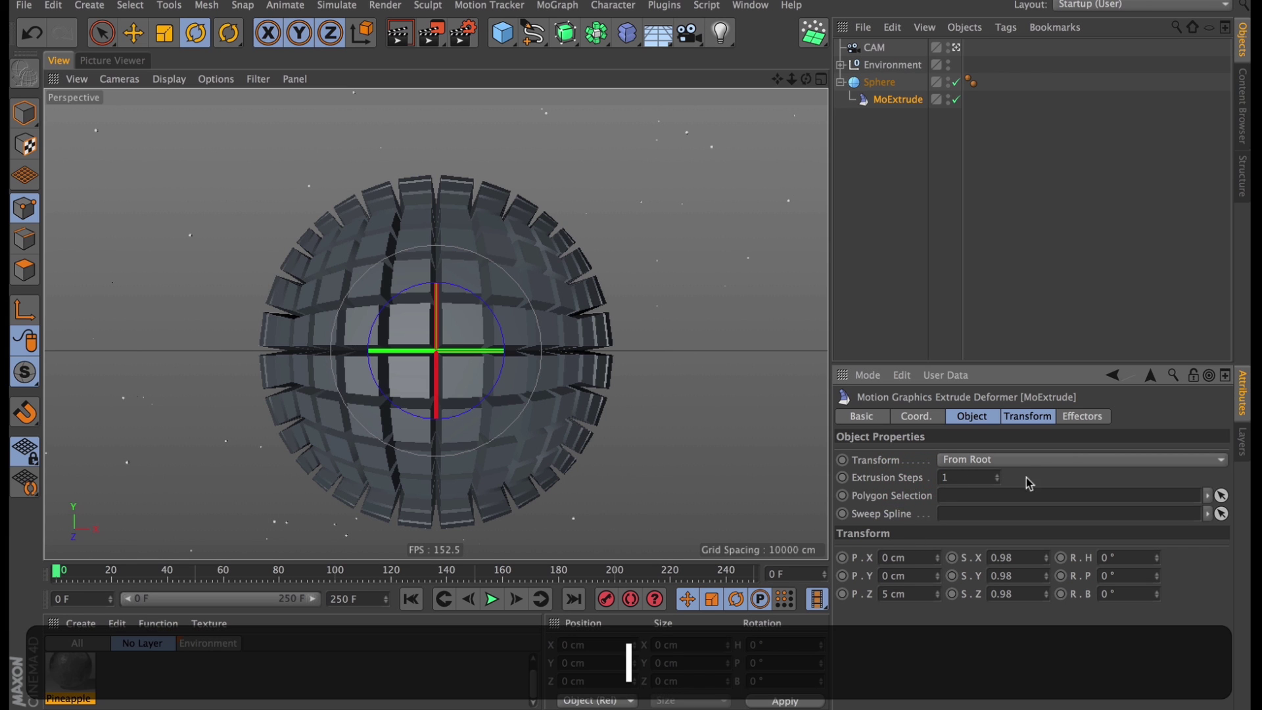
# Step: Set the MoExtrude transform to P.Z 0 cm and scale 0.1 on X, Y and Z
pyautogui.click(1025, 417)
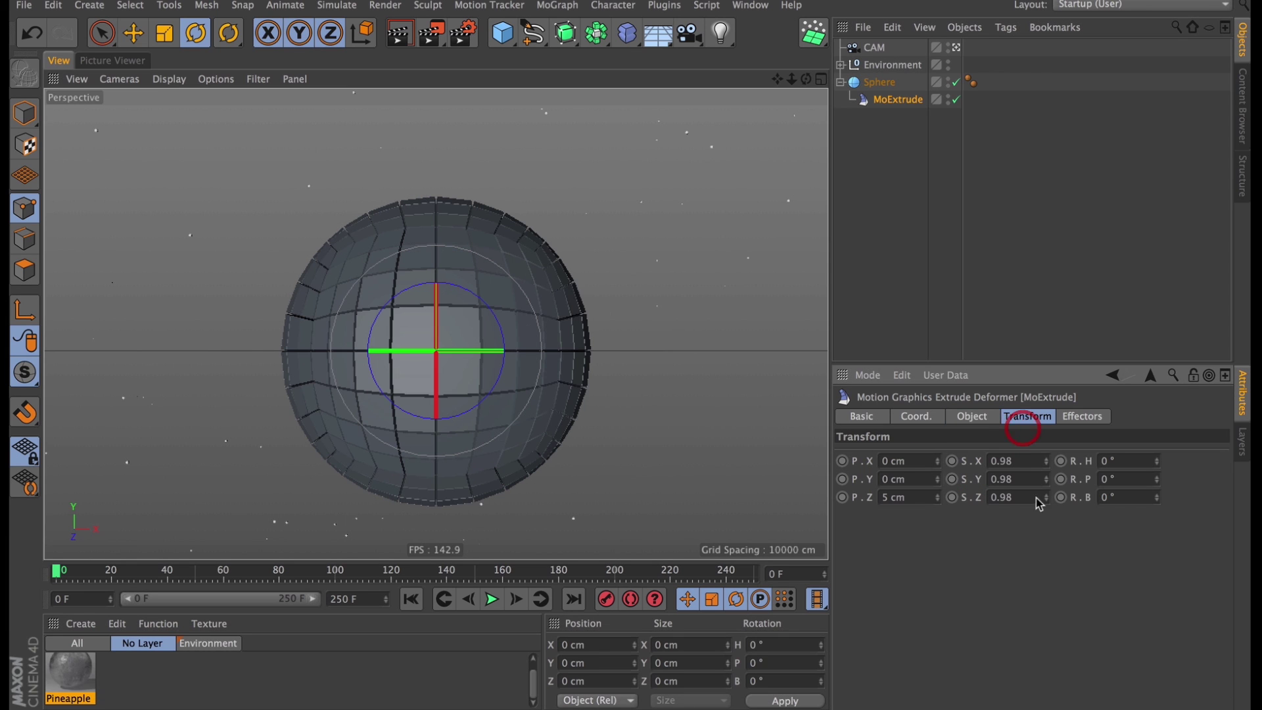
pyautogui.doubleClick(923, 502)
pyautogui.press('BackSpace')
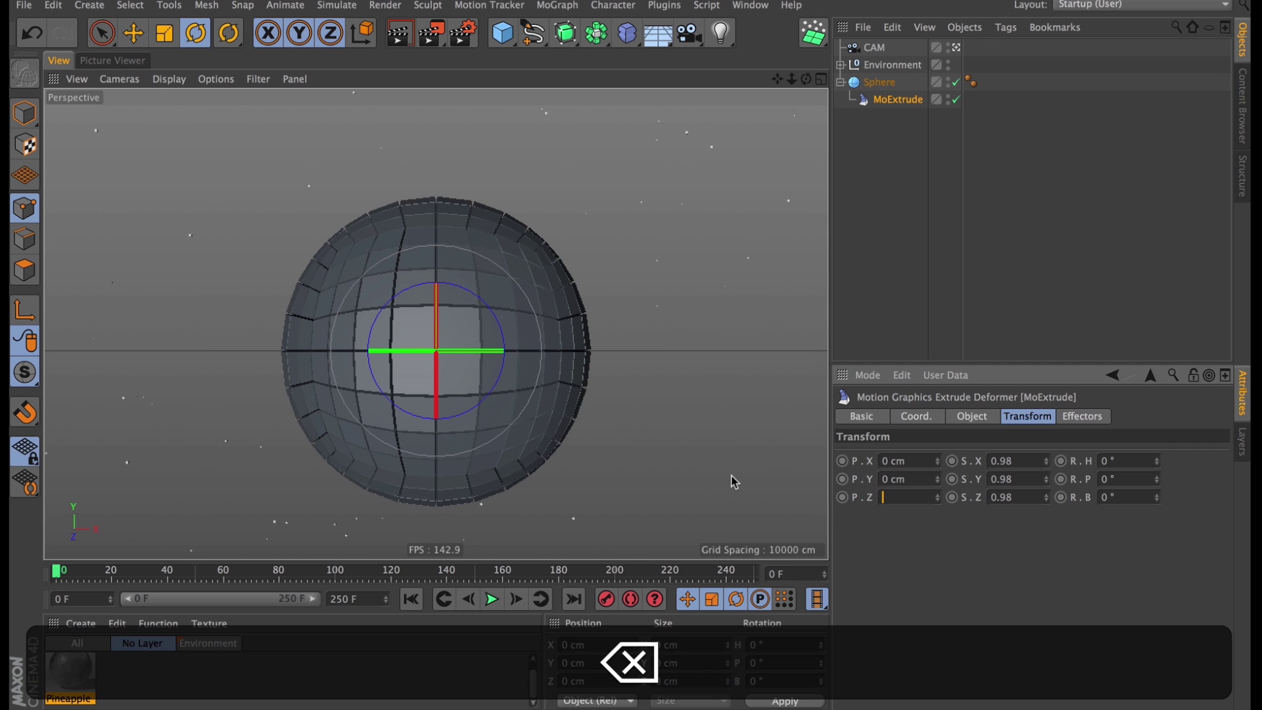
pyautogui.press('Tab')
pyautogui.write('0.1')
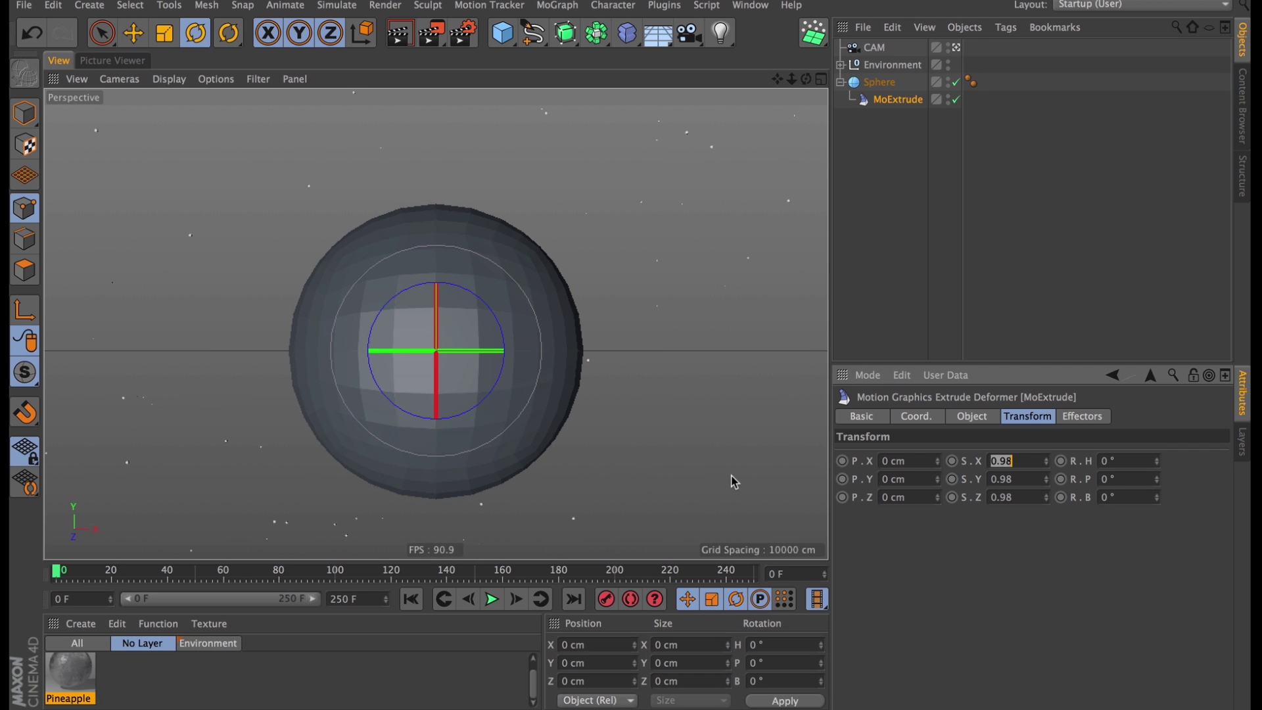
pyautogui.press('Tab')
pyautogui.write('0.1')
pyautogui.press('Tab')
pyautogui.write('0.1')
pyautogui.press('Return')
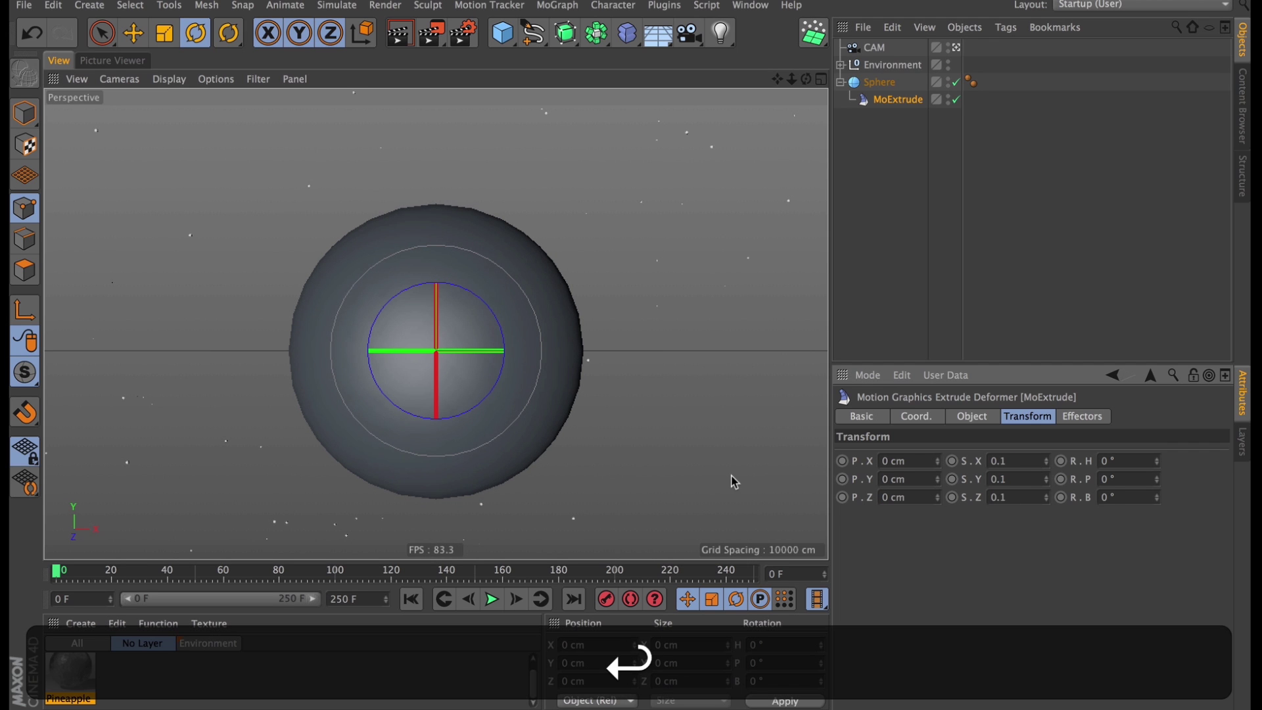
pyautogui.click(879, 82)
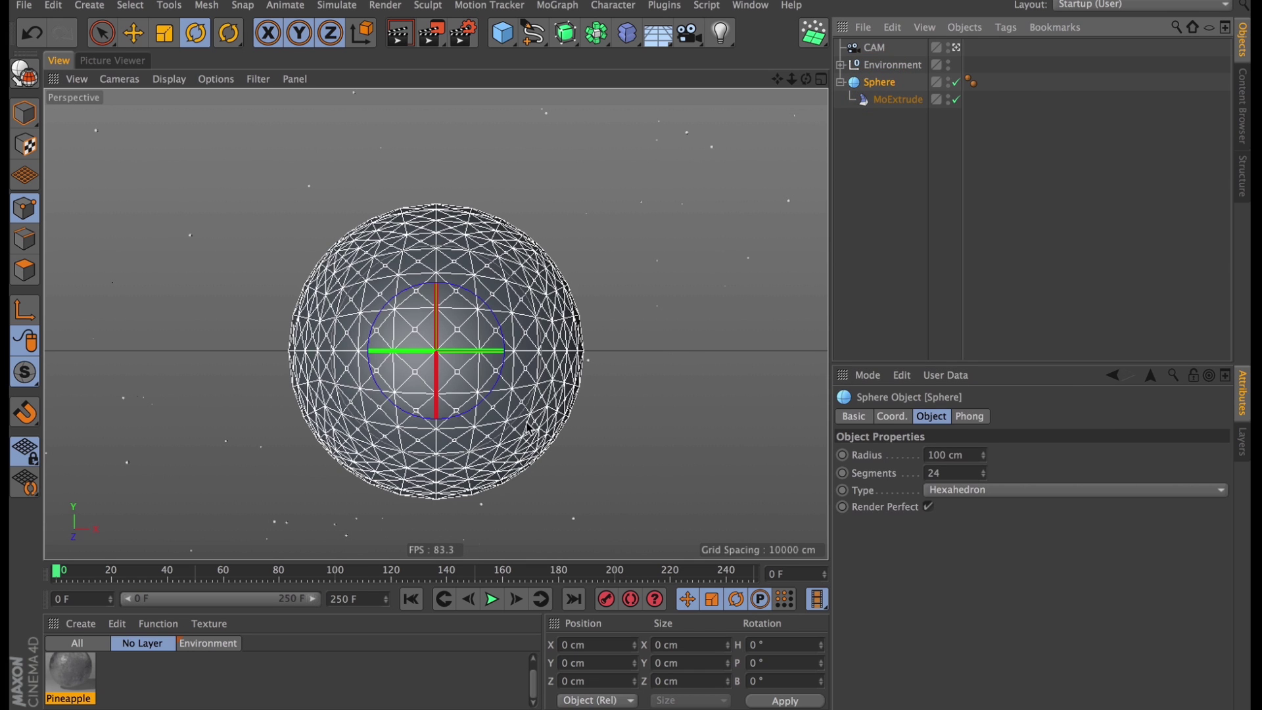
pyautogui.click(911, 175)
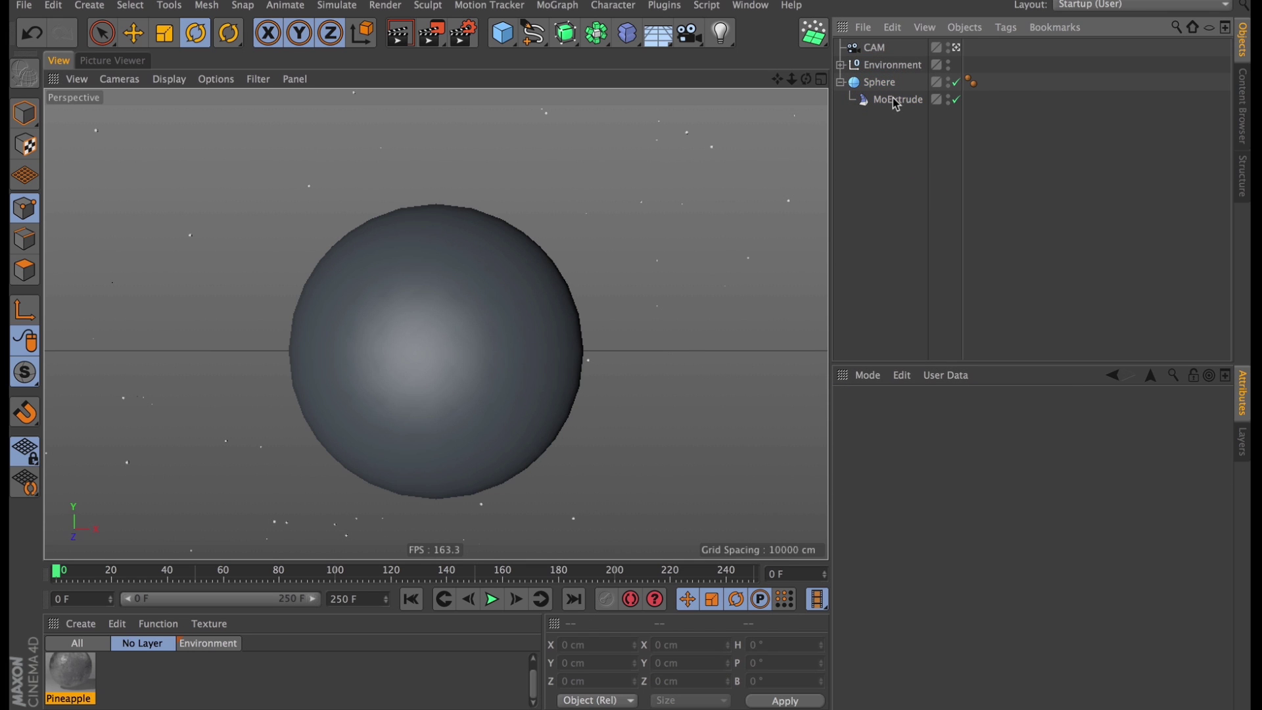
# Step: Attach a Random effector to the MoExtrude so the sphere sprouts random spikes
pyautogui.click(895, 101)
pyautogui.click(568, 5)
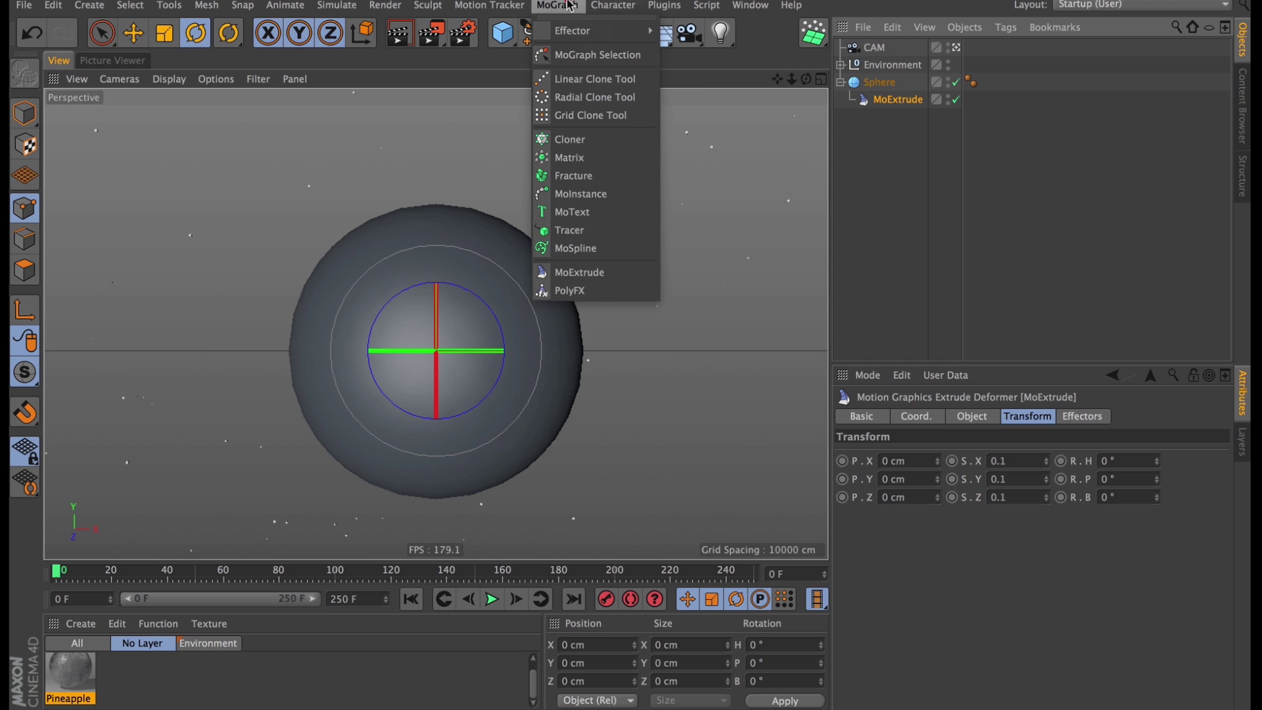
pyautogui.moveTo(588, 31)
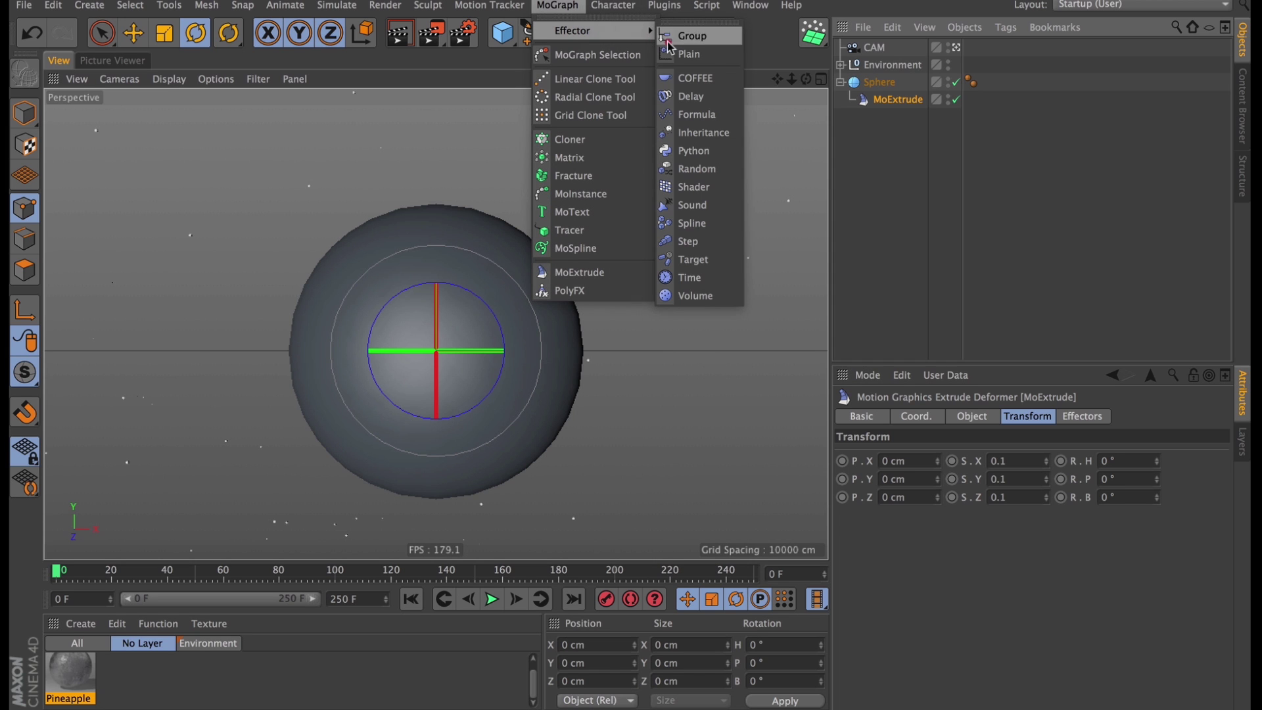
pyautogui.click(718, 169)
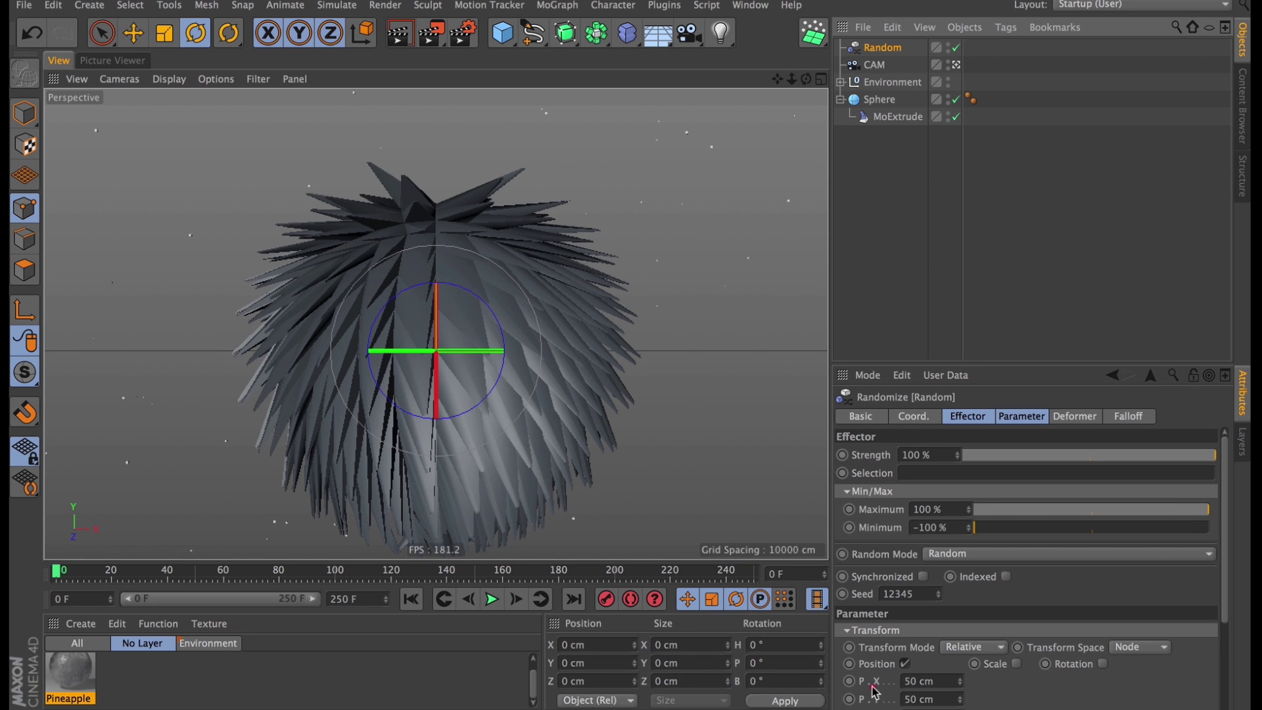
# Step: Set the Random effector's position offsets to P.X 0, P.Y 0 and P.Z 100 cm
pyautogui.click(1022, 417)
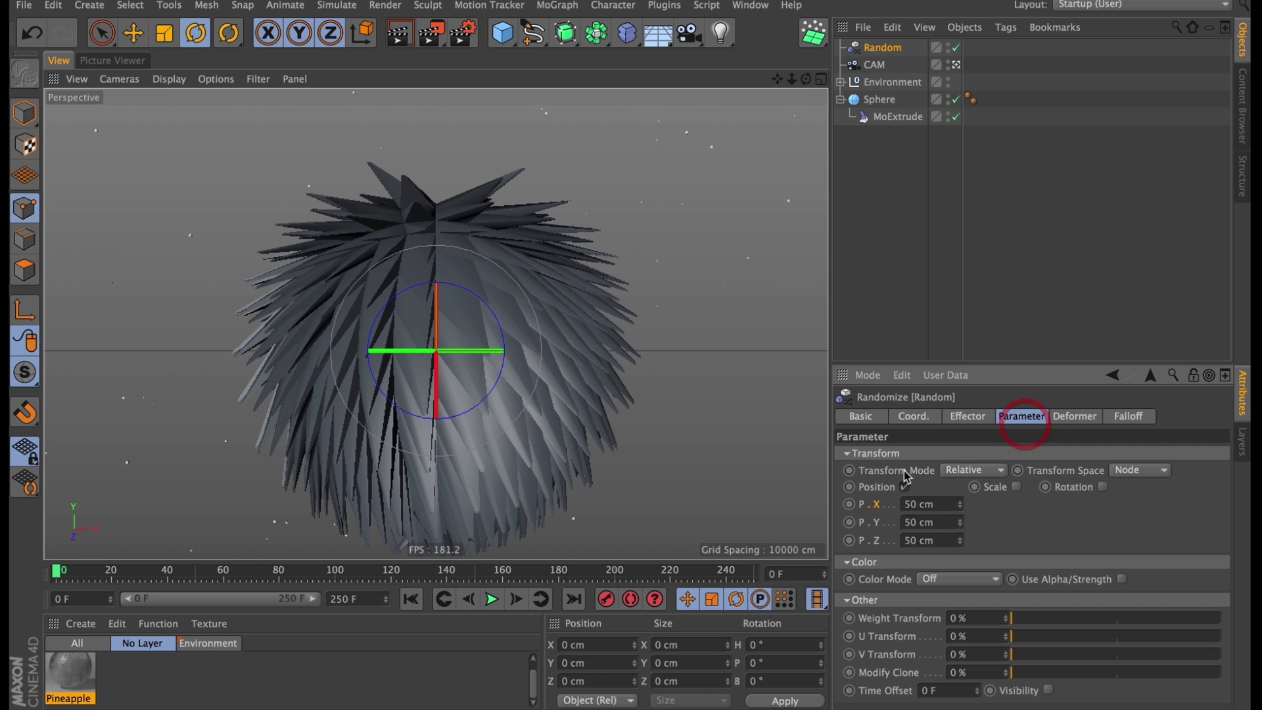
pyautogui.click(923, 503)
pyautogui.write('0')
pyautogui.press('Tab')
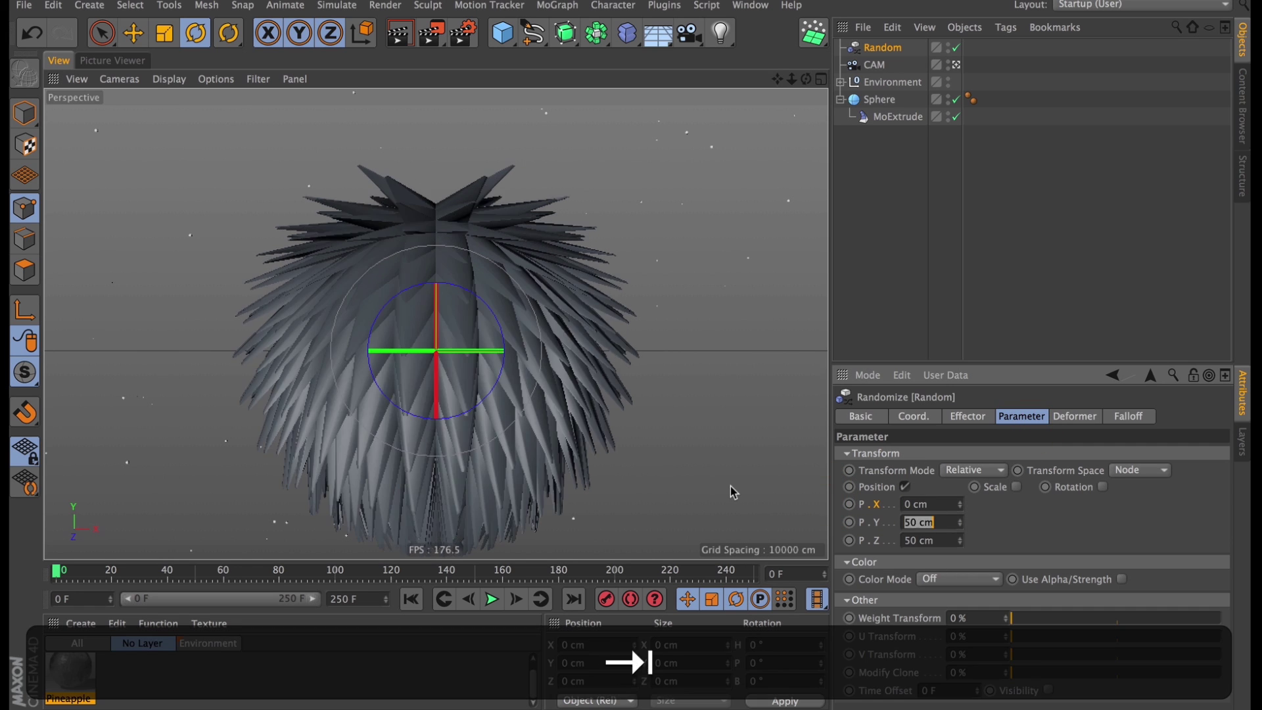
pyautogui.write('0')
pyautogui.press('Return')
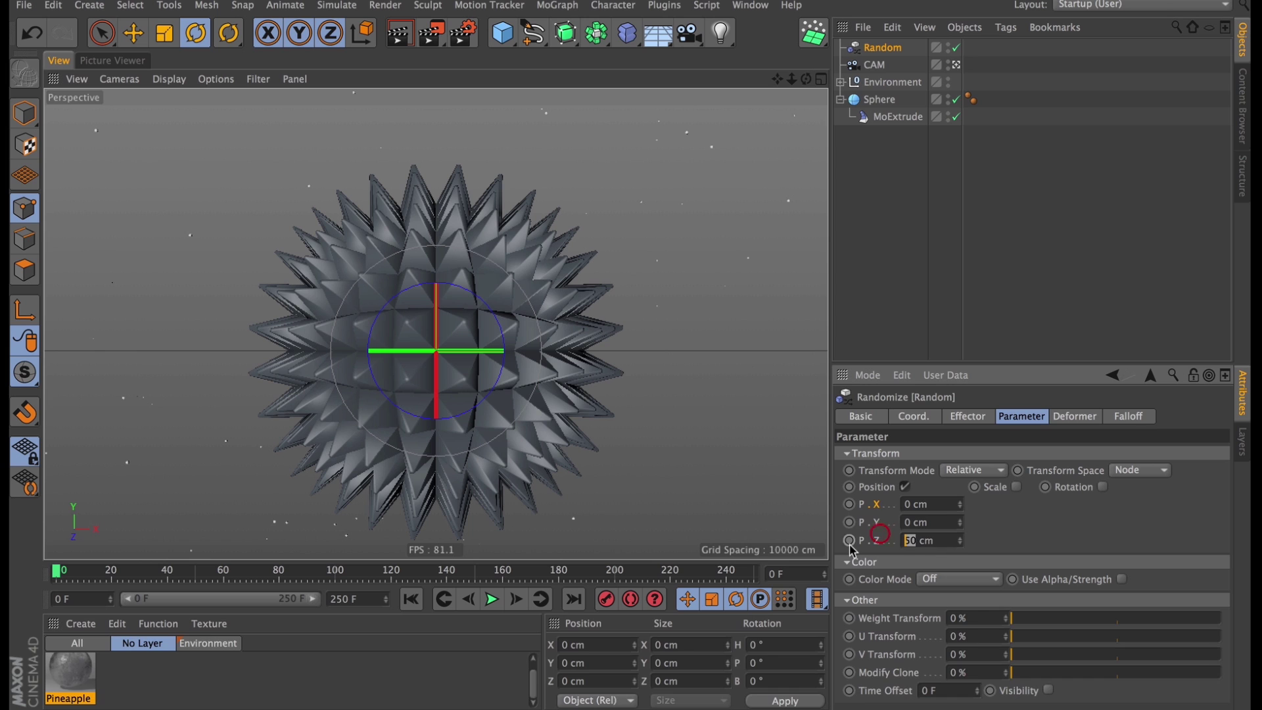
pyautogui.write('100')
pyautogui.press('Return')
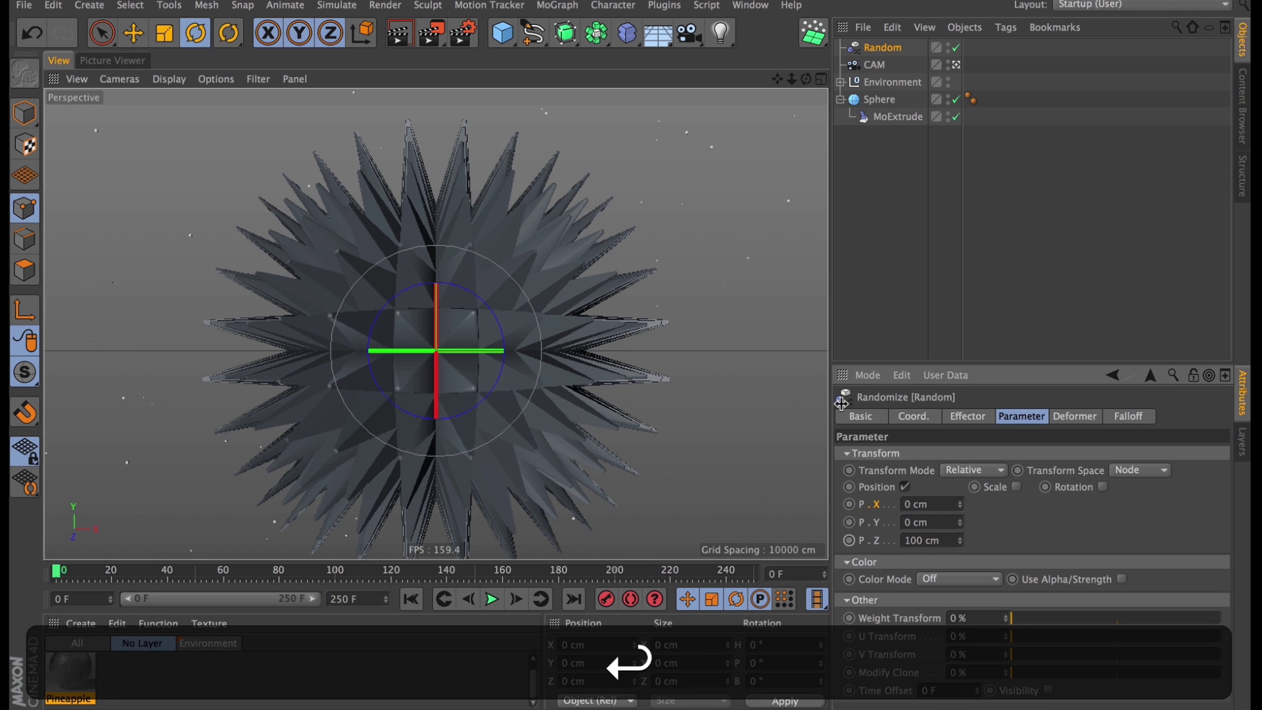
pyautogui.click(968, 416)
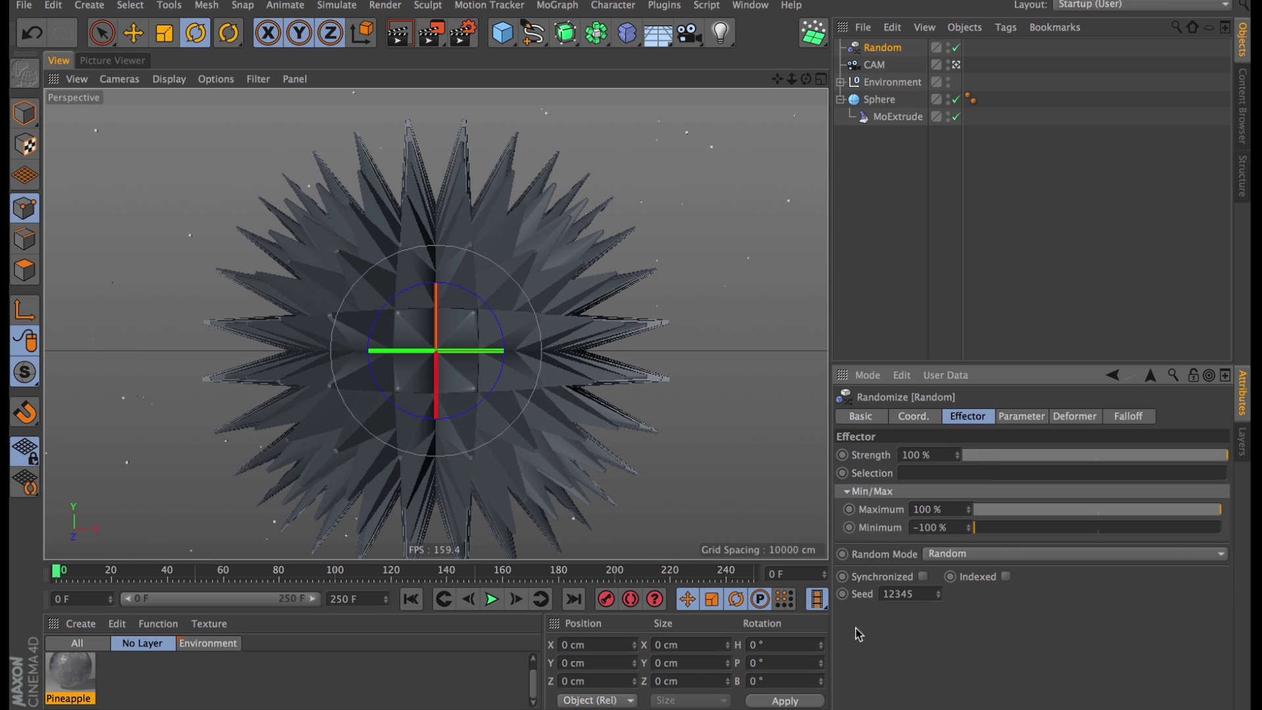
# Step: Switch Random mode to Turbulence with 40% animation speed and 40% scale, previewing playback
pyautogui.click(938, 556)
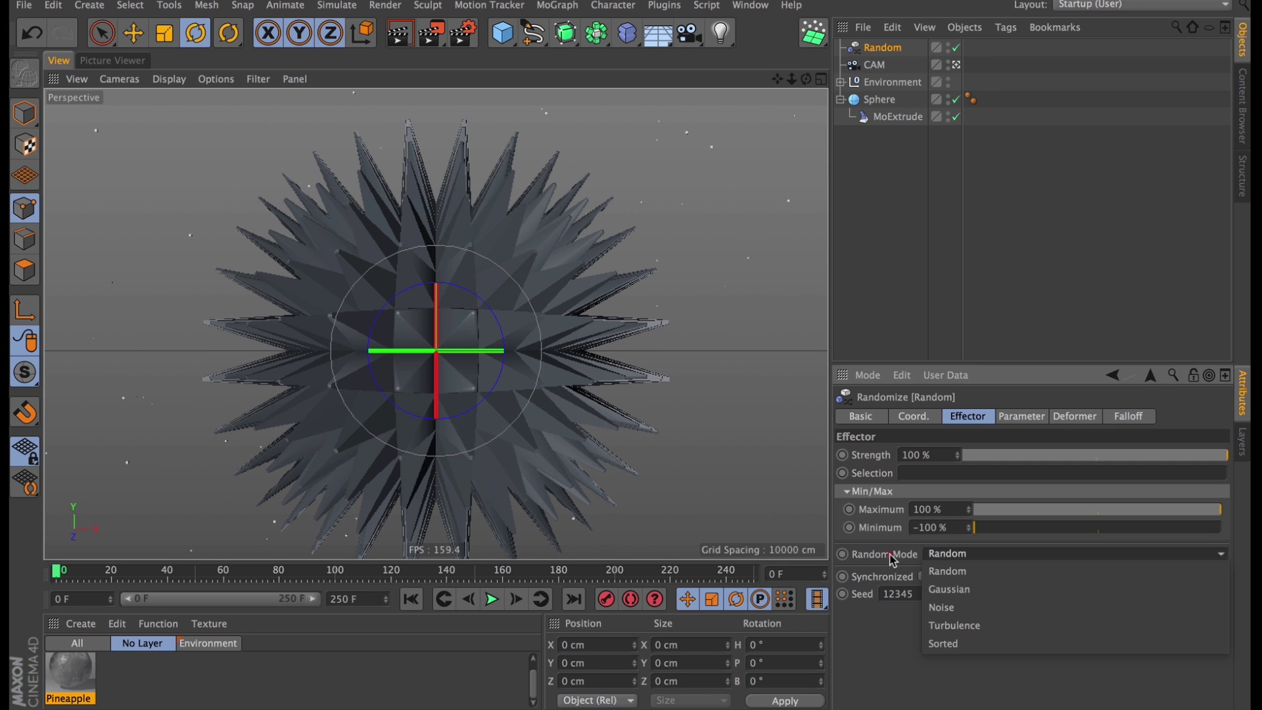
pyautogui.click(1027, 626)
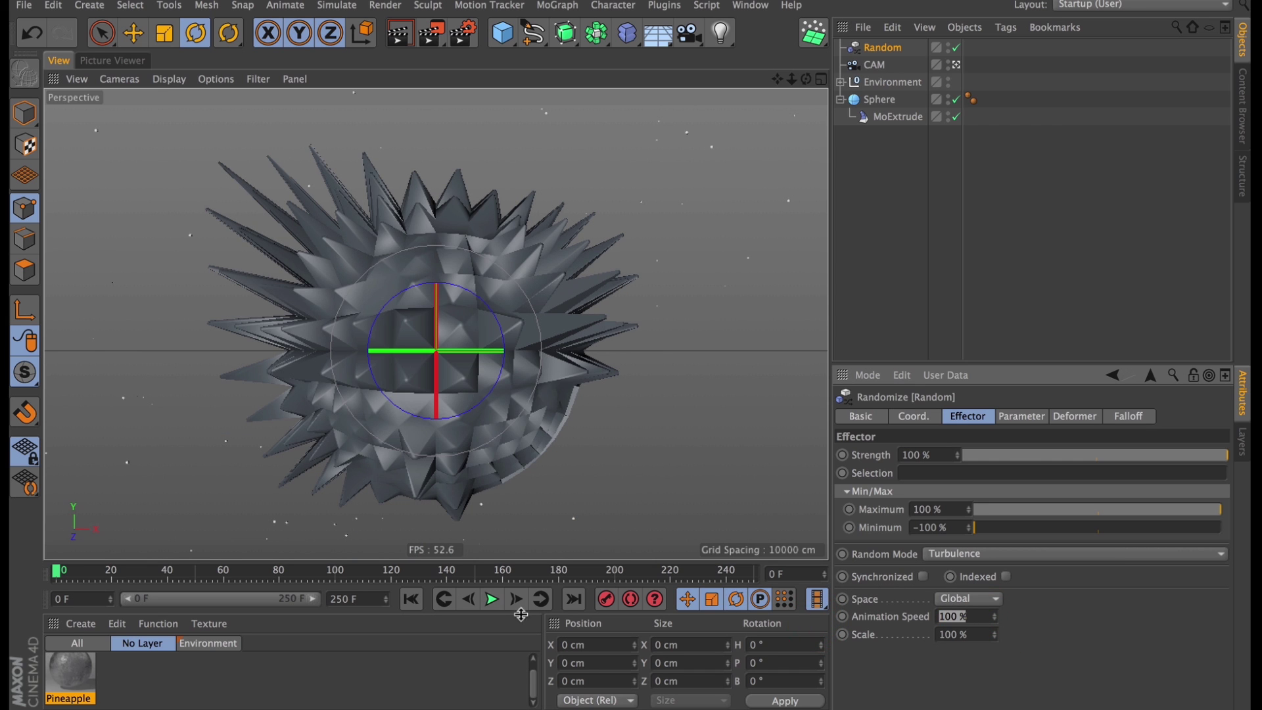
pyautogui.click(491, 599)
pyautogui.doubleClick(948, 616)
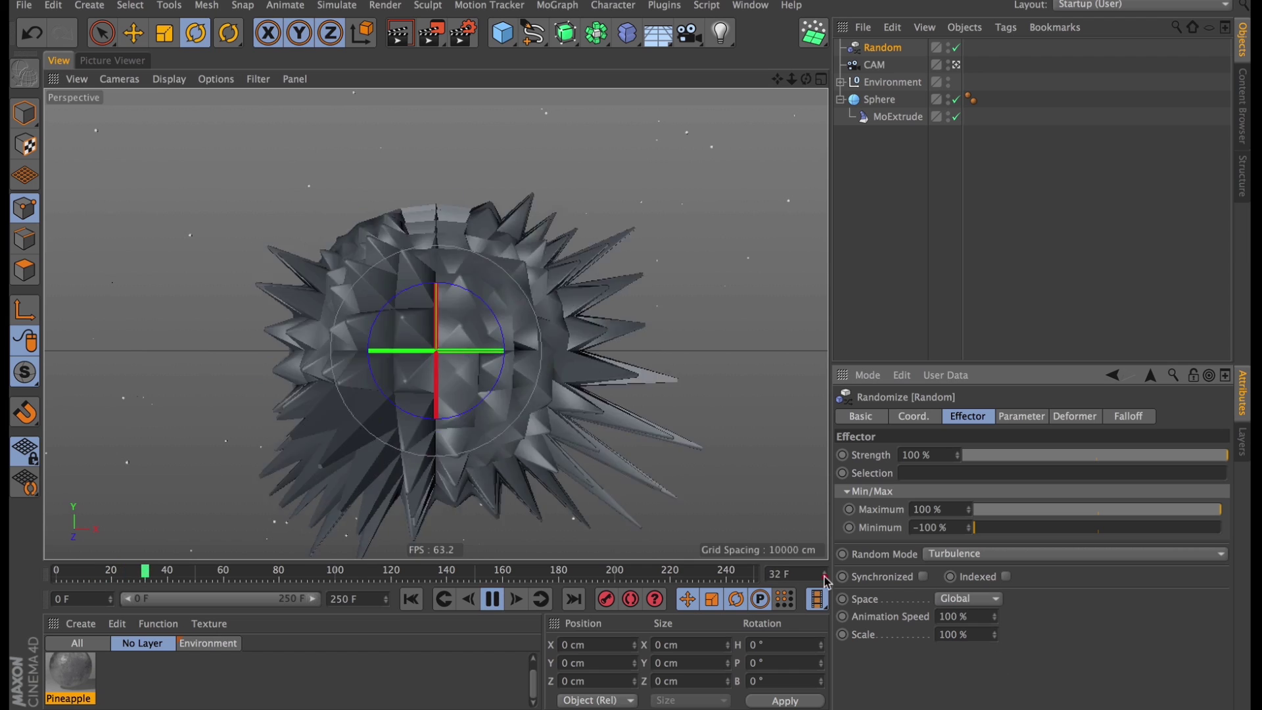
pyautogui.write('40')
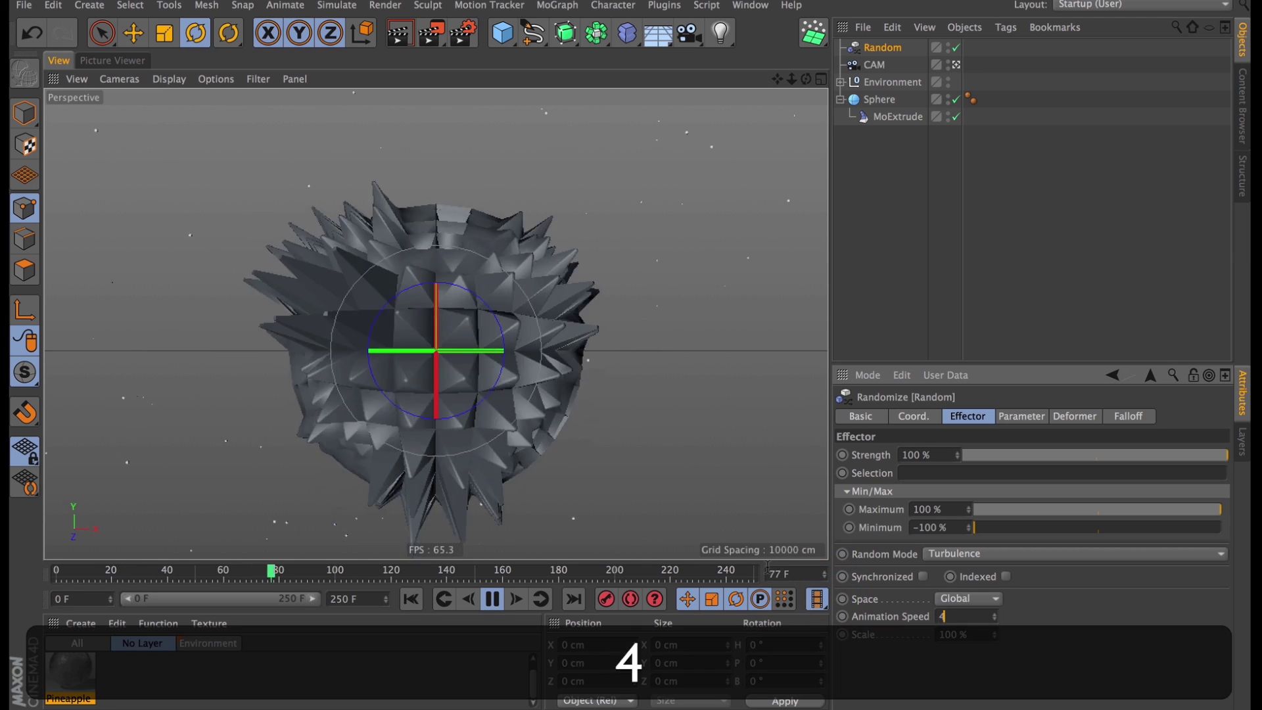
pyautogui.press('Return')
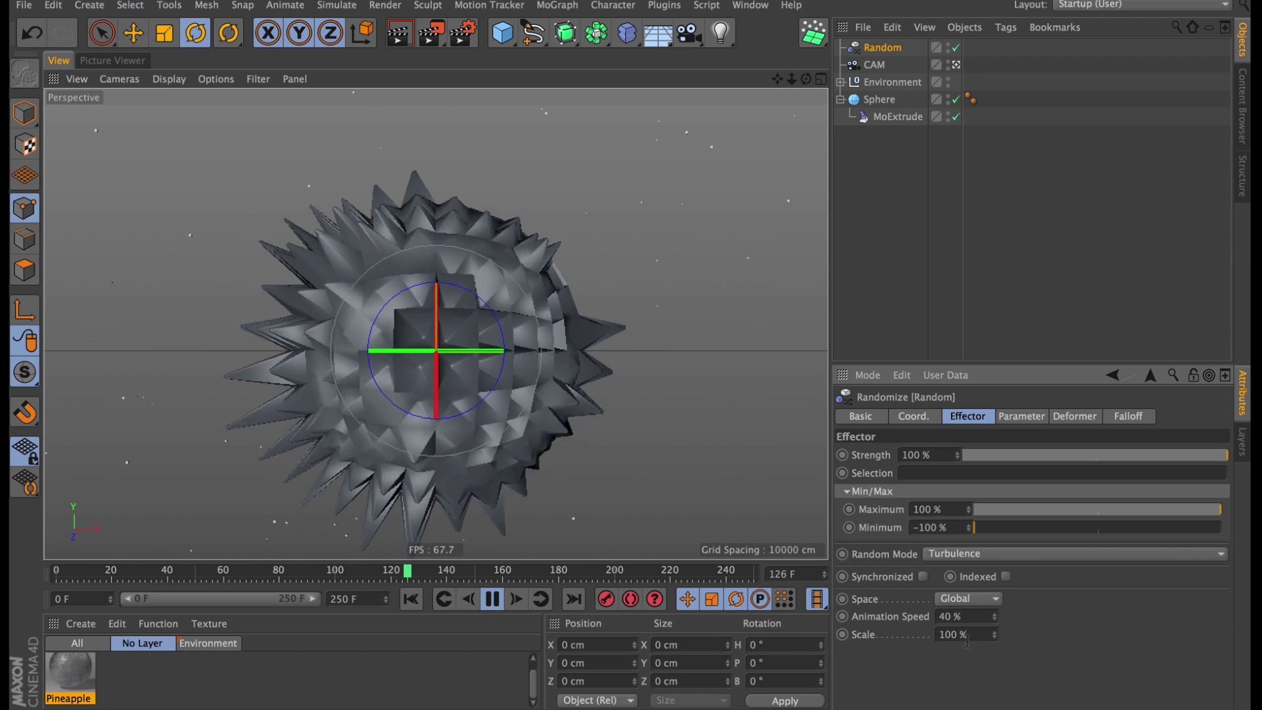
pyautogui.doubleClick(948, 633)
pyautogui.write('40')
pyautogui.press('Return')
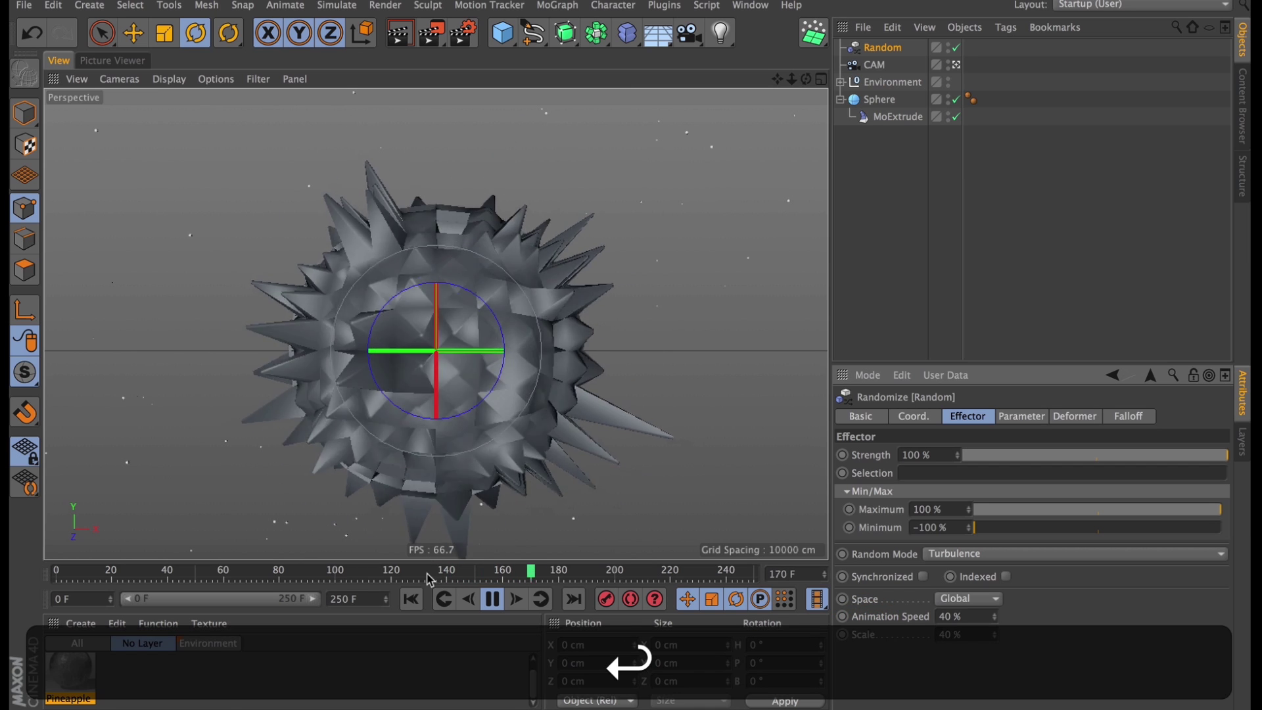
pyautogui.click(492, 599)
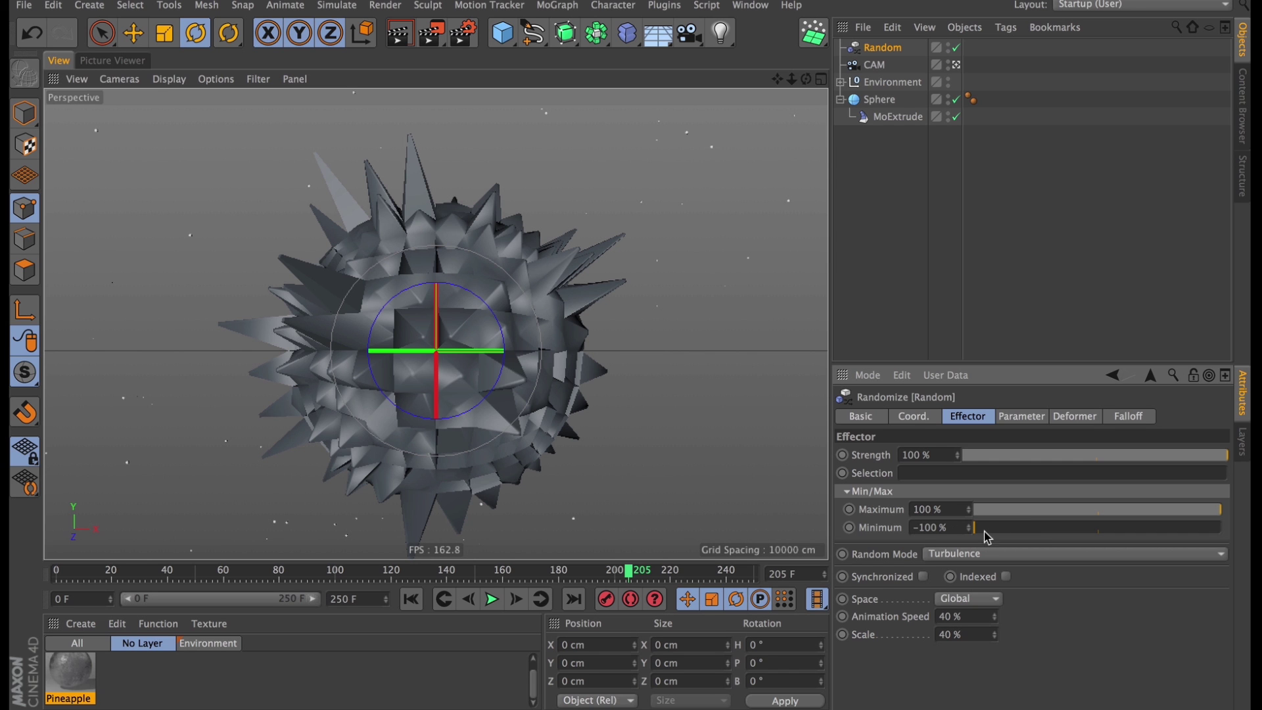
# Step: Raise the Minimum strength to 0%, collapse Min/Max, and rewind to frame 0
pyautogui.moveTo(979, 531); pyautogui.dragTo(1097, 530)
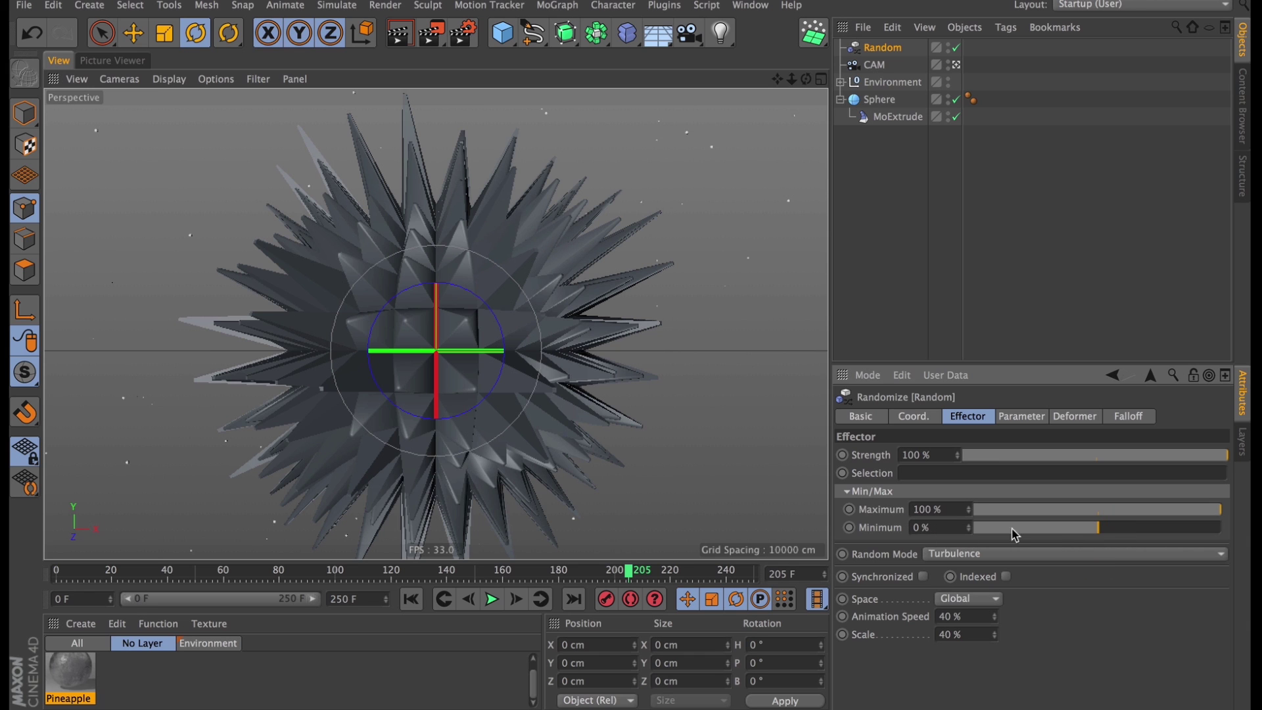
pyautogui.click(854, 491)
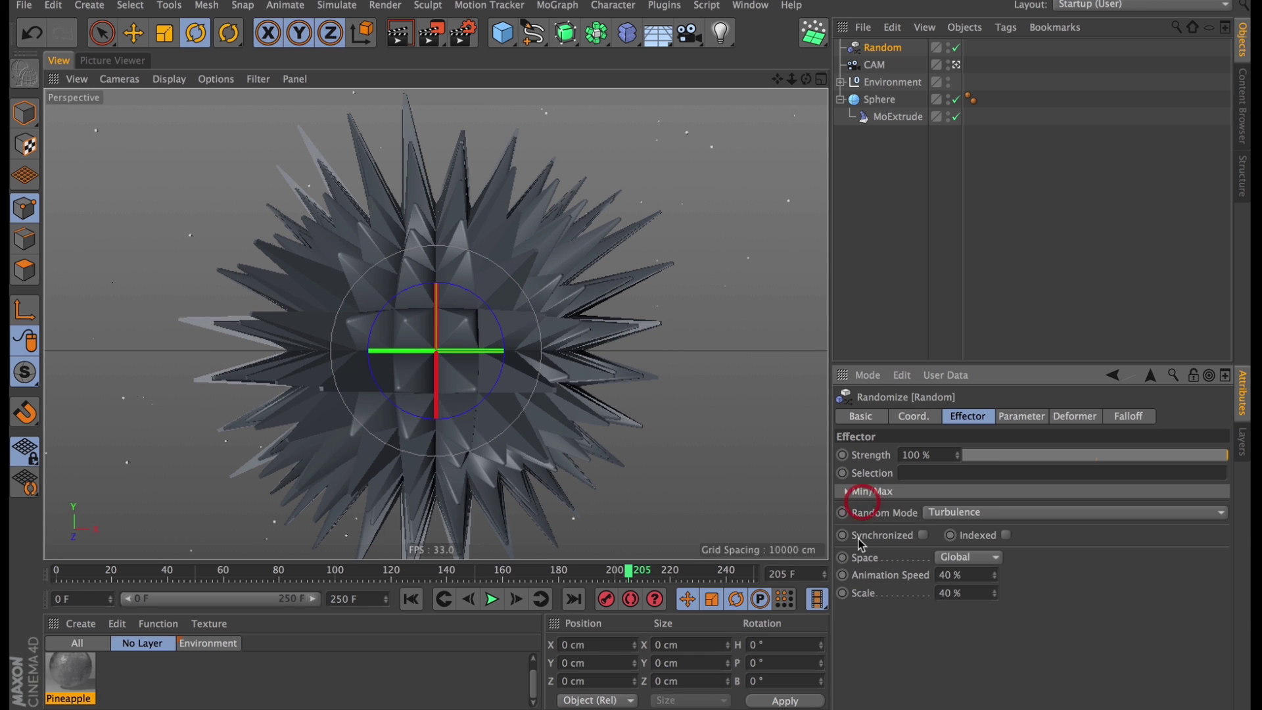
pyautogui.click(414, 598)
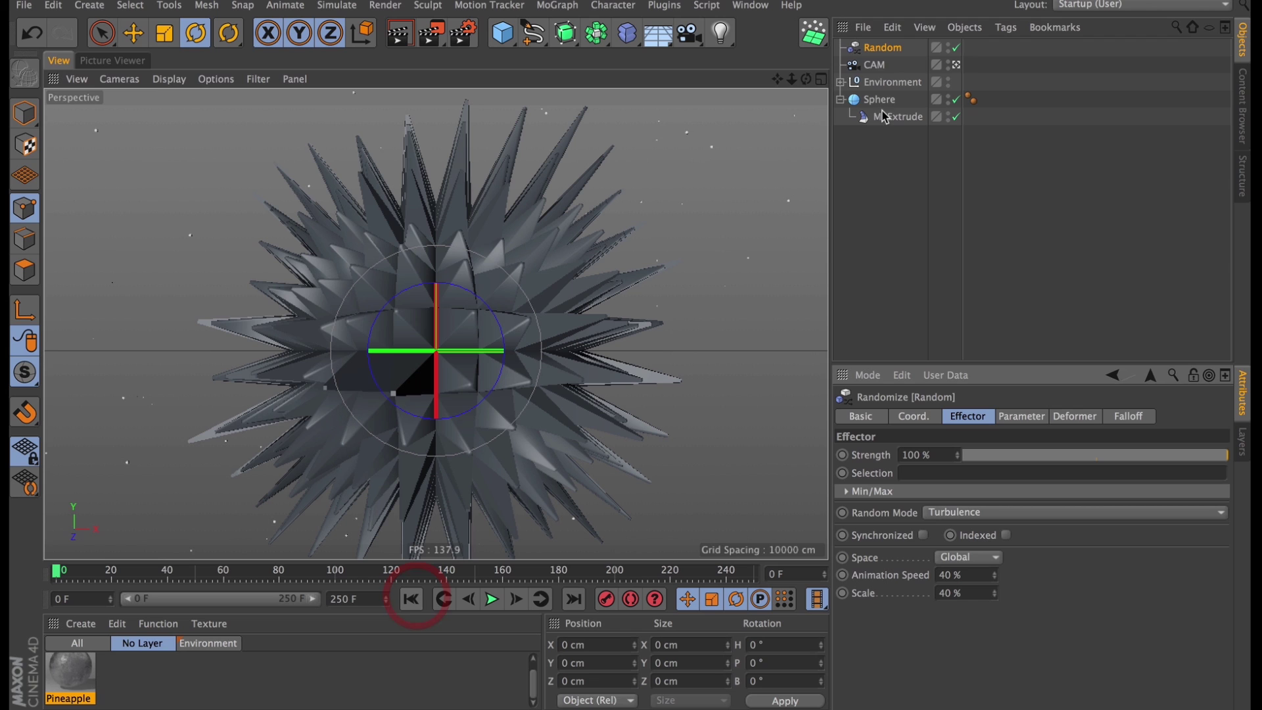
pyautogui.click(874, 47)
# Step: Give the Random effector a Sphere falloff of 150 cm size and 90% falloff
pyautogui.click(1127, 416)
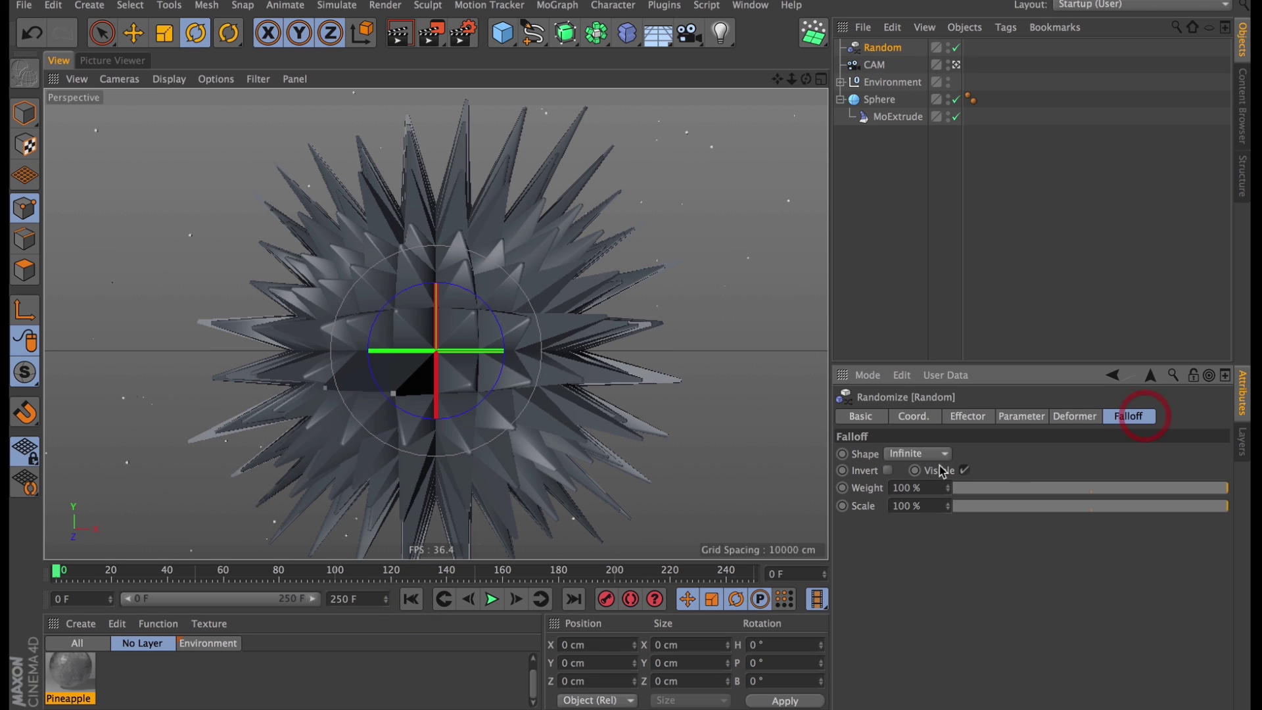
pyautogui.click(916, 453)
pyautogui.click(905, 615)
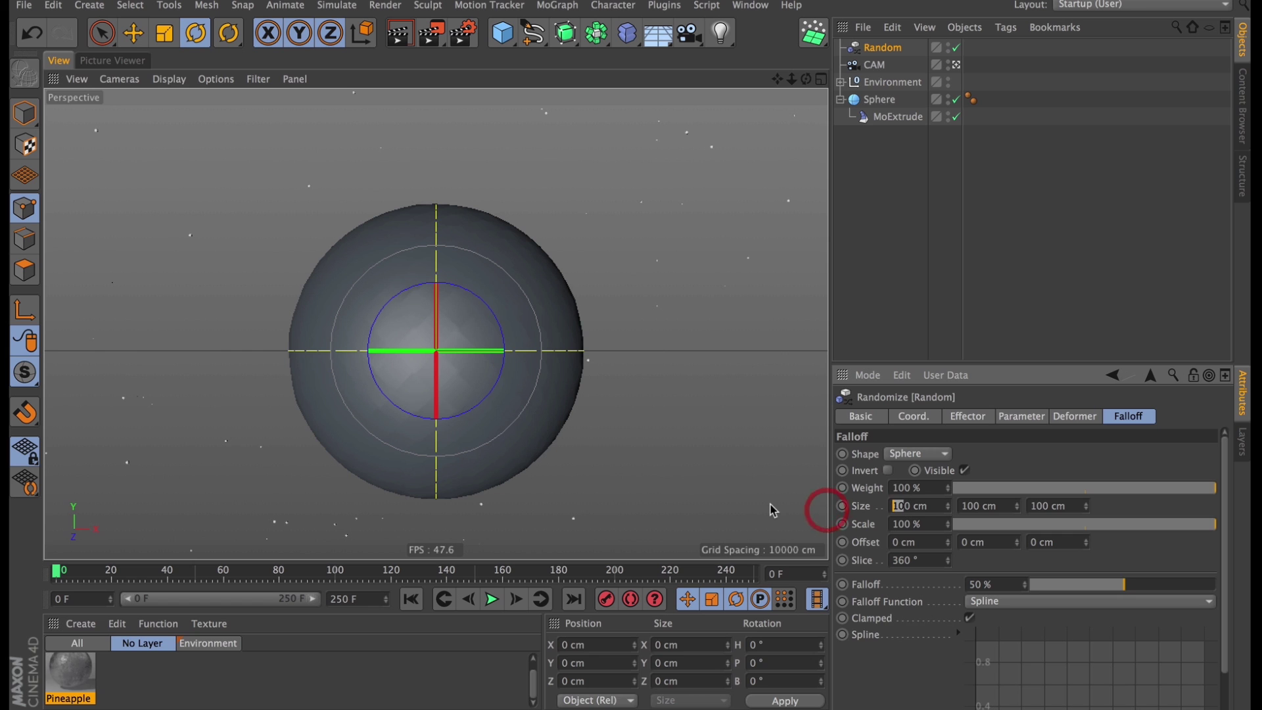
pyautogui.write('5')
pyautogui.press('Return')
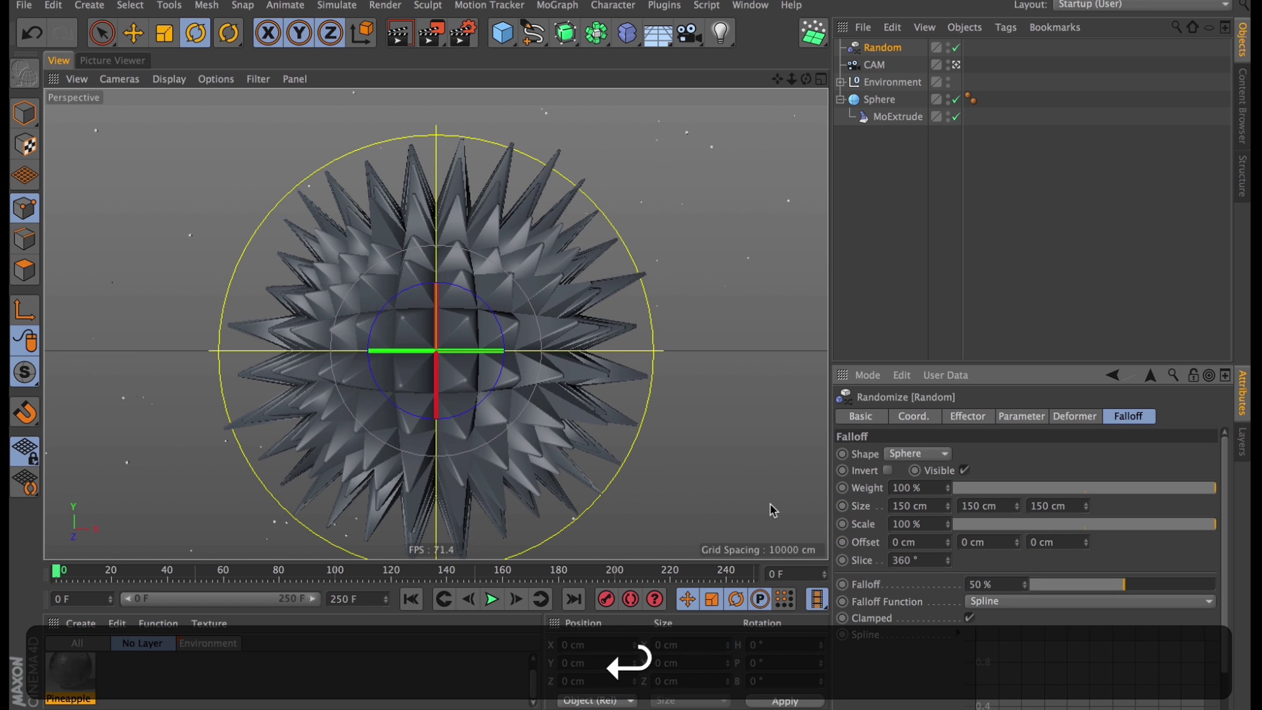
pyautogui.moveTo(1138, 582); pyautogui.dragTo(1194, 592)
pyautogui.write('0')
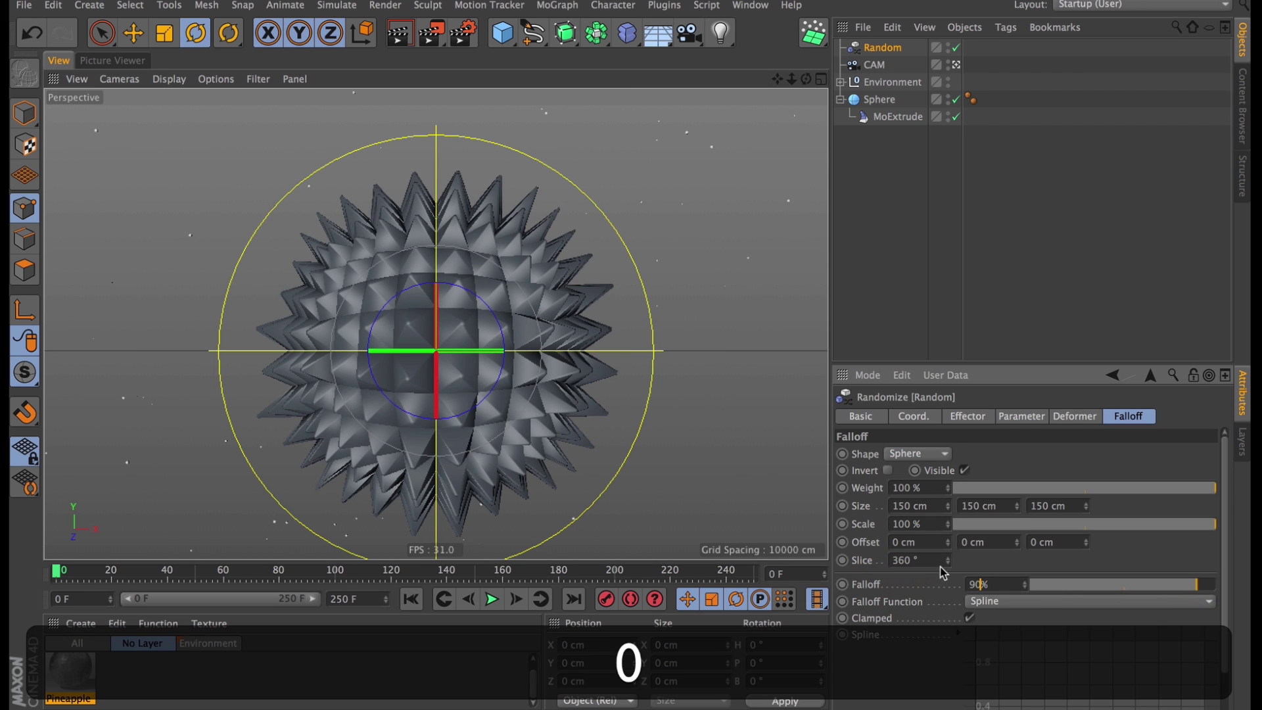
pyautogui.press('Return')
# Step: Move the falloff sphere to the blob's upper-left and steepen its falloff spline curve
pyautogui.press('e')
pyautogui.moveTo(498, 293); pyautogui.dragTo(465, 275)
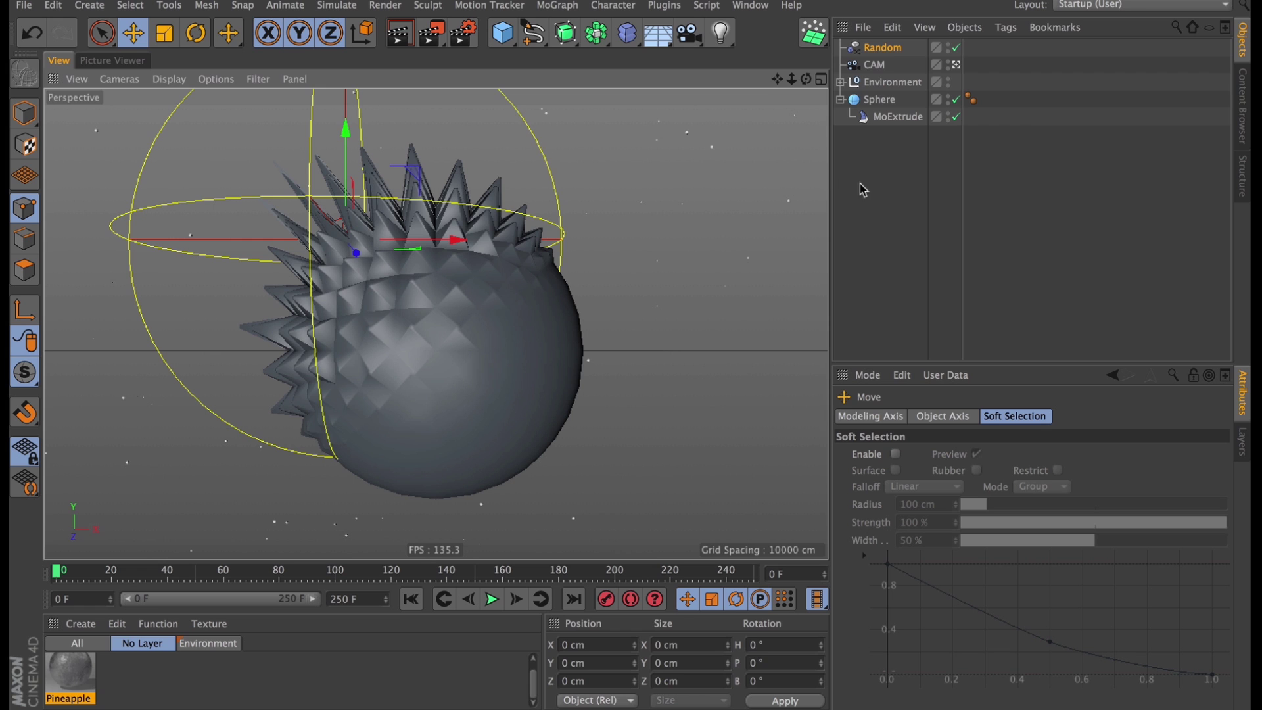
pyautogui.click(897, 201)
pyautogui.click(881, 49)
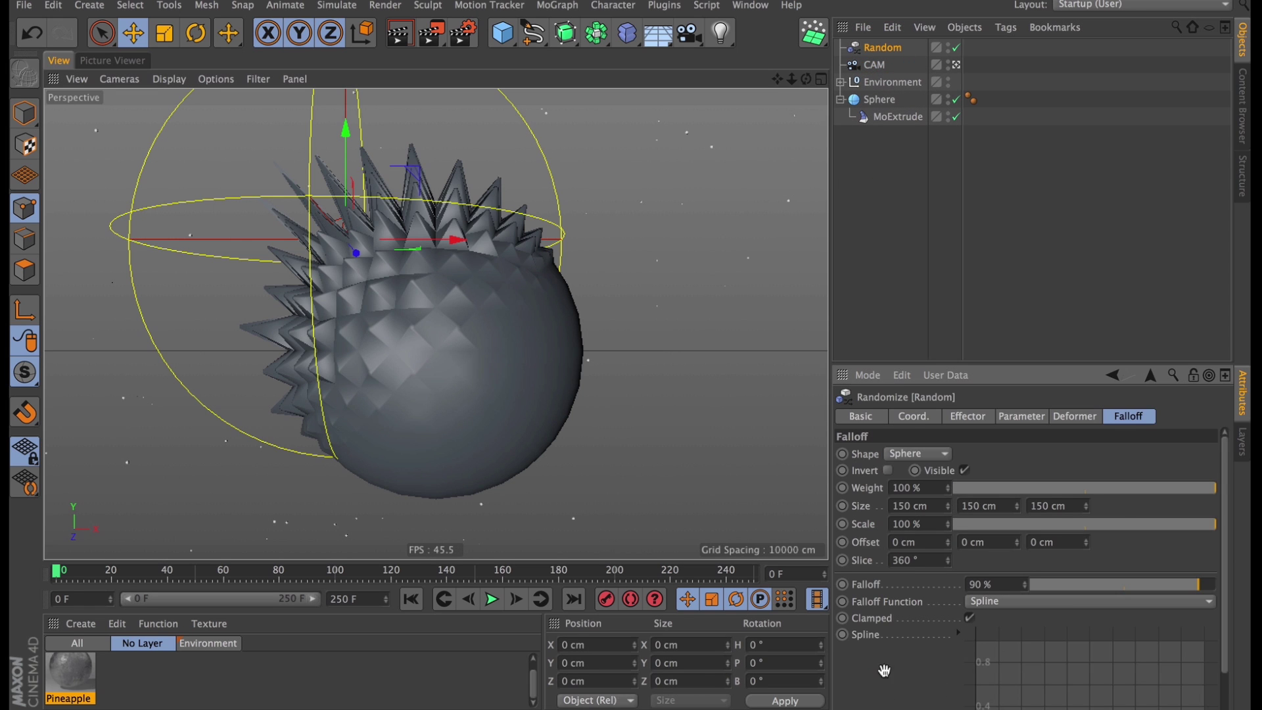
pyautogui.scroll(-3, 881, 631)
pyautogui.click(878, 587)
pyautogui.press('super+z')
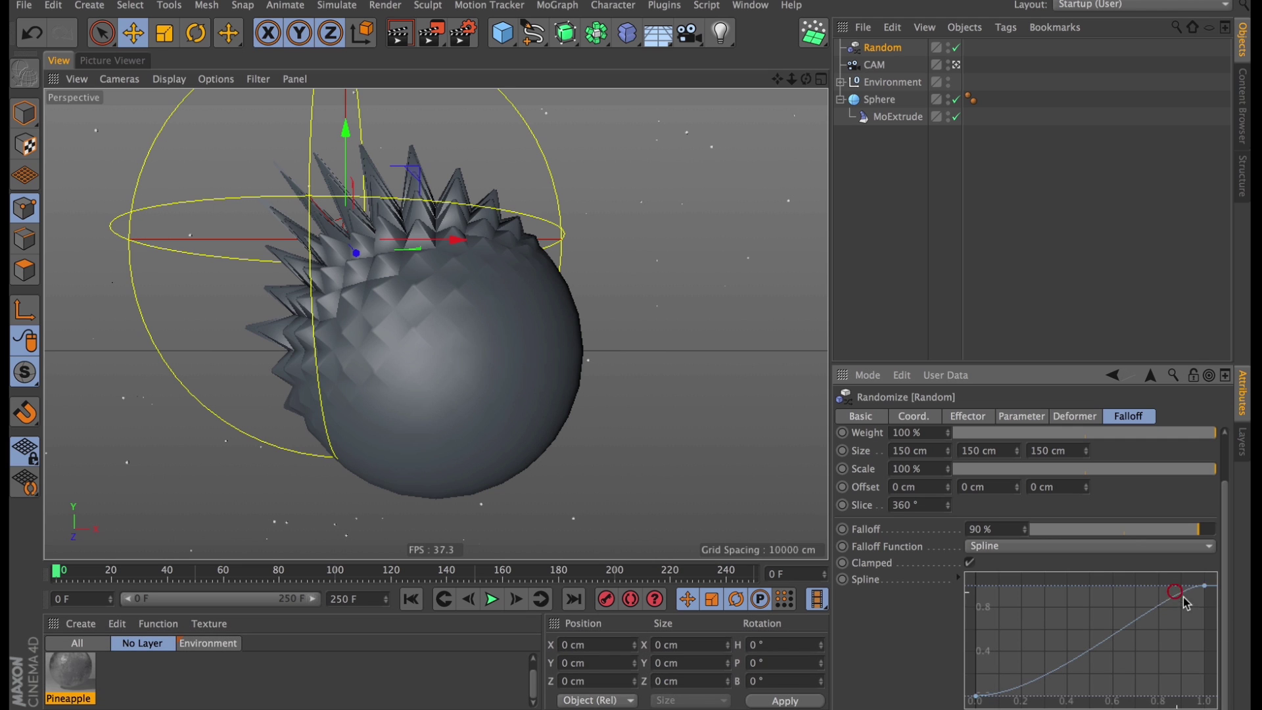
pyautogui.moveTo(1180, 587); pyautogui.dragTo(1153, 650)
pyautogui.click(959, 187)
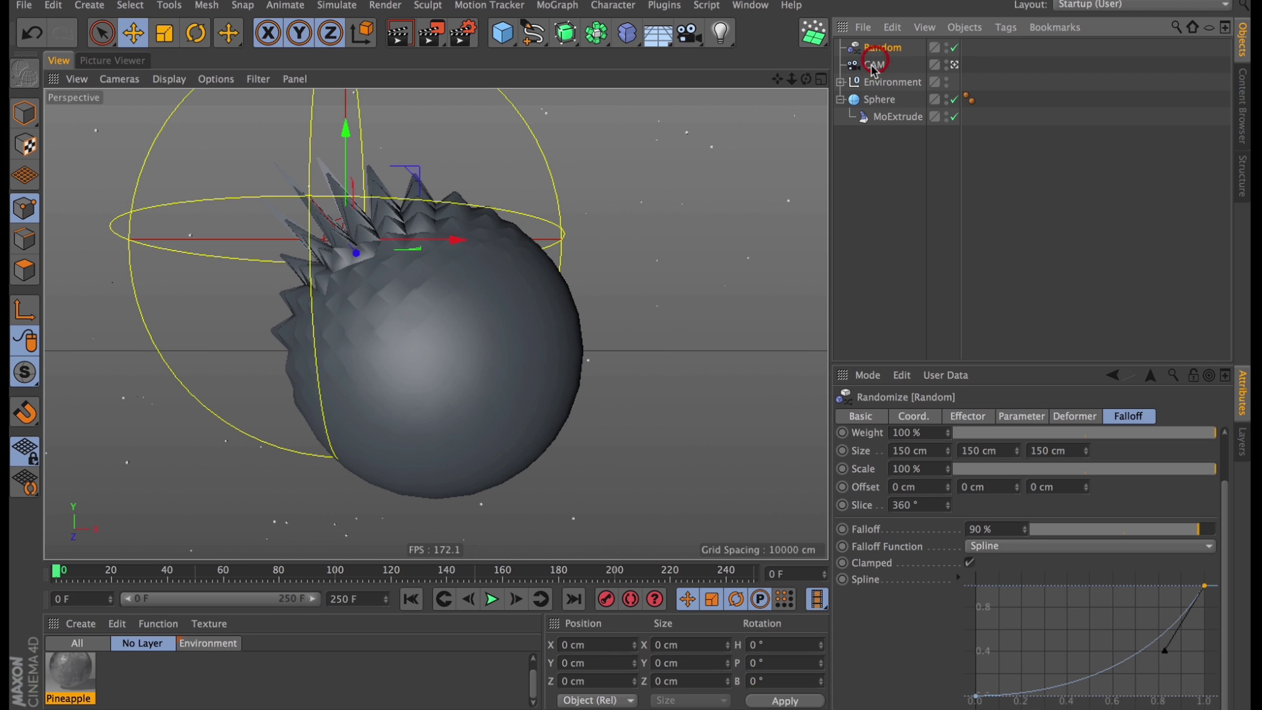
# Step: Copy the Random effector under Sphere and set its deformation to Polygon
pyautogui.press('super')
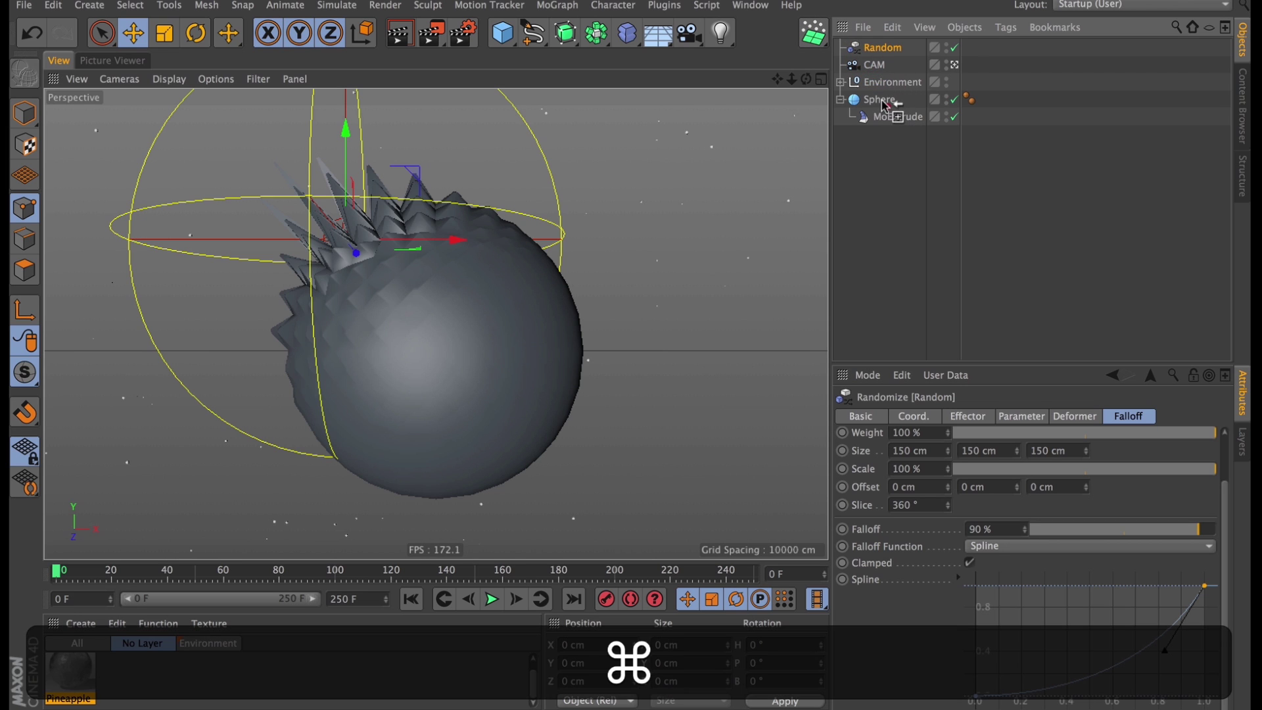
pyautogui.keyDown('super'); pyautogui.moveTo(886, 105); pyautogui.dragTo(889, 113); pyautogui.keyUp('super')
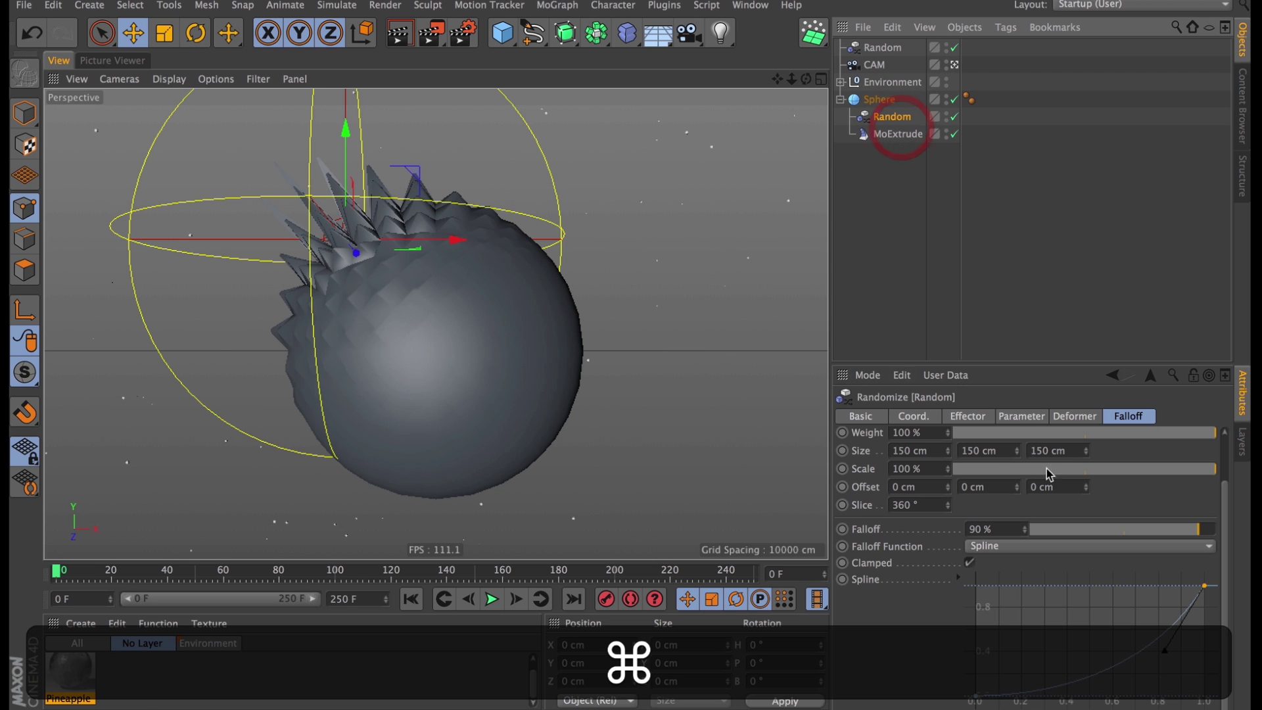
pyautogui.click(1075, 416)
pyautogui.click(940, 454)
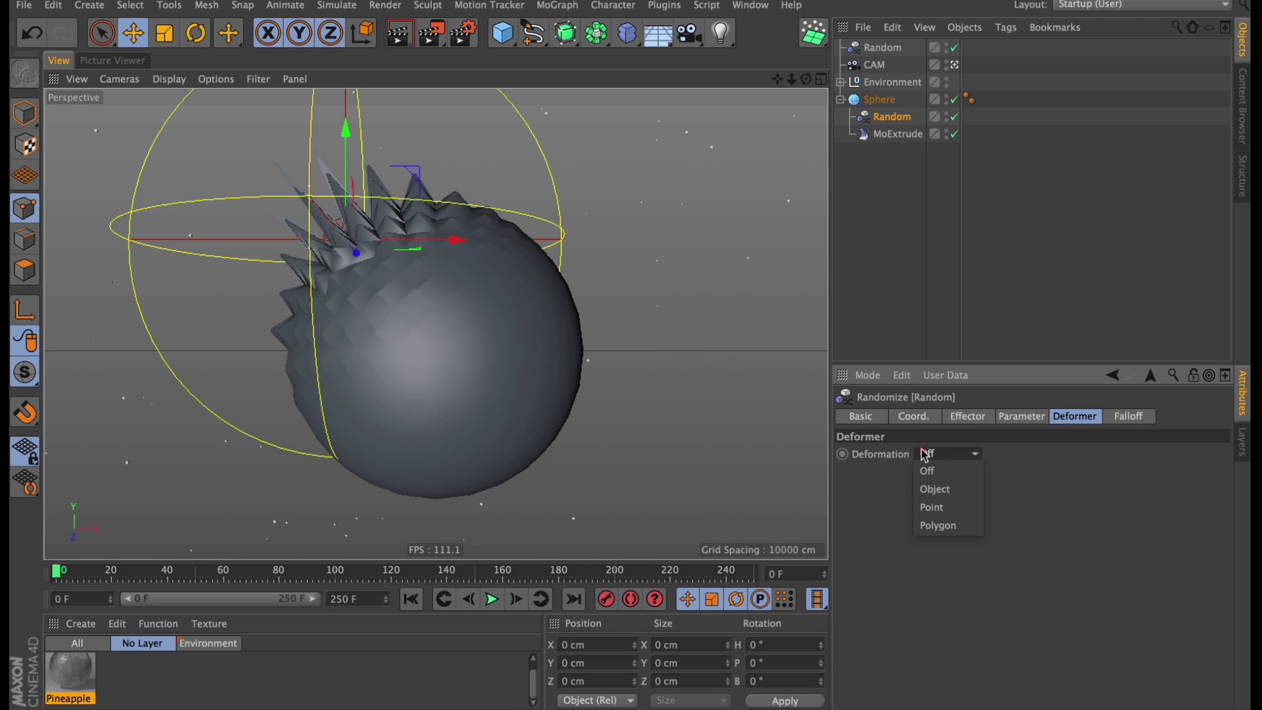
pyautogui.click(946, 525)
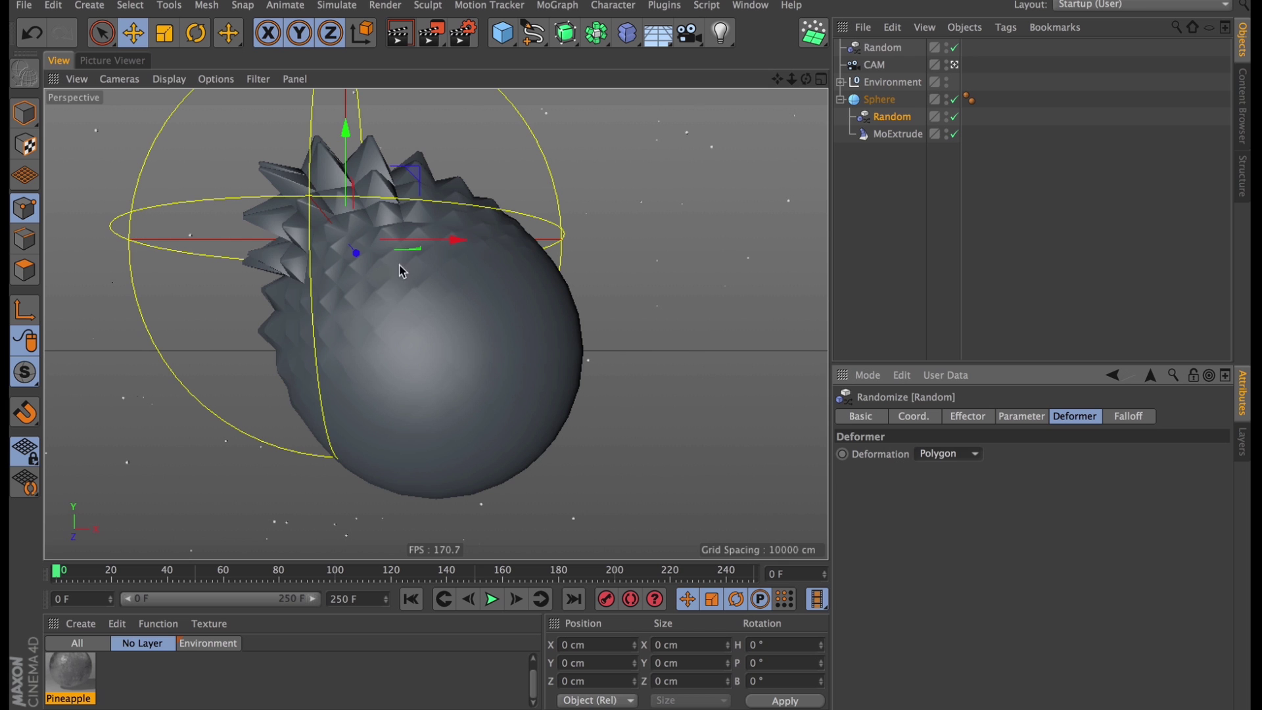
pyautogui.moveTo(432, 175); pyautogui.dragTo(641, 316)
pyautogui.press('super+z')
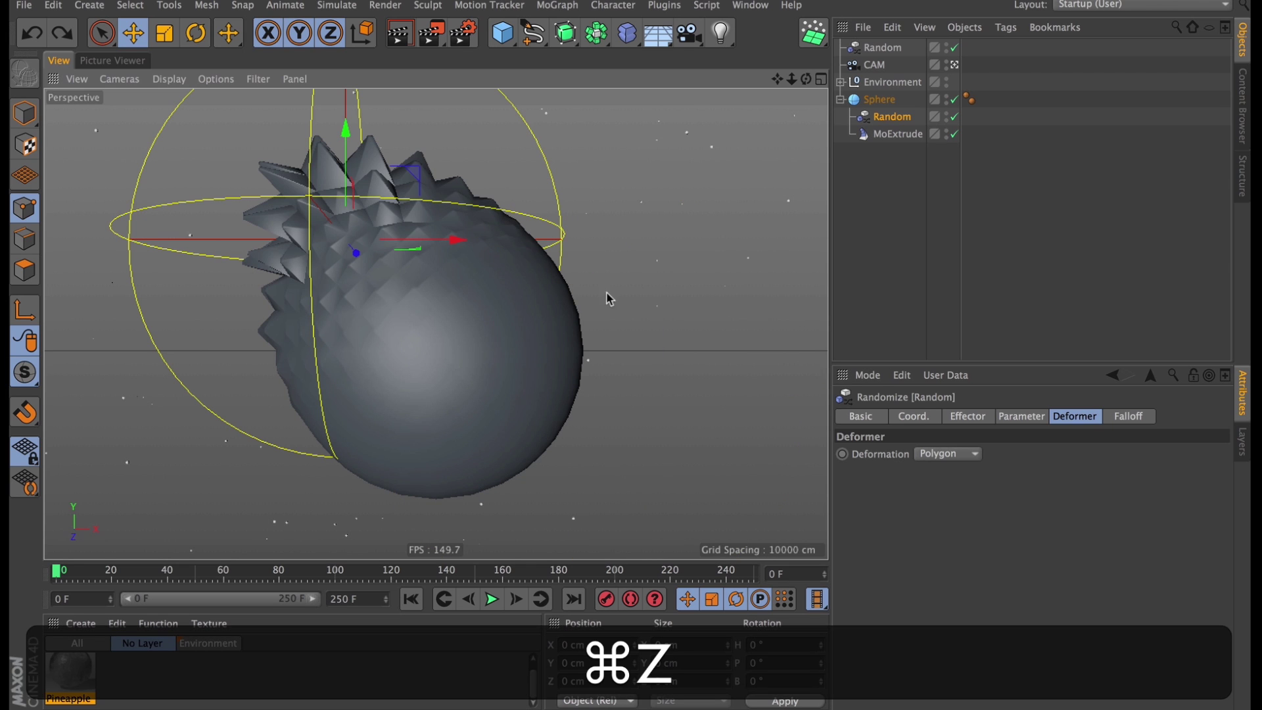
# Step: Set the copied effector's P.Z offset to -100 cm
pyautogui.click(895, 119)
pyautogui.click(967, 416)
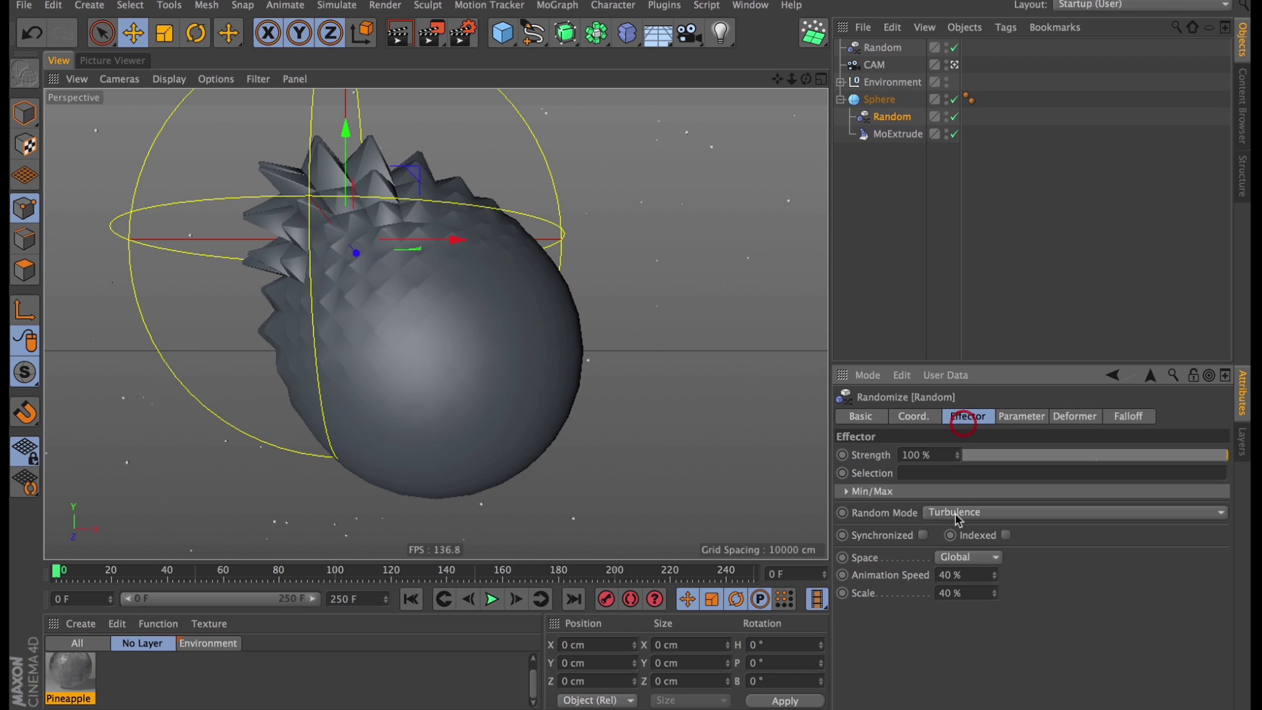
pyautogui.click(1019, 417)
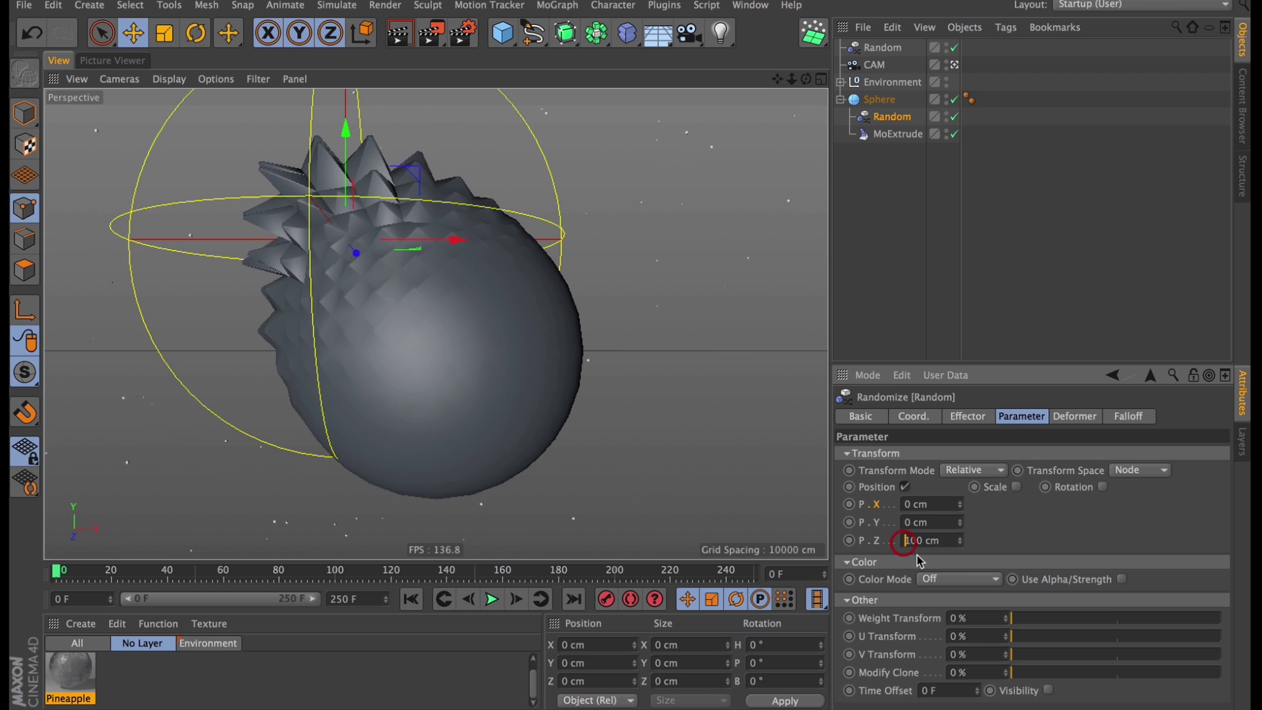
pyautogui.write('-')
pyautogui.press('Return')
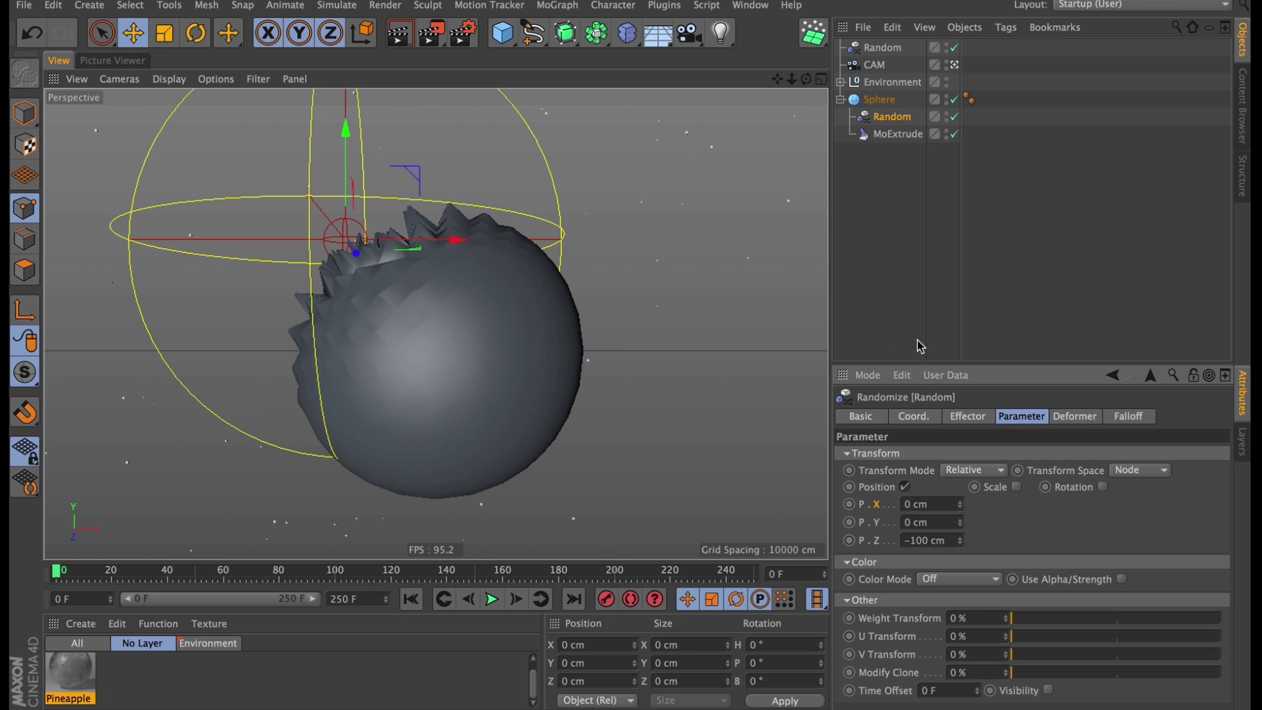
pyautogui.click(1126, 420)
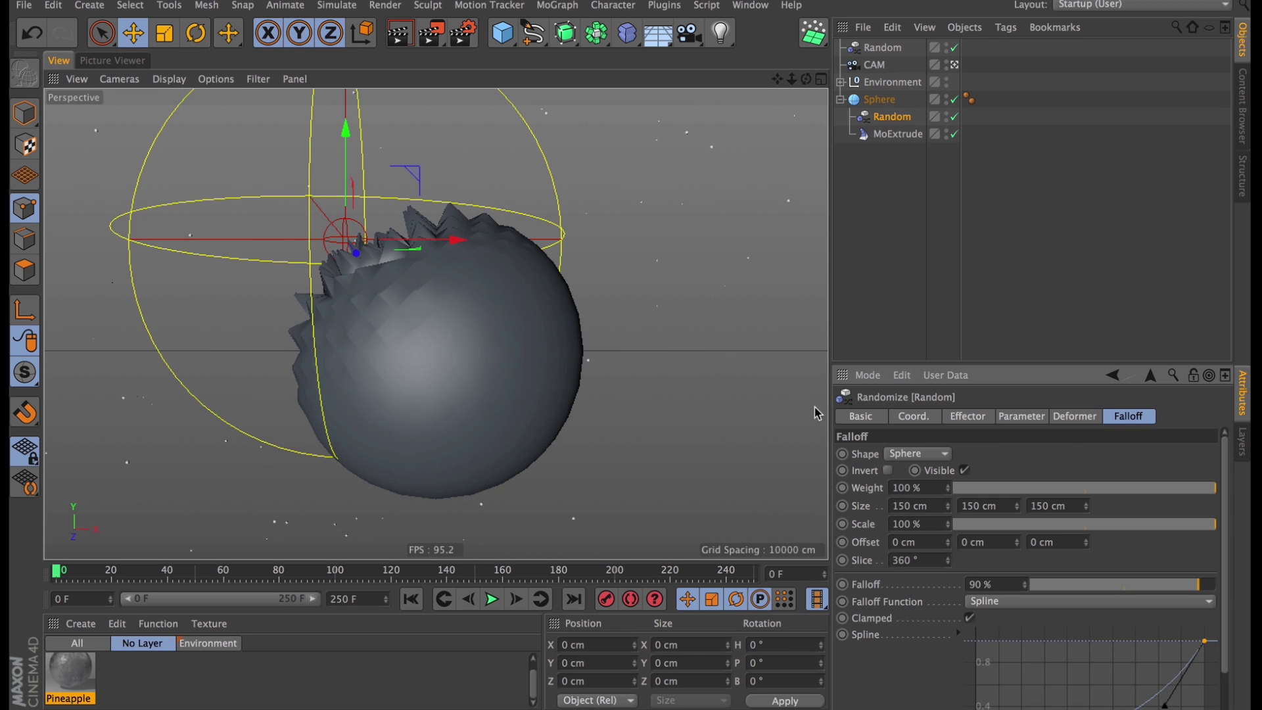
# Step: Invert the copied effector's falloff and set its scale to 75%
pyautogui.click(888, 470)
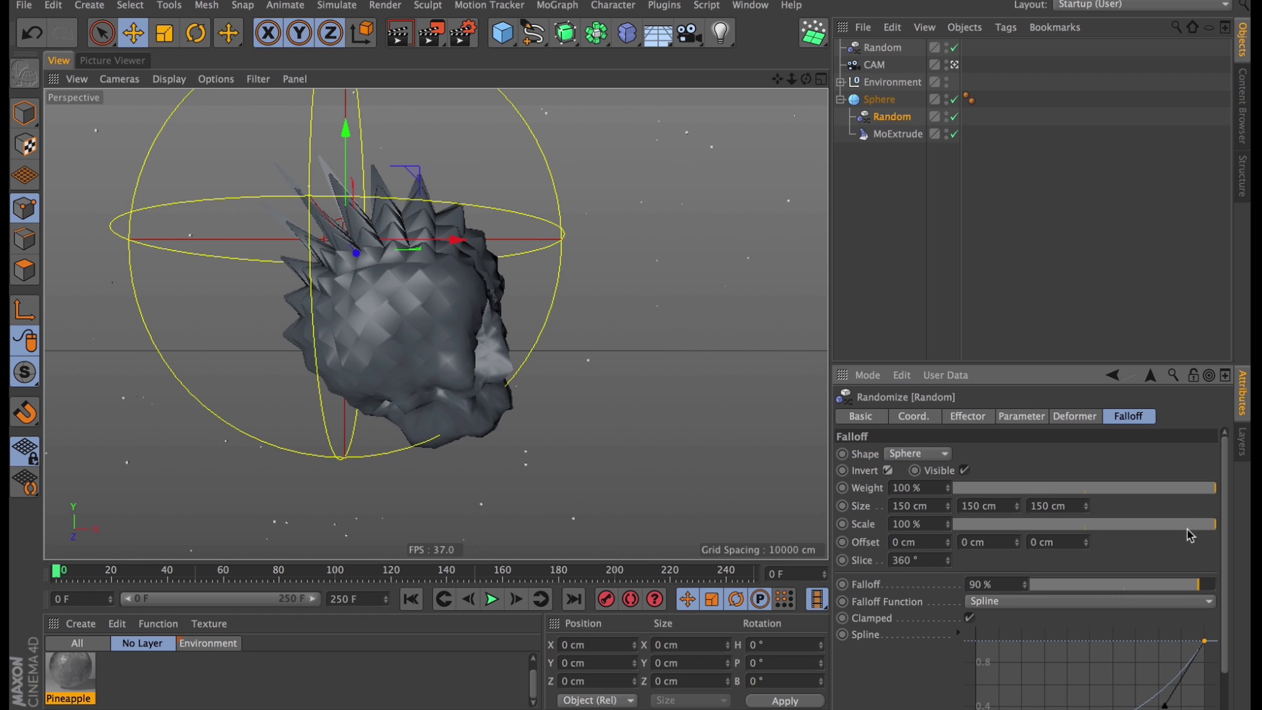
pyautogui.moveTo(1191, 524); pyautogui.dragTo(1158, 519)
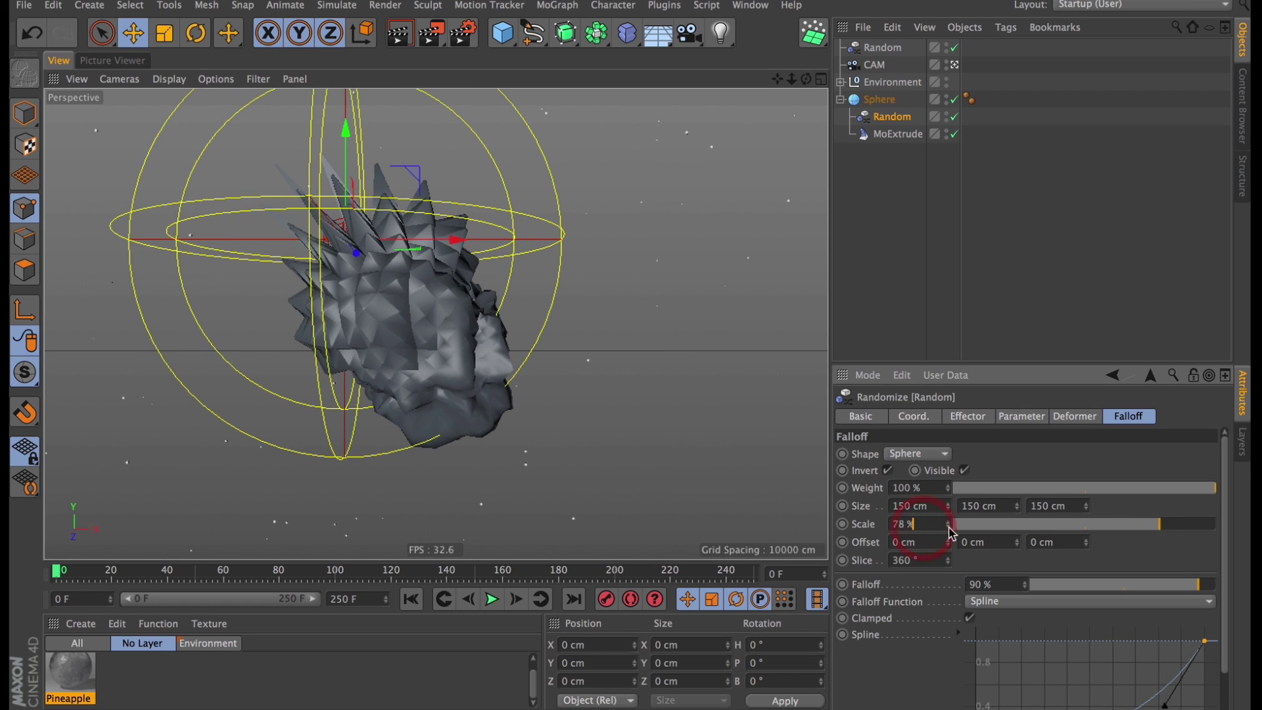
pyautogui.press('Down')
pyautogui.press('Down')
pyautogui.press('Down')
# Step: Change the copied effector's P.Z offset to -60 cm
pyautogui.click(1021, 417)
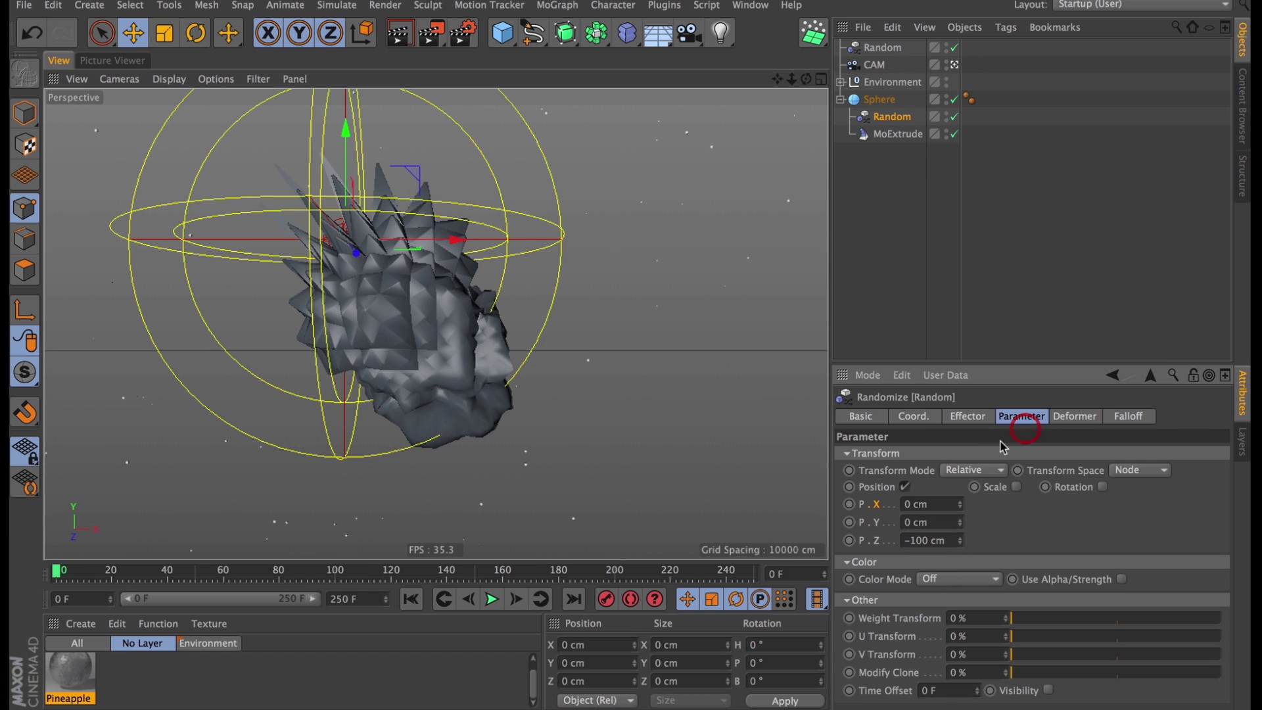
pyautogui.moveTo(960, 540); pyautogui.dragTo(1011, 531)
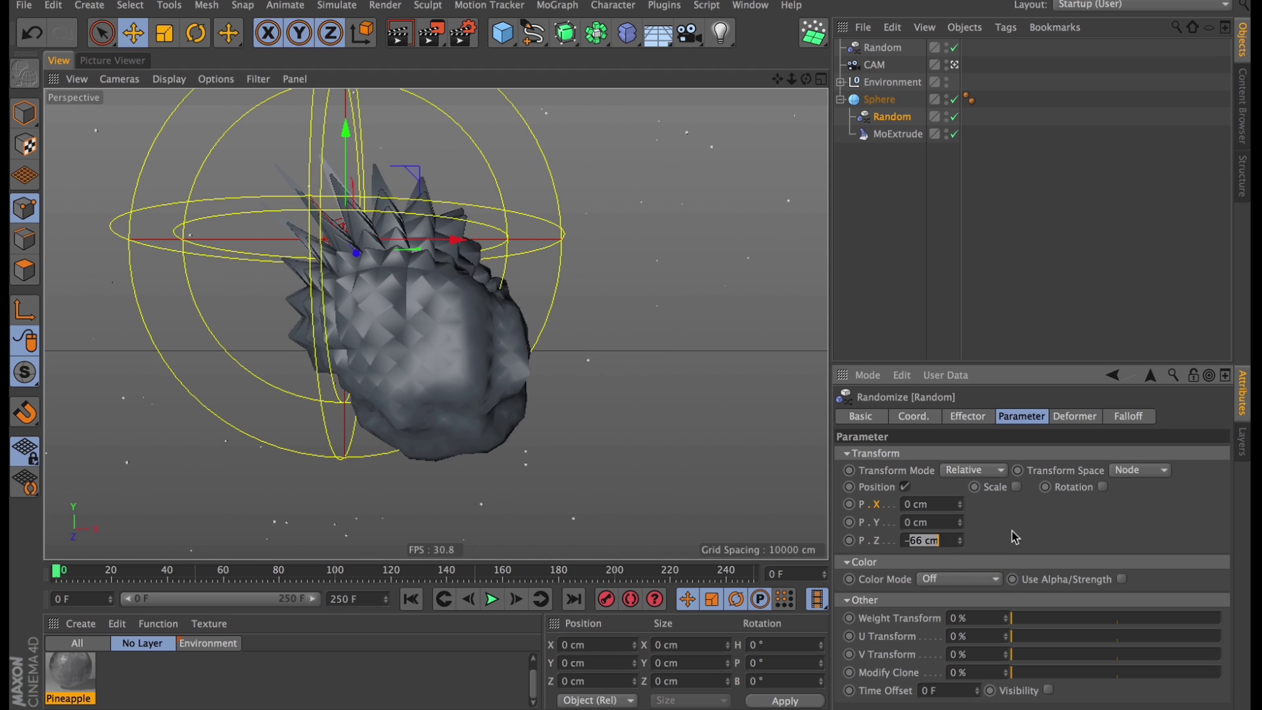
pyautogui.write('60')
pyautogui.press('Return')
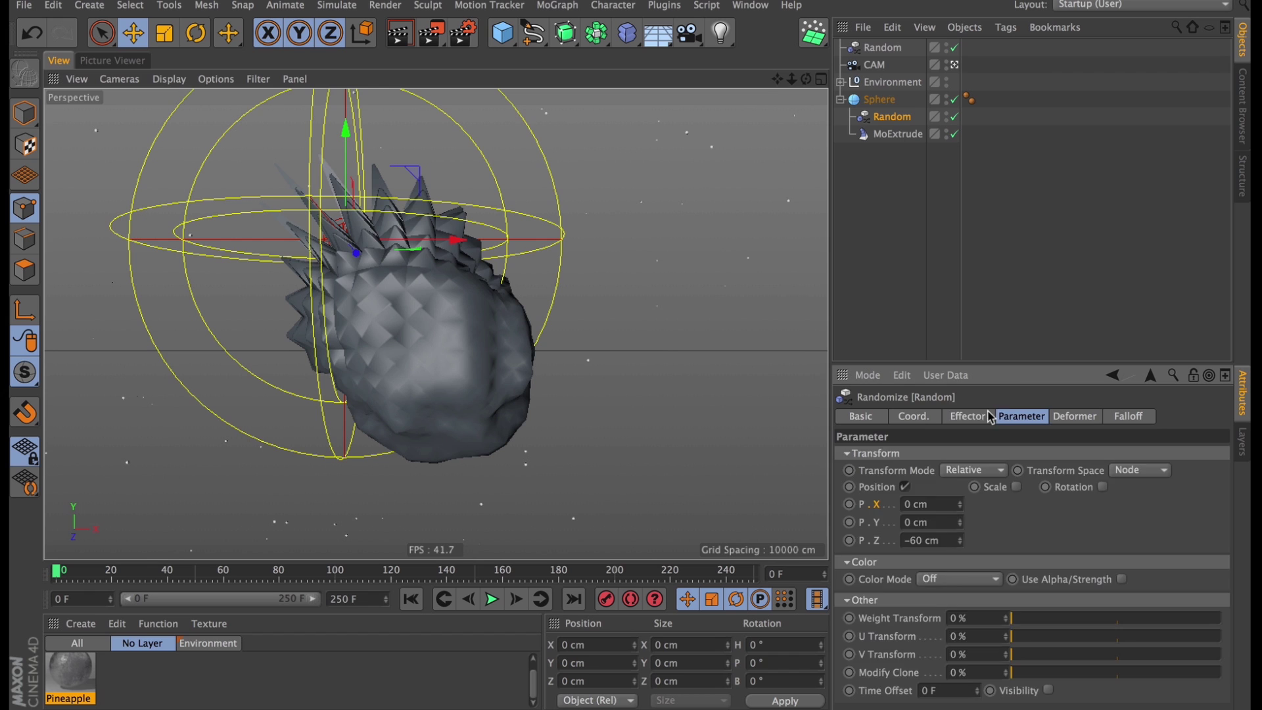
# Step: Expand Min/Max and raise the copied effector's Minimum to 31%
pyautogui.click(970, 416)
pyautogui.click(902, 492)
pyautogui.moveTo(1111, 525)
pyautogui.mouseDown()
pyautogui.moveTo(1169, 527)
pyautogui.moveTo(1135, 527)
pyautogui.mouseUp()
# Step: Move the original Random effector down-left, then select the copied Random effector
pyautogui.click(870, 170)
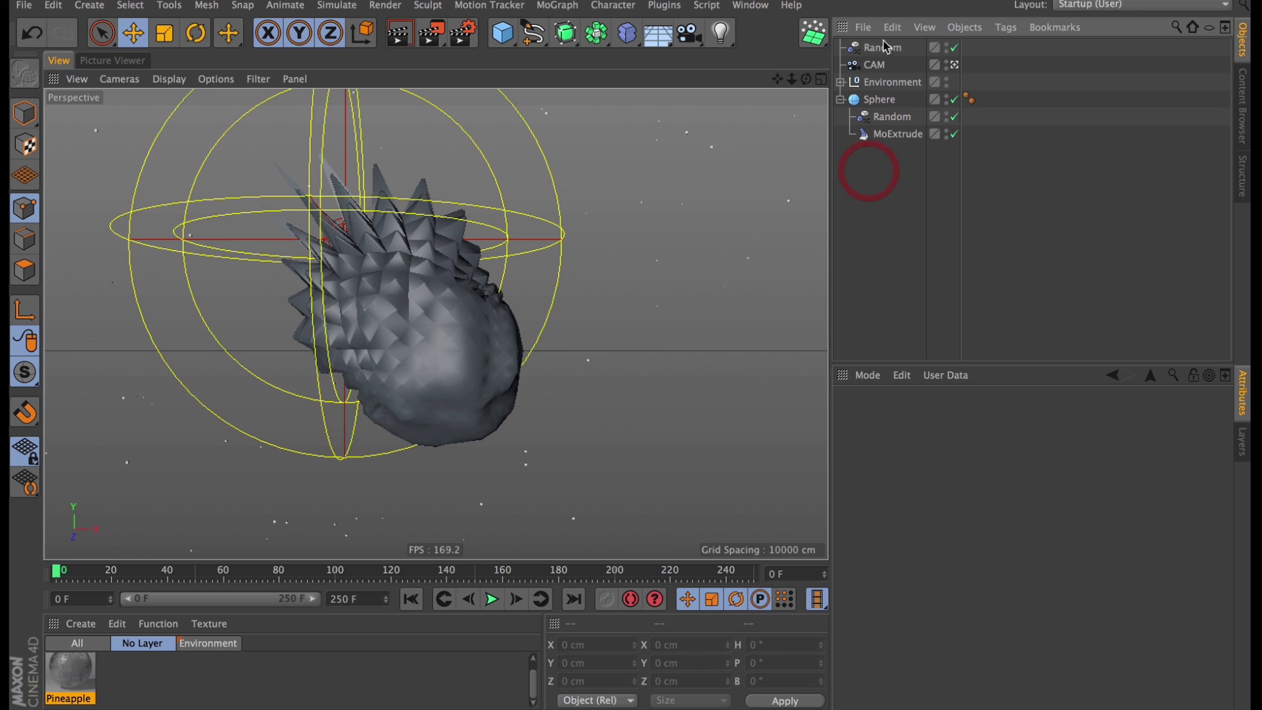
pyautogui.click(887, 50)
pyautogui.moveTo(422, 164); pyautogui.dragTo(348, 338)
pyautogui.click(897, 133)
pyautogui.click(892, 116)
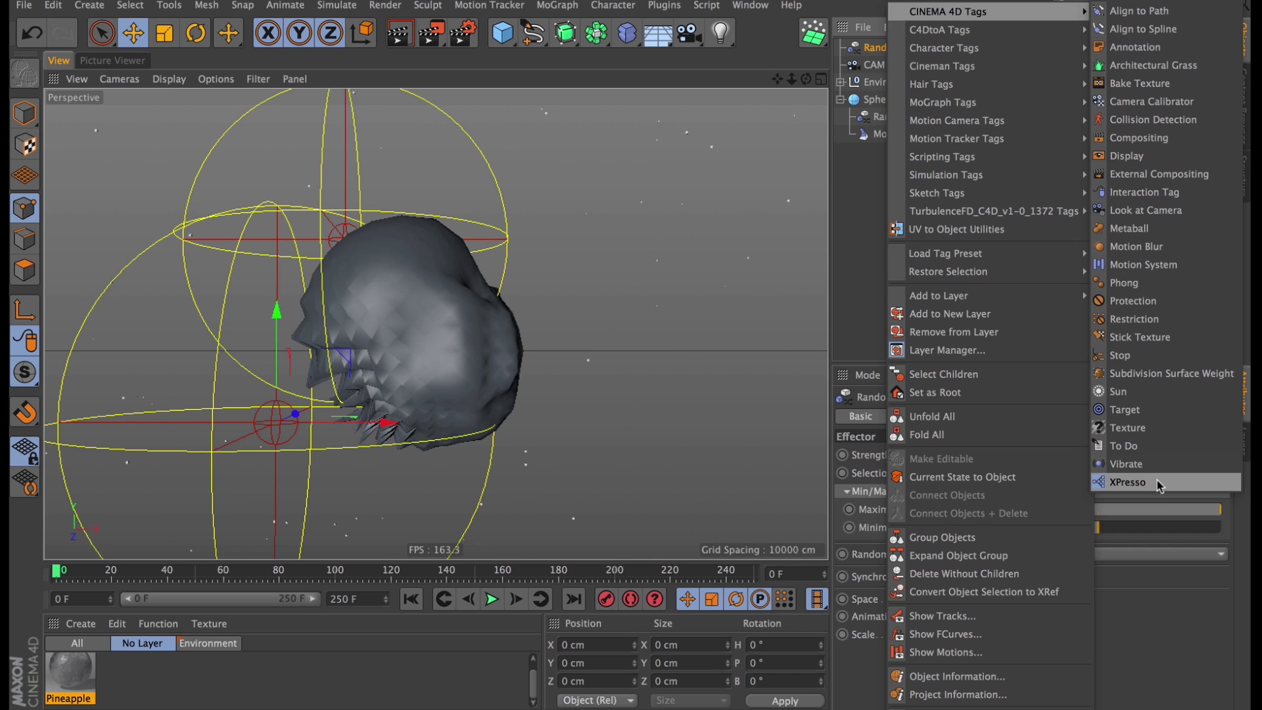
# Step: Add an XPresso tag and drop both Random effectors into the graph as nodes
pyautogui.click(1128, 482)
pyautogui.moveTo(601, 174); pyautogui.dragTo(1095, 237)
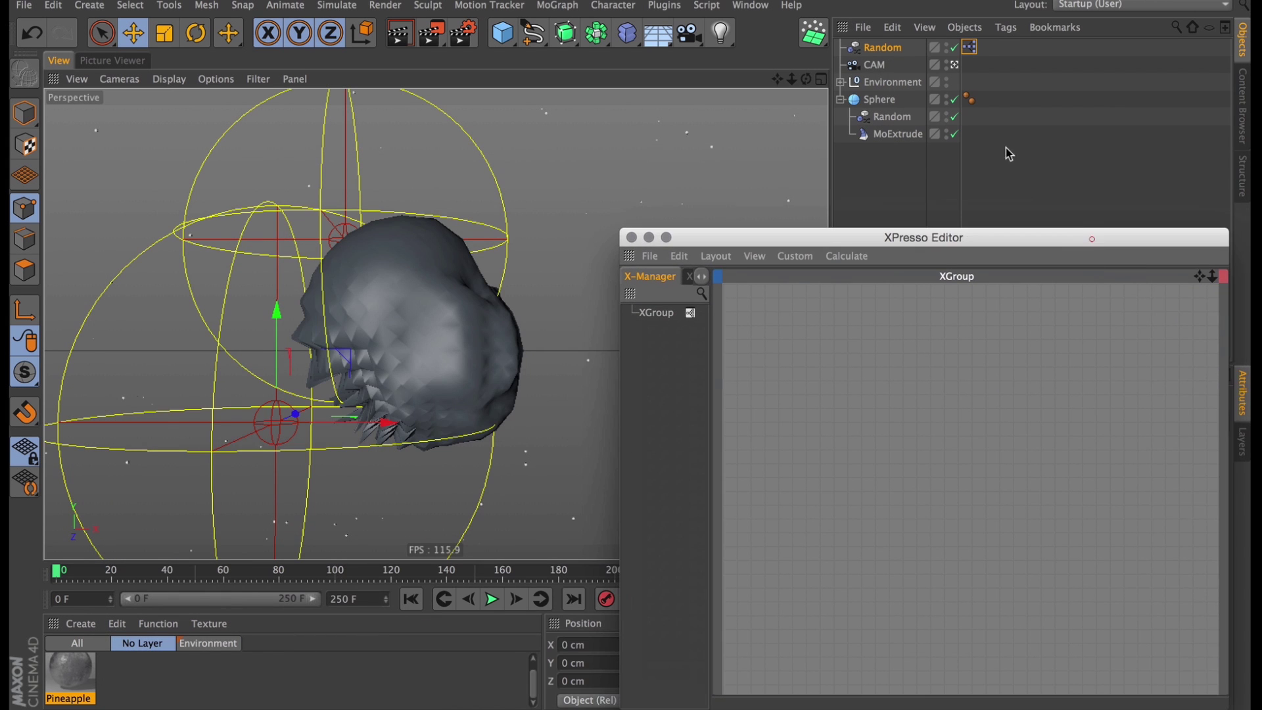
pyautogui.moveTo(813, 346); pyautogui.dragTo(838, 307)
pyautogui.click(890, 119)
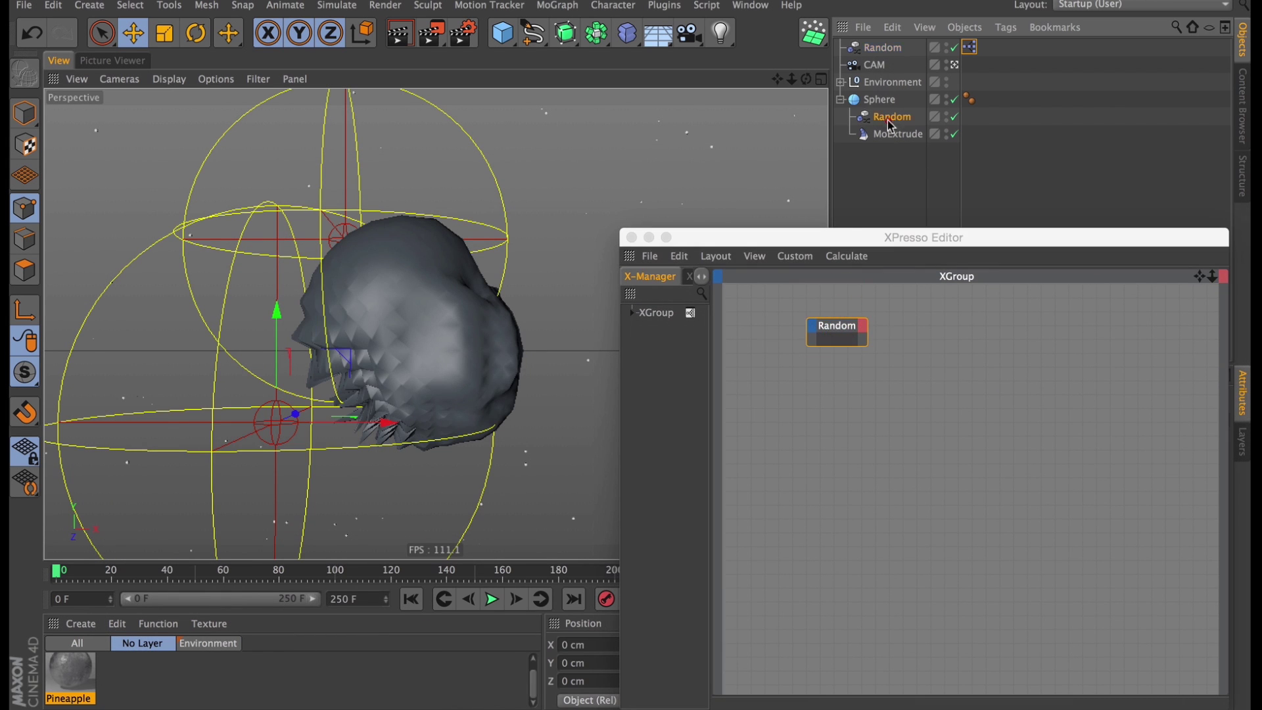
pyautogui.moveTo(1011, 341); pyautogui.dragTo(1010, 340)
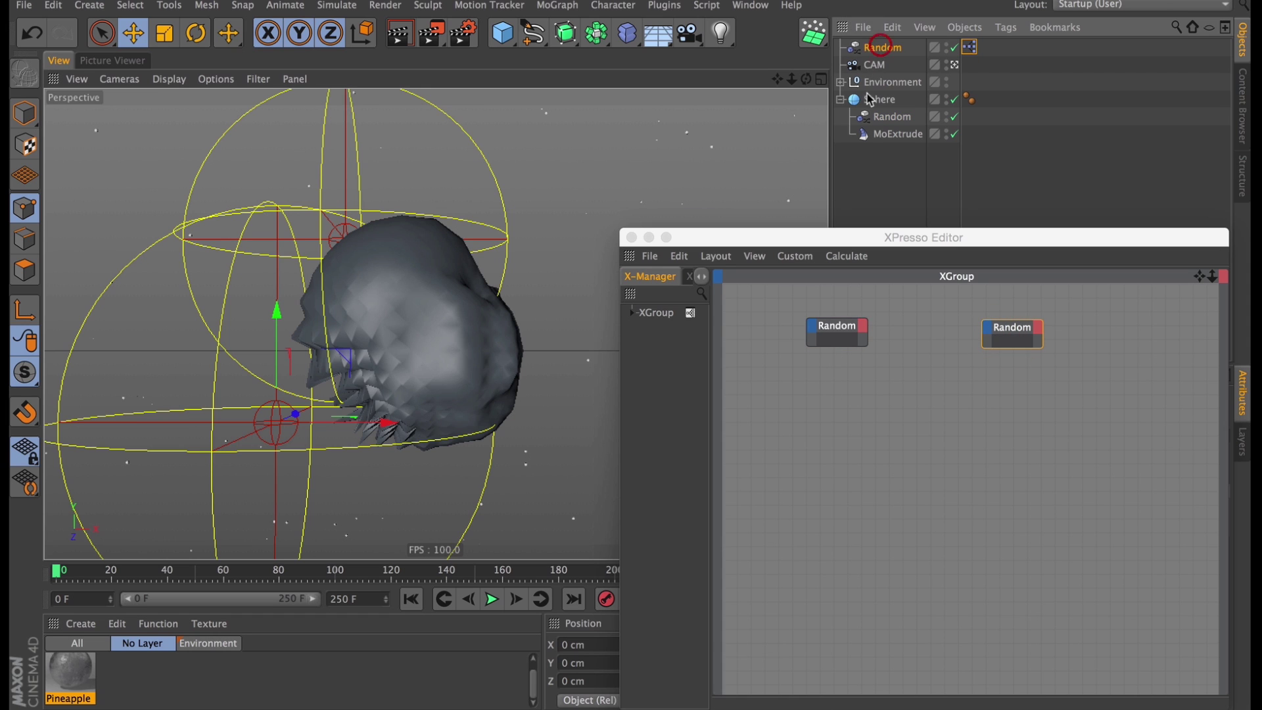
# Step: Connect the first Random node's Global Matrix output to the second node's Global Matrix input
pyautogui.click(834, 327)
pyautogui.click(863, 326)
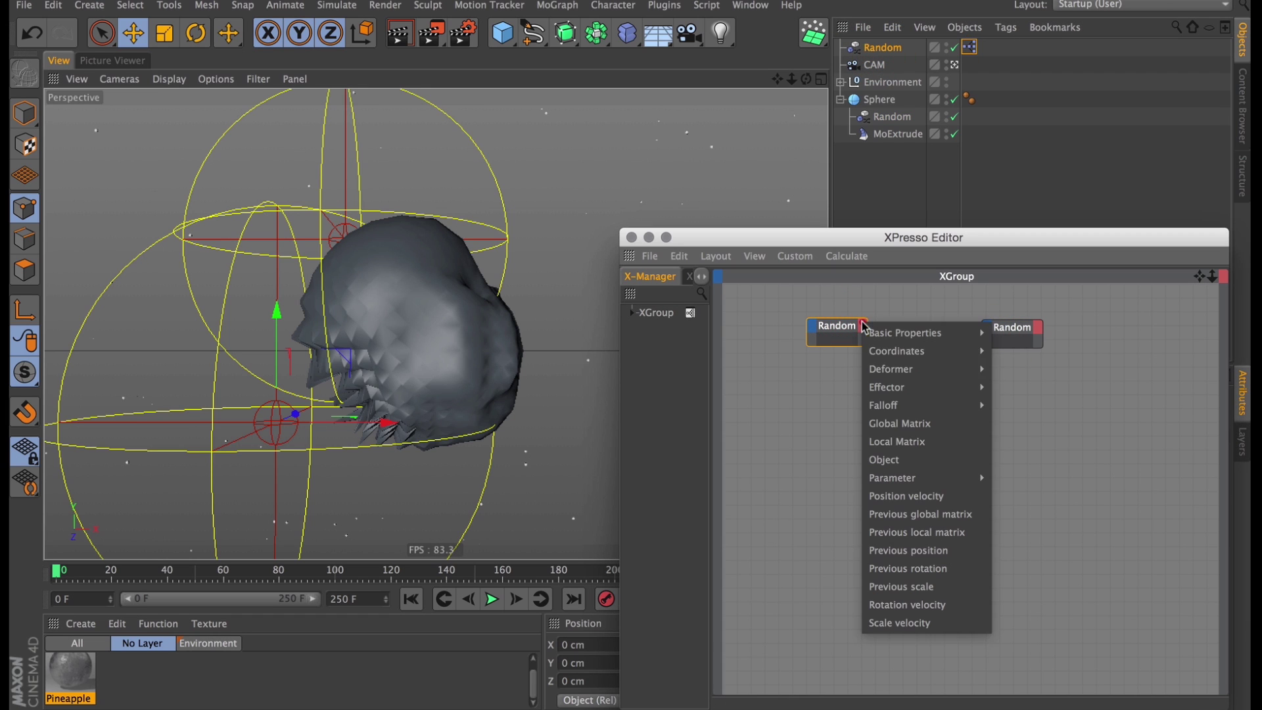
pyautogui.click(920, 423)
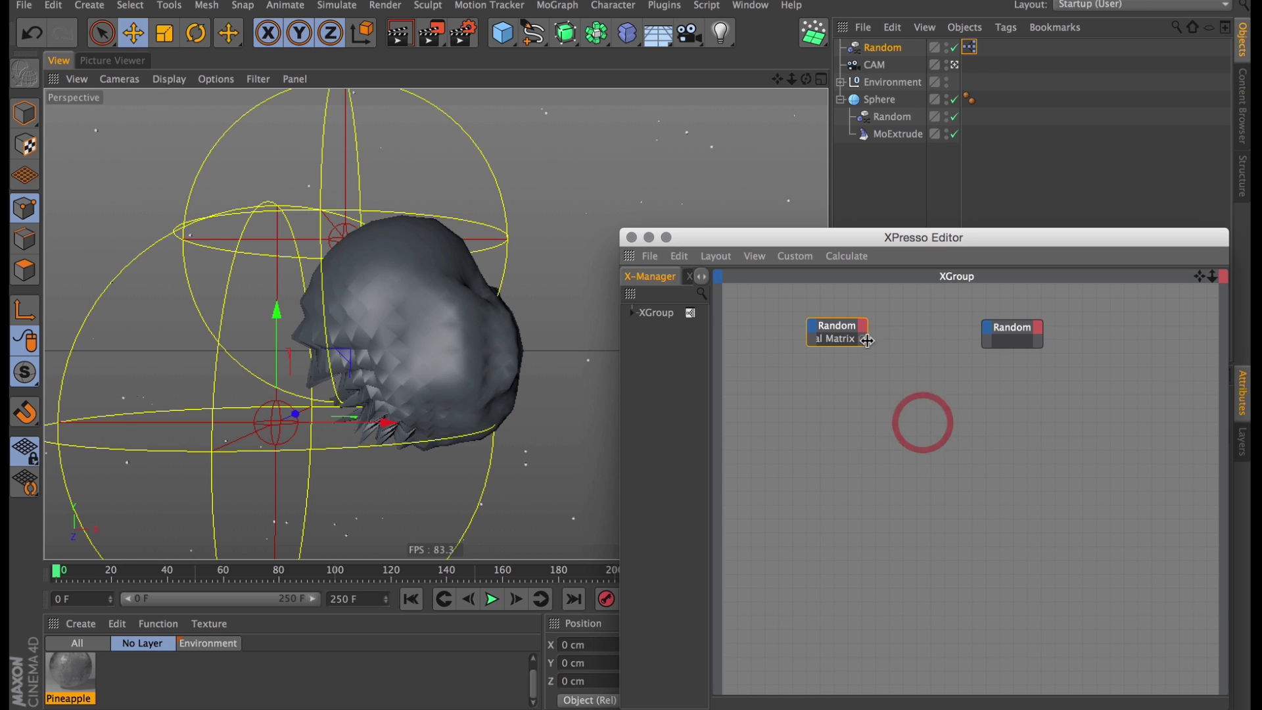
pyautogui.click(989, 328)
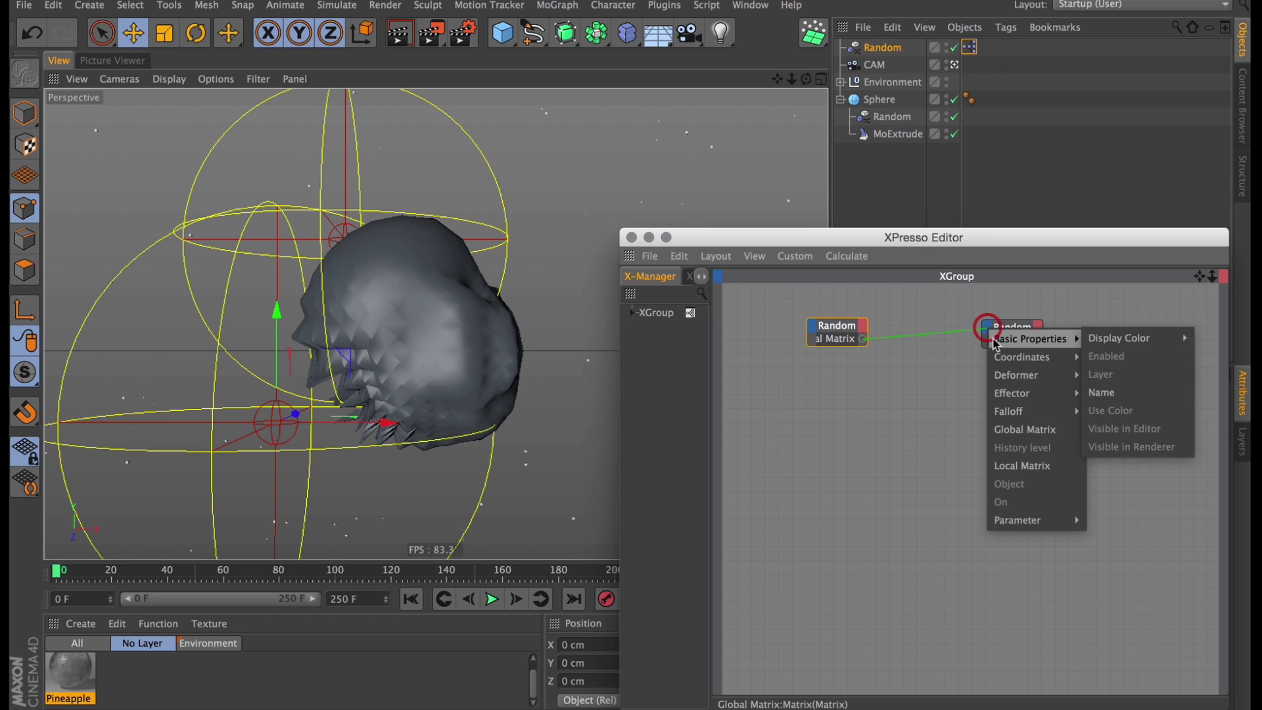
pyautogui.click(1038, 429)
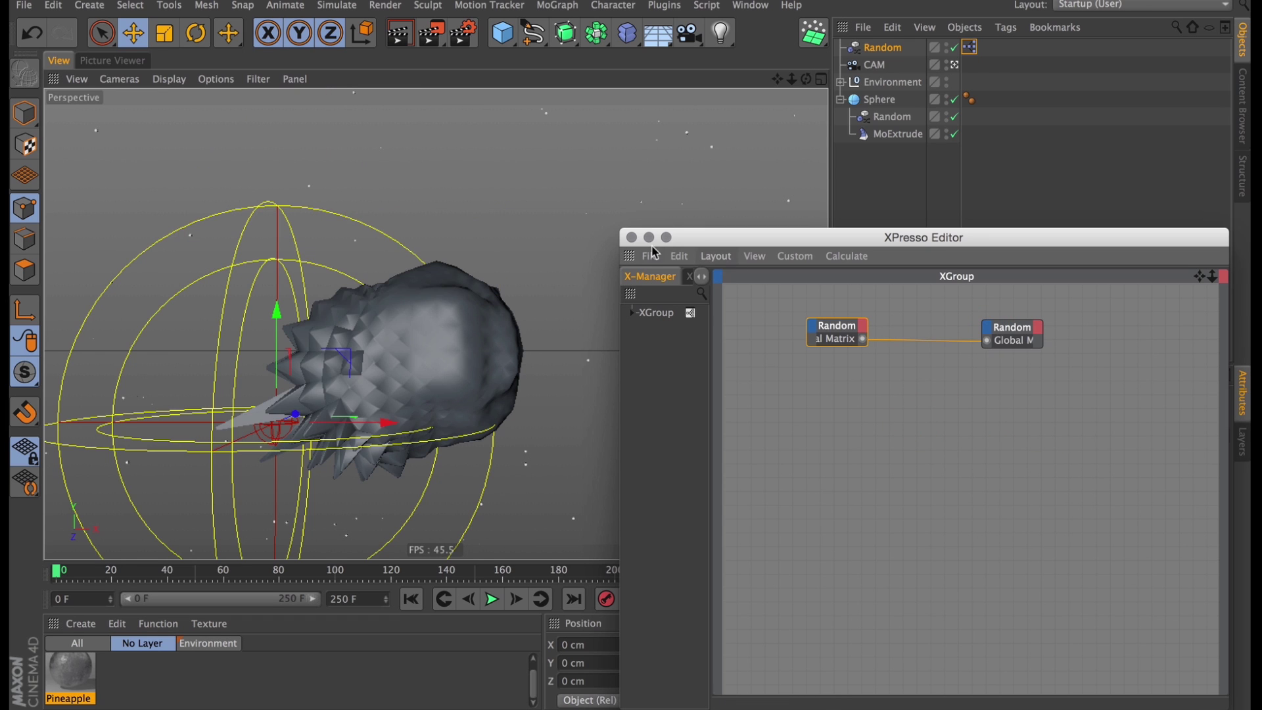
pyautogui.click(631, 238)
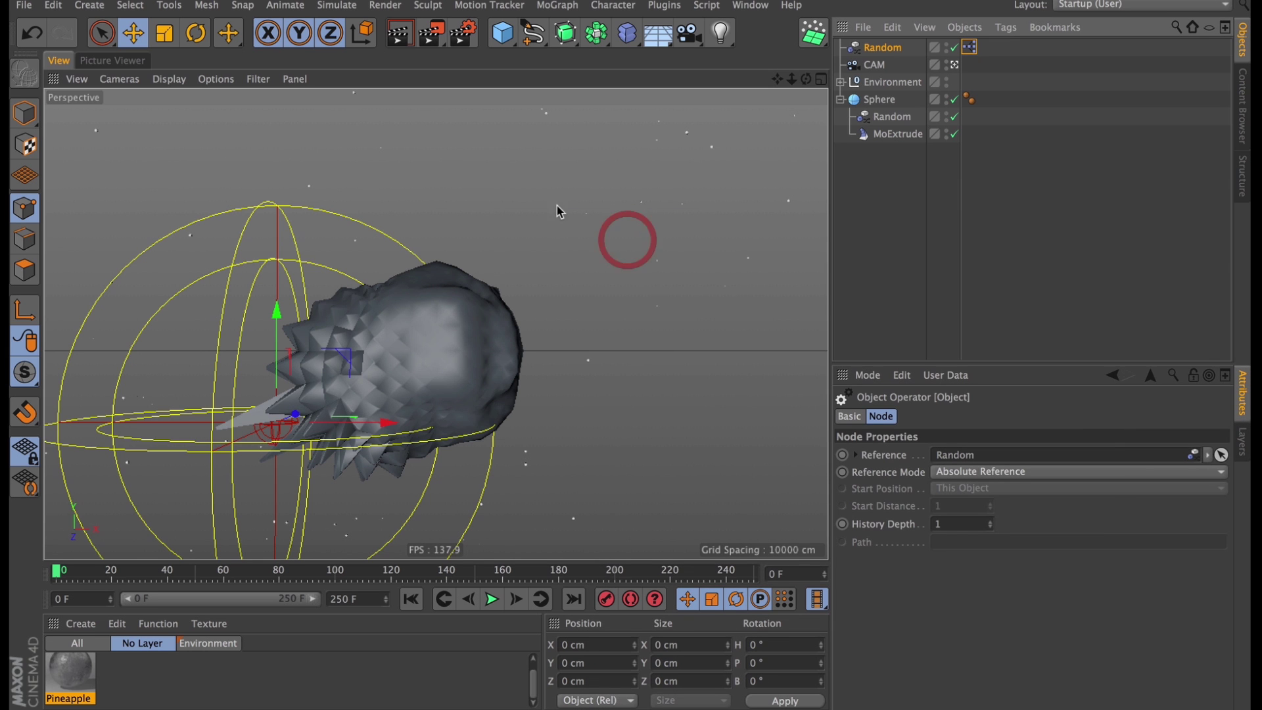
# Step: Move the top Random effector so its spiky crown covers the sphere's upper-left side
pyautogui.moveTo(339, 365); pyautogui.dragTo(357, 229)
pyautogui.press('r')
pyautogui.press('super+z')
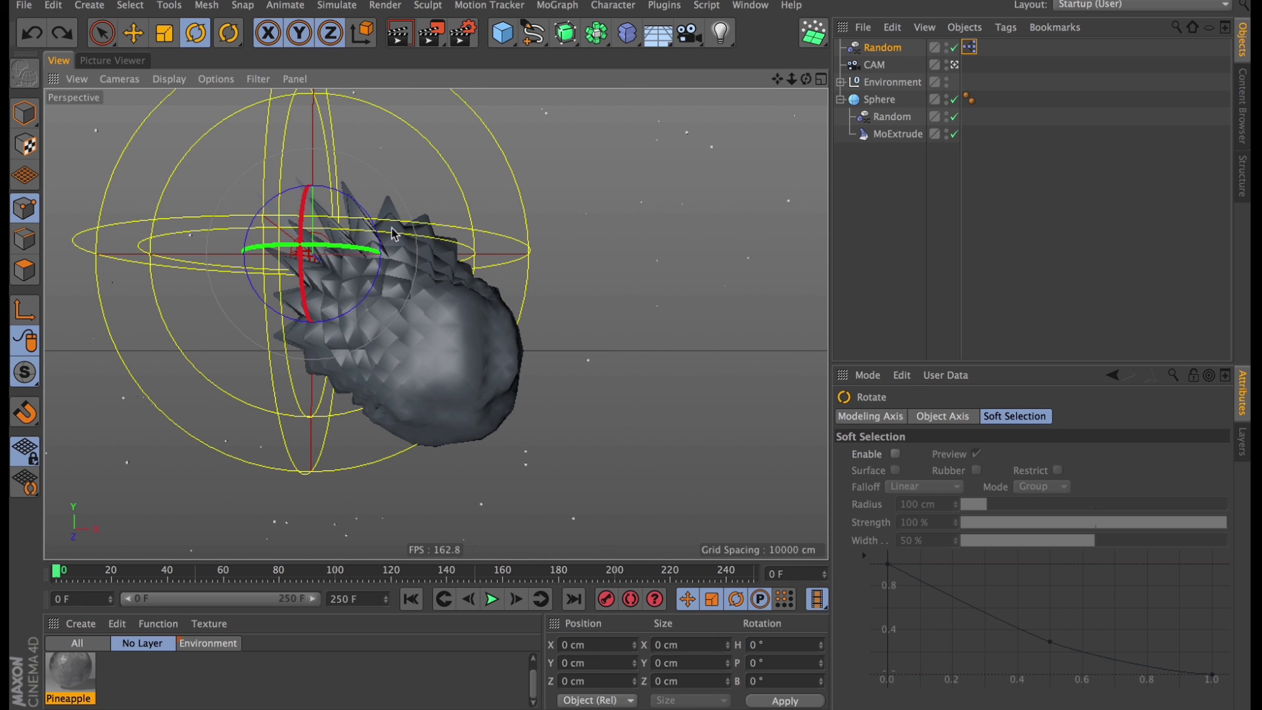
pyautogui.press('e')
pyautogui.keyDown('alt'); pyautogui.moveTo(368, 198); pyautogui.dragTo(420, 212); pyautogui.keyUp('alt')
pyautogui.click(879, 100)
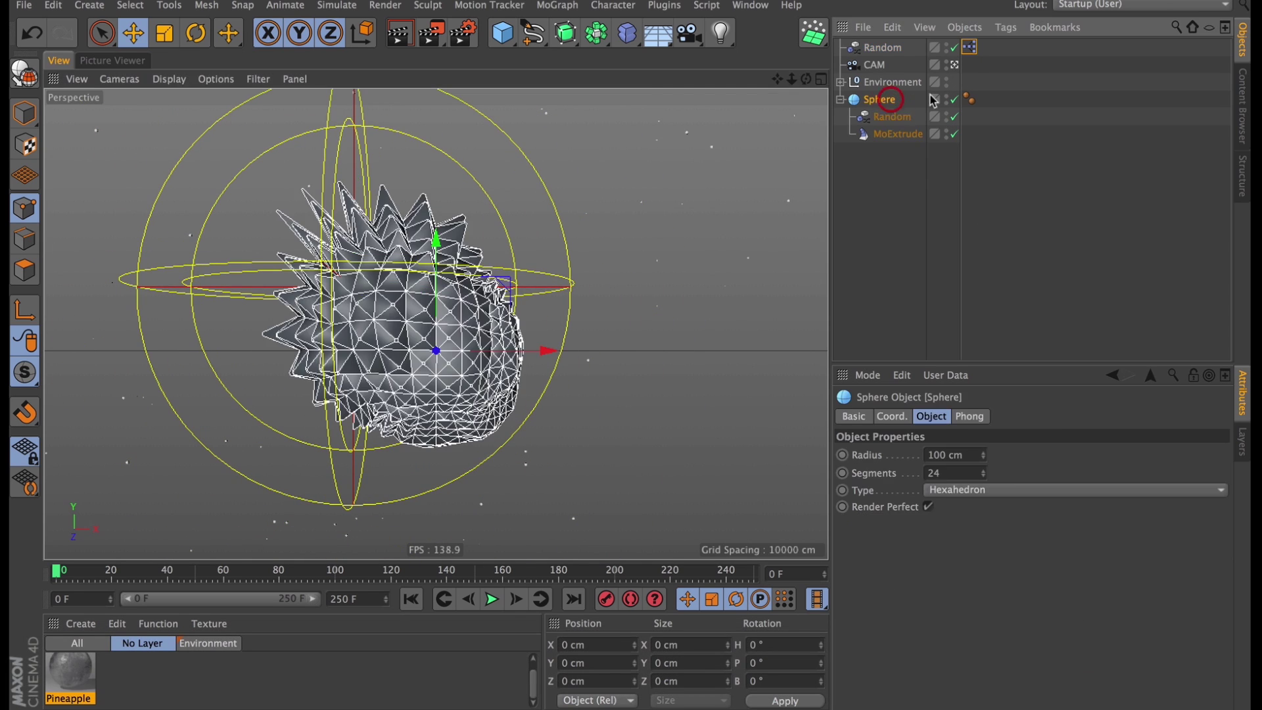
pyautogui.click(954, 65)
pyautogui.keyDown('alt'); pyautogui.moveTo(736, 142); pyautogui.dragTo(482, 213); pyautogui.keyUp('alt')
pyautogui.keyDown('alt'); pyautogui.moveTo(481, 212); pyautogui.dragTo(394, 315, button='right'); pyautogui.keyUp('alt')
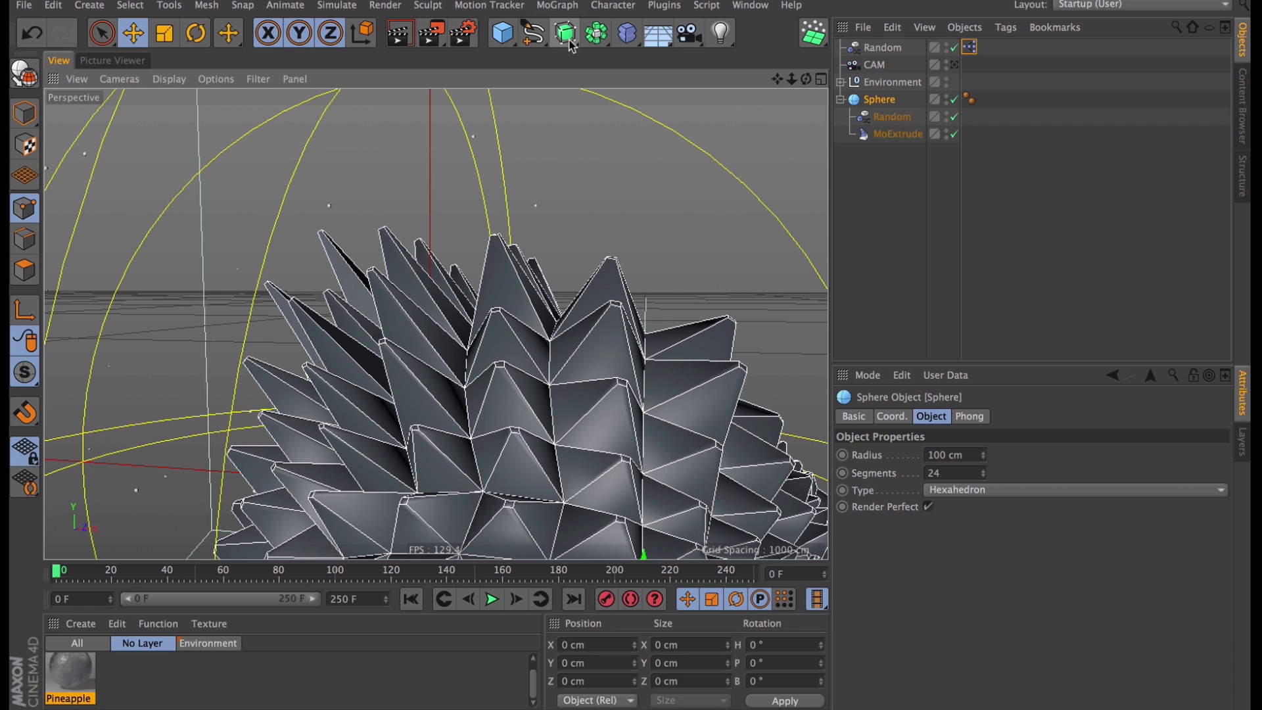
pyautogui.keyDown('alt'); pyautogui.click(566, 33); pyautogui.keyUp('alt')
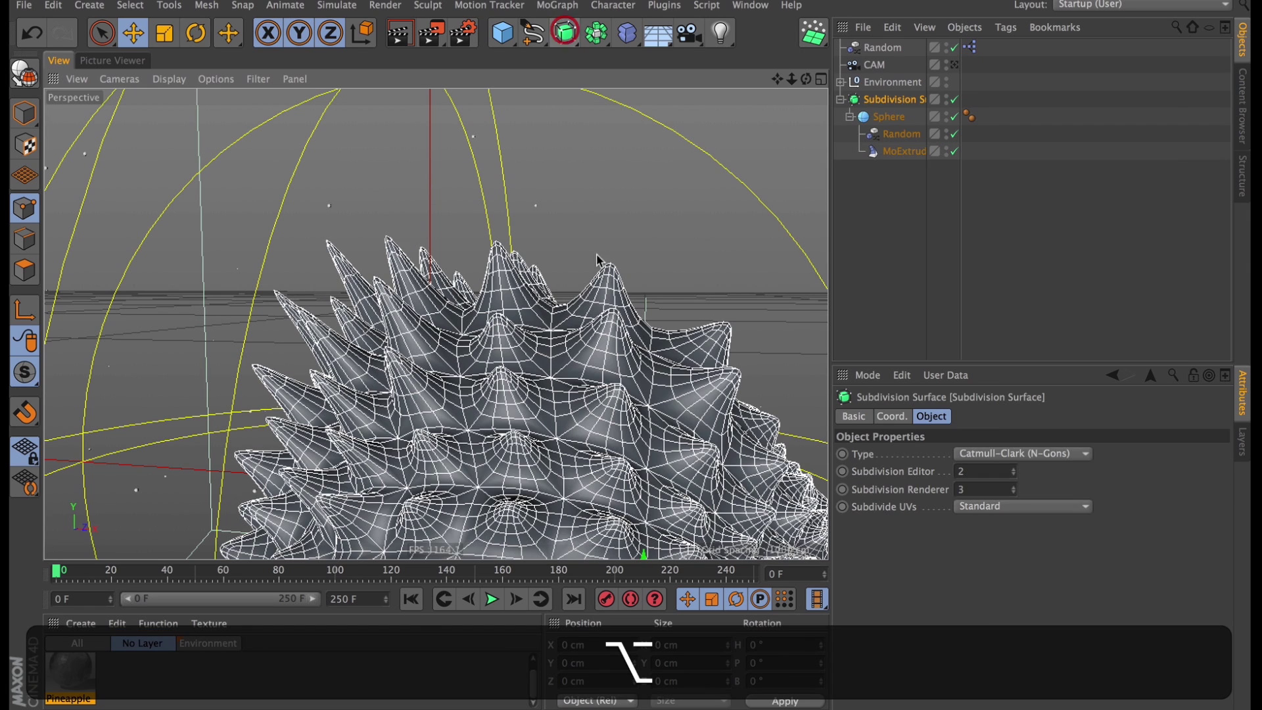
pyautogui.click(885, 239)
pyautogui.keyDown('alt'); pyautogui.moveTo(460, 262); pyautogui.dragTo(582, 317); pyautogui.keyUp('alt')
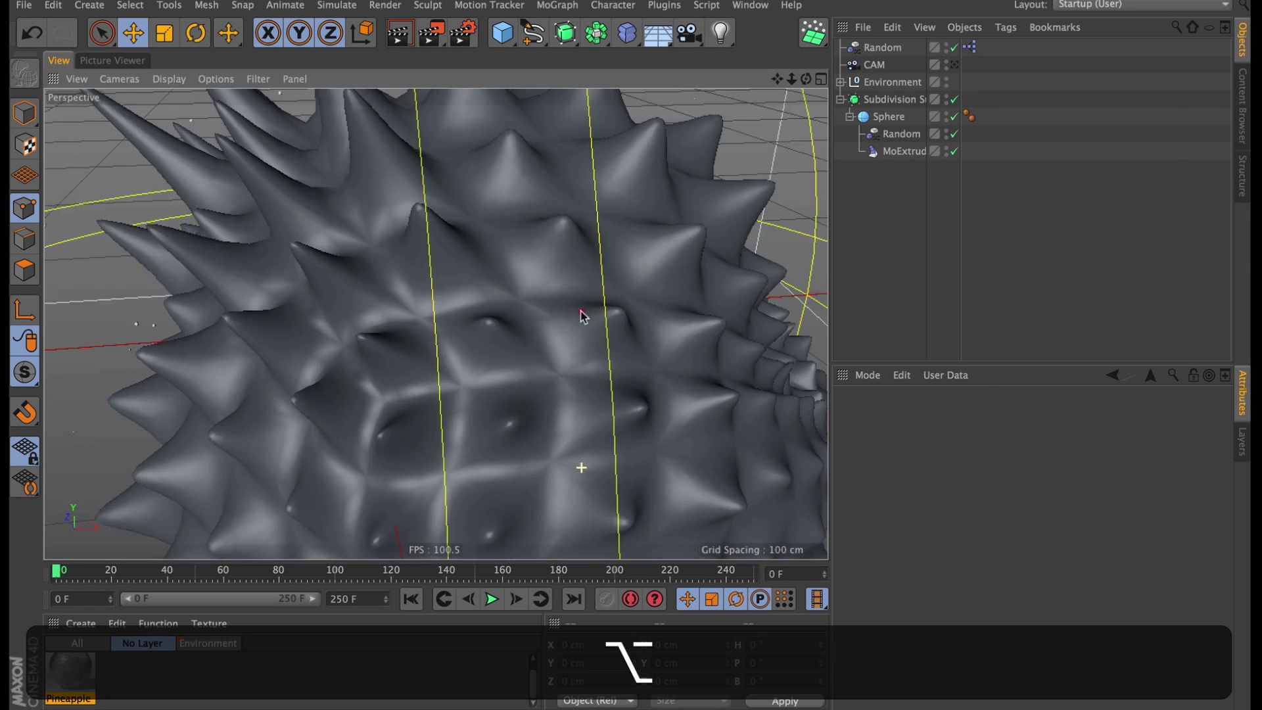
pyautogui.keyDown('alt'); pyautogui.moveTo(583, 317); pyautogui.dragTo(526, 328, button='right'); pyautogui.keyUp('alt')
pyautogui.press('F8')
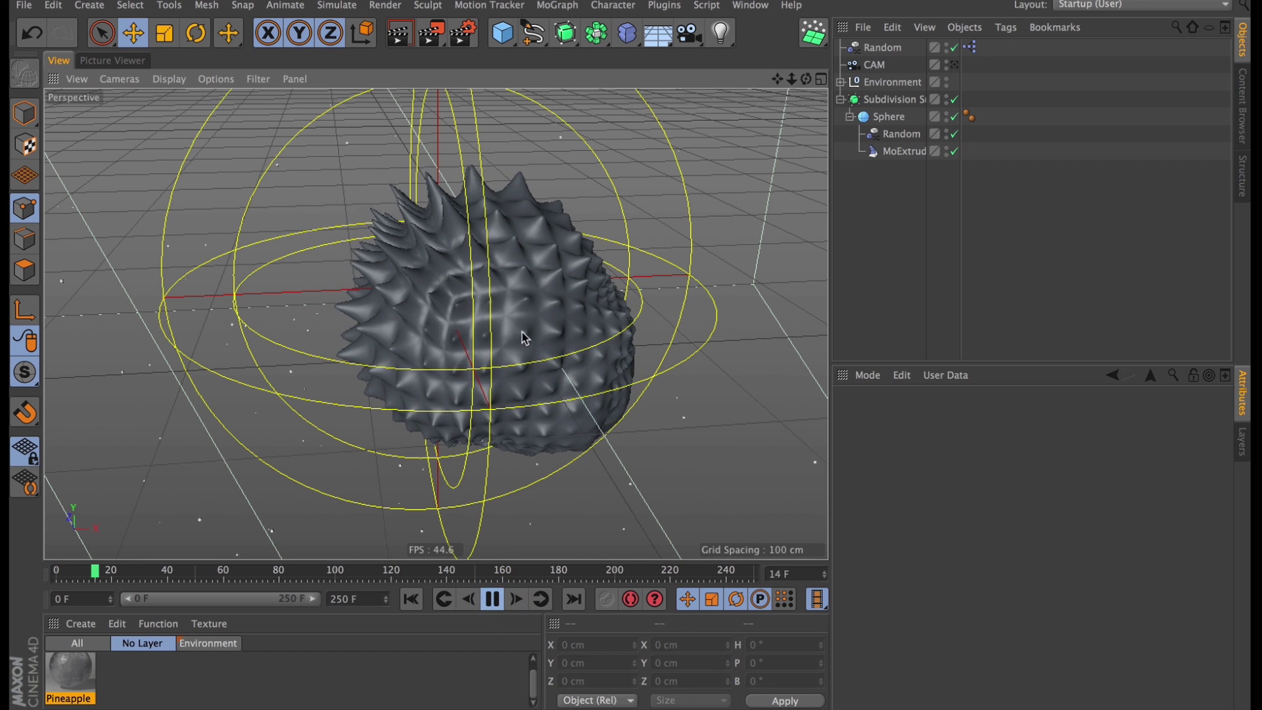
pyautogui.press('F8')
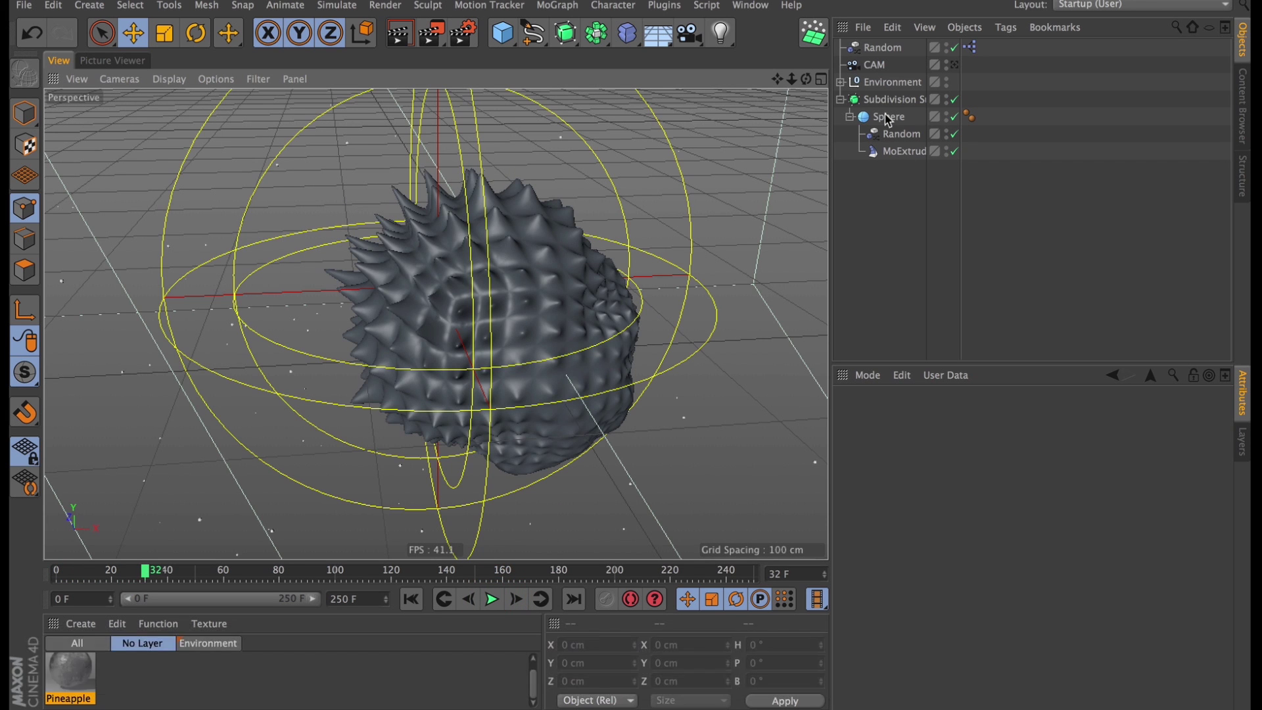
pyautogui.press('super+z')
pyautogui.press('alt+super+z')
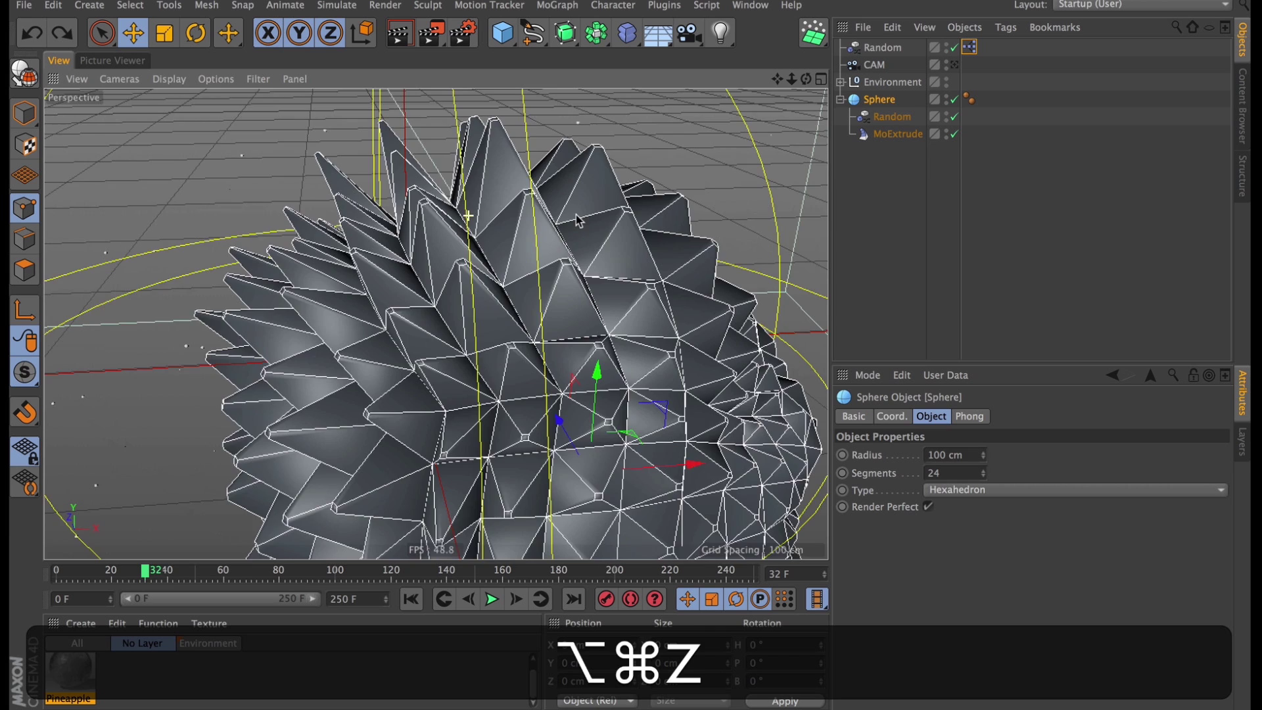
pyautogui.click(628, 34)
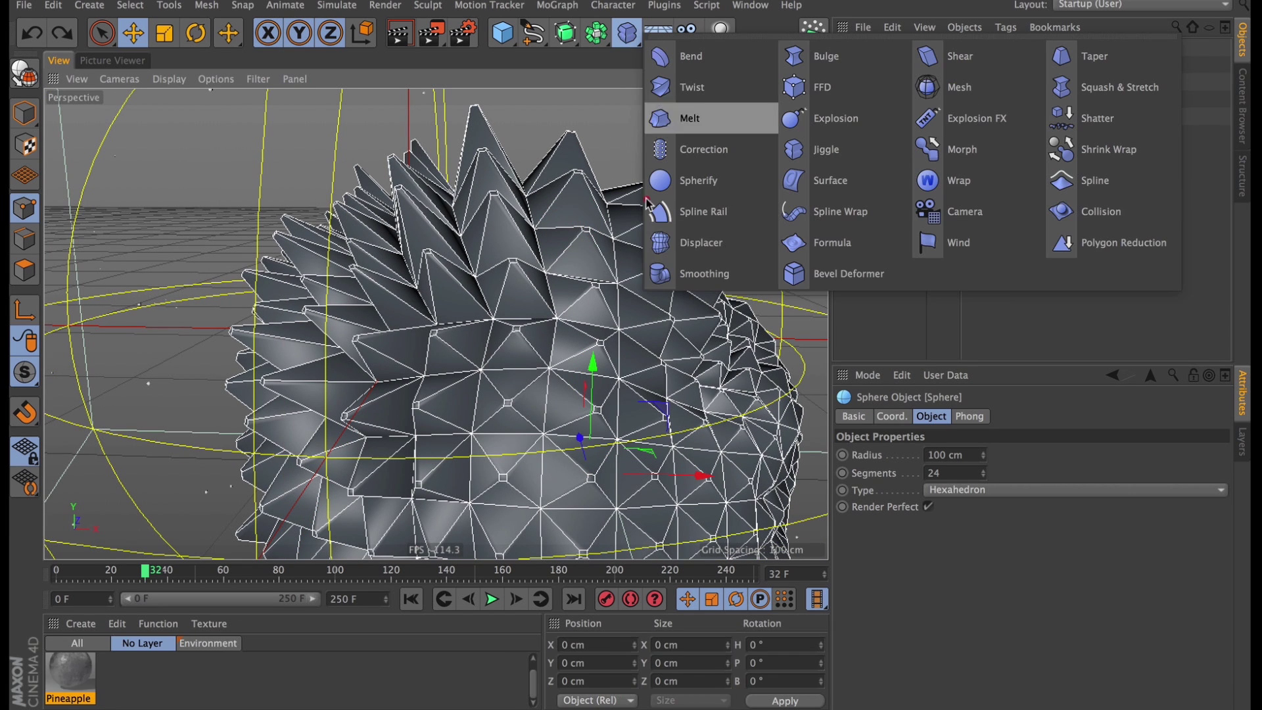
pyautogui.keyDown('shift'); pyautogui.click(844, 273); pyautogui.keyUp('shift')
pyautogui.moveTo(898, 124); pyautogui.dragTo(919, 172)
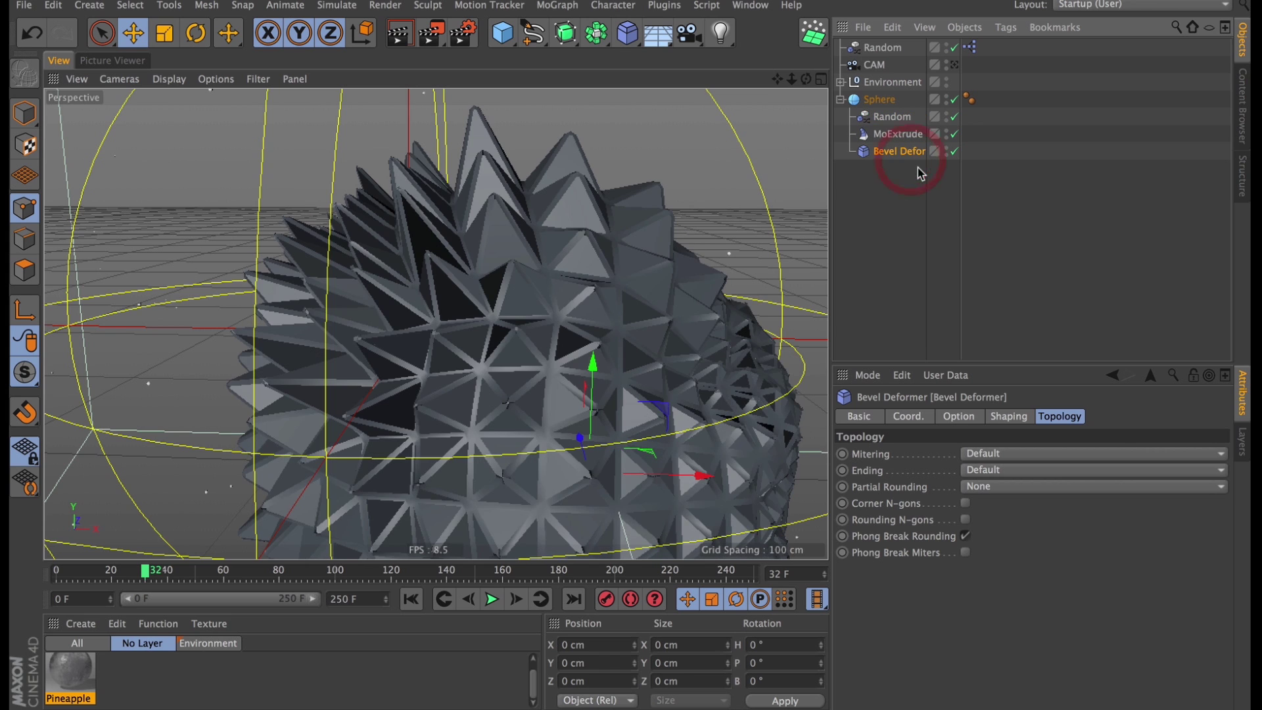
pyautogui.click(959, 417)
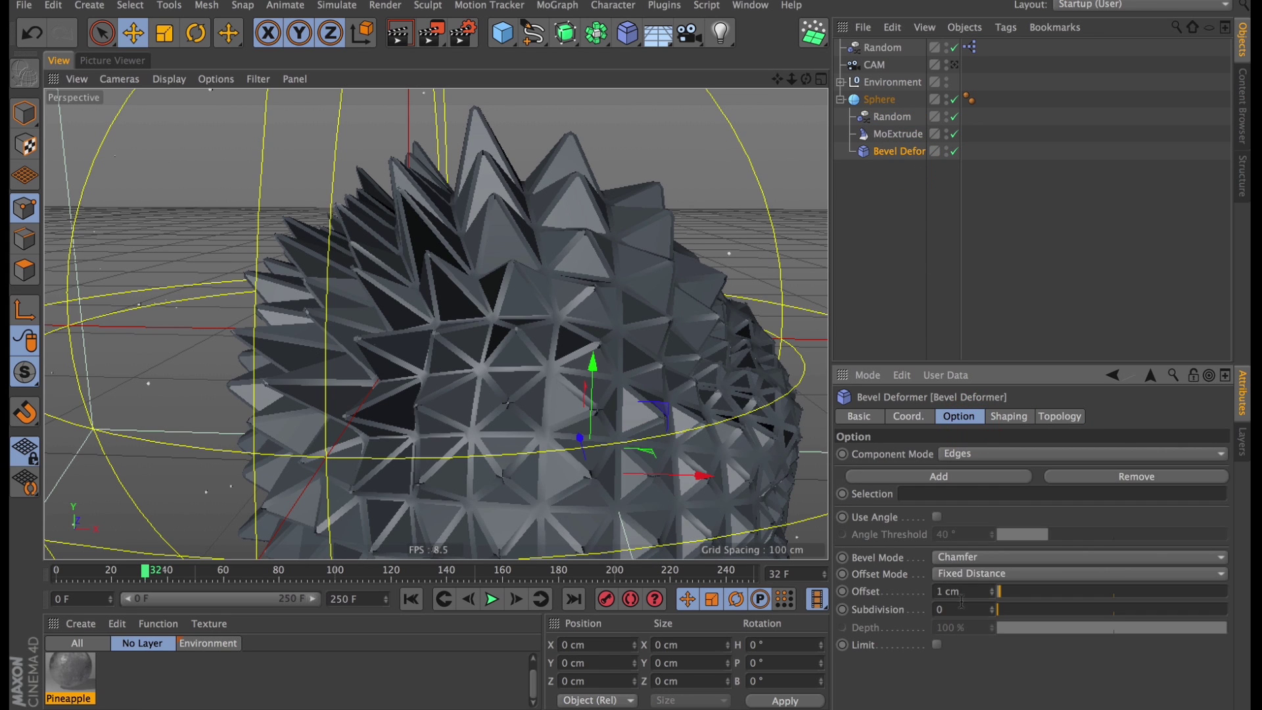
pyautogui.write('2')
pyautogui.press('Return')
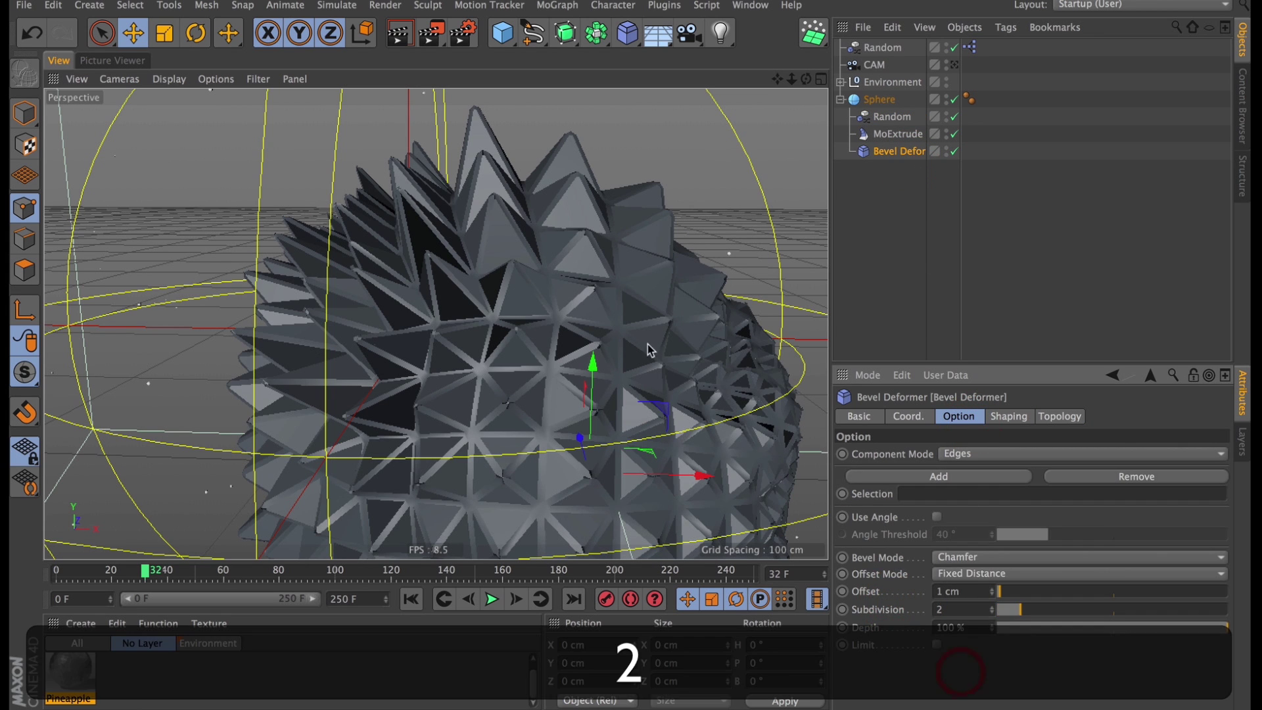
pyautogui.keyDown('alt'); pyautogui.moveTo(630, 386); pyautogui.dragTo(444, 672, button='right'); pyautogui.keyUp('alt')
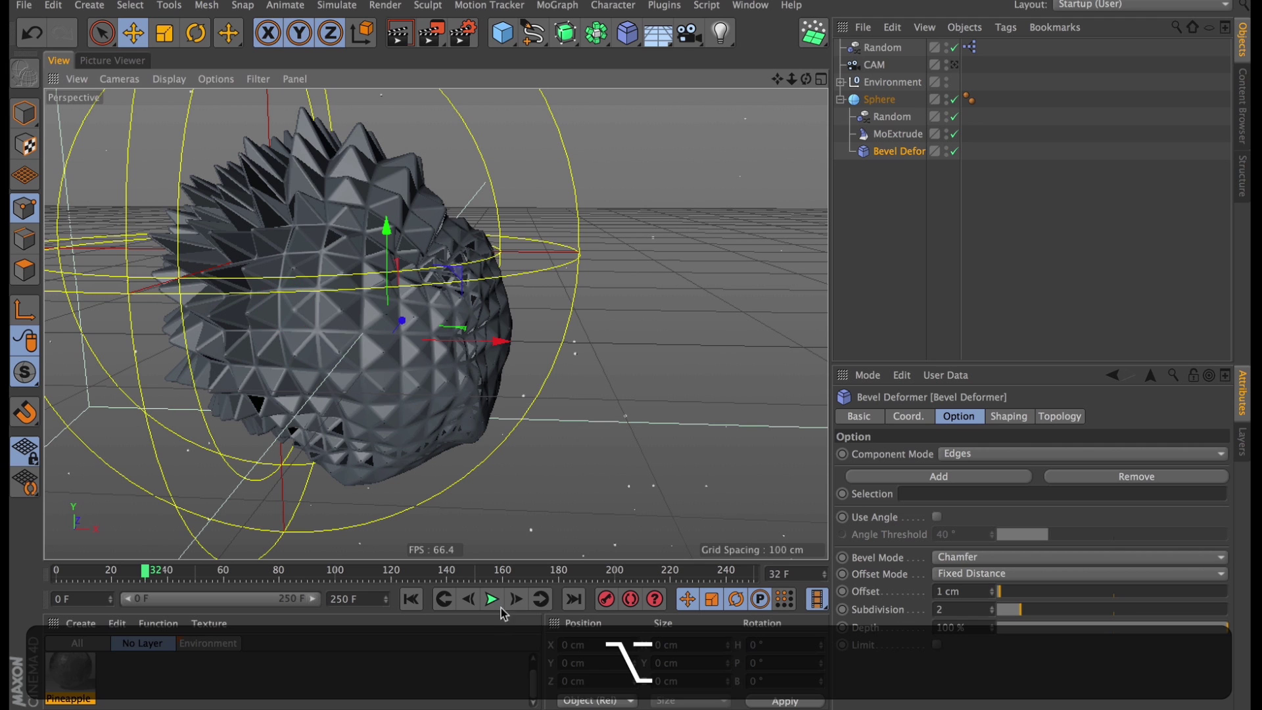
pyautogui.click(492, 600)
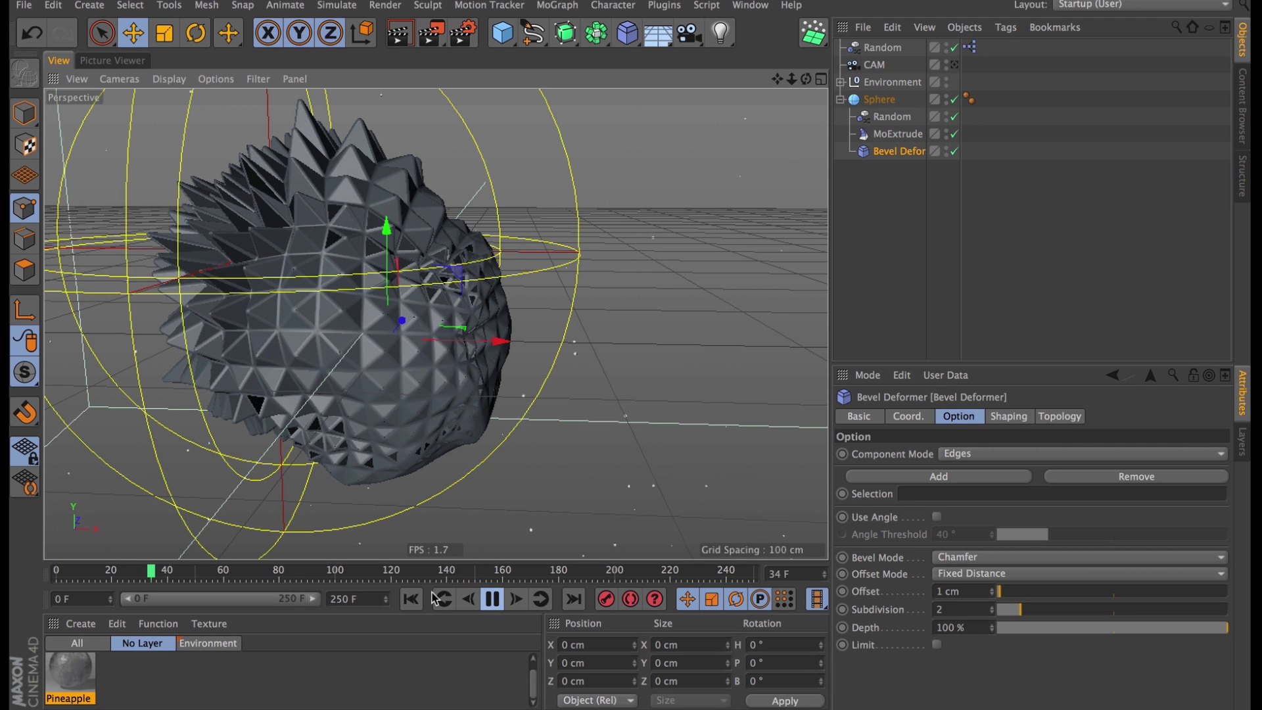
pyautogui.click(492, 599)
pyautogui.press('super+z')
pyautogui.press('super+z')
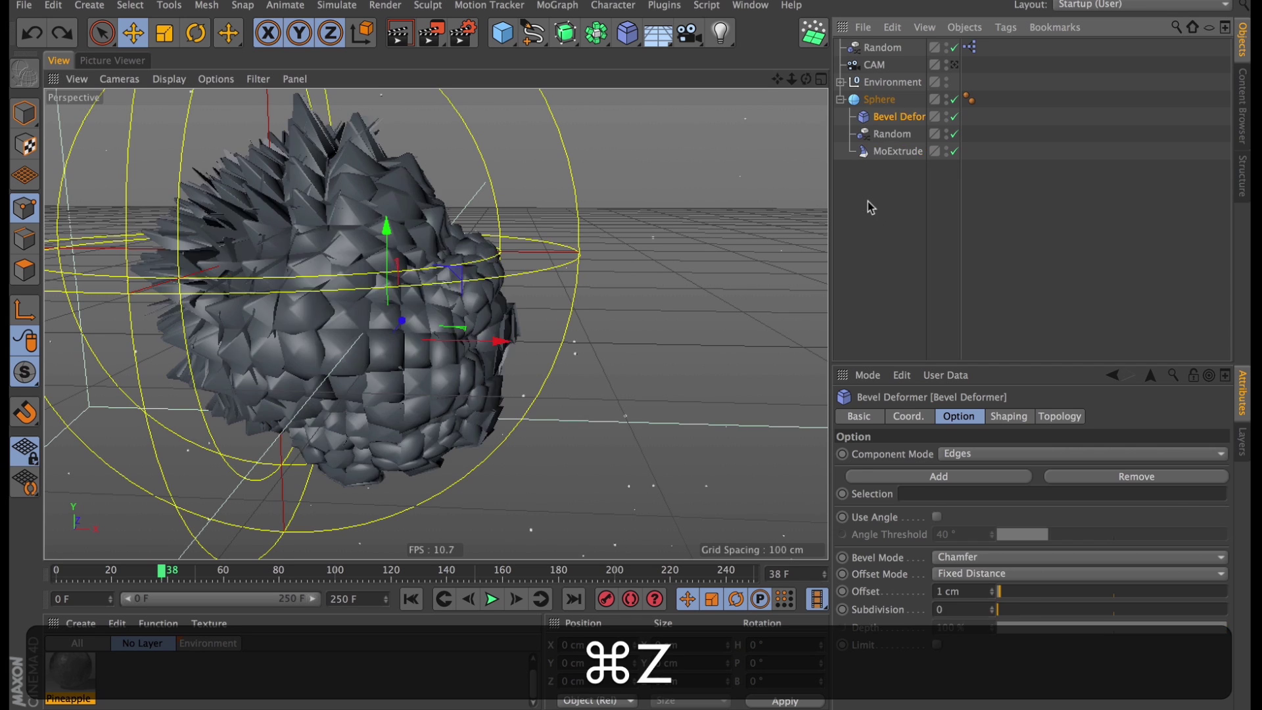
# Step: Duplicate Sphere as Sphere.1 and delete the copy's Random and MoExtrude children
pyautogui.click(839, 100)
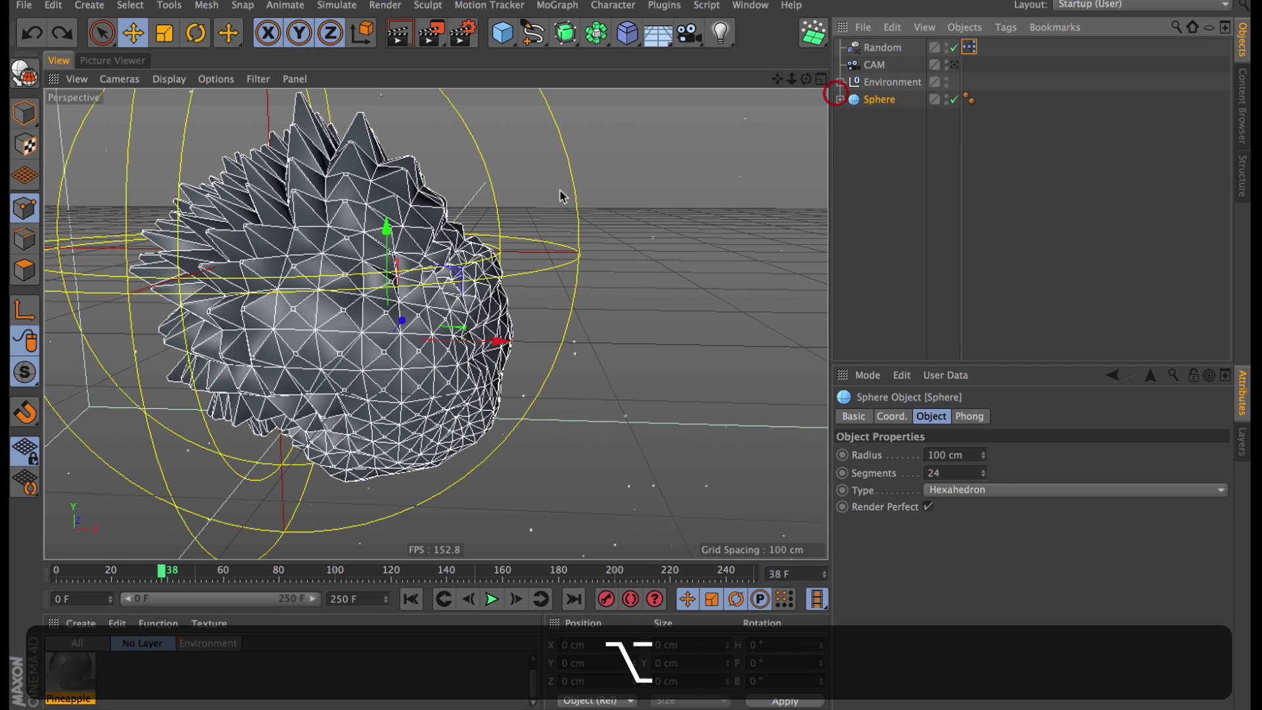
pyautogui.keyDown('alt'); pyautogui.moveTo(560, 191); pyautogui.dragTo(665, 33); pyautogui.keyUp('alt')
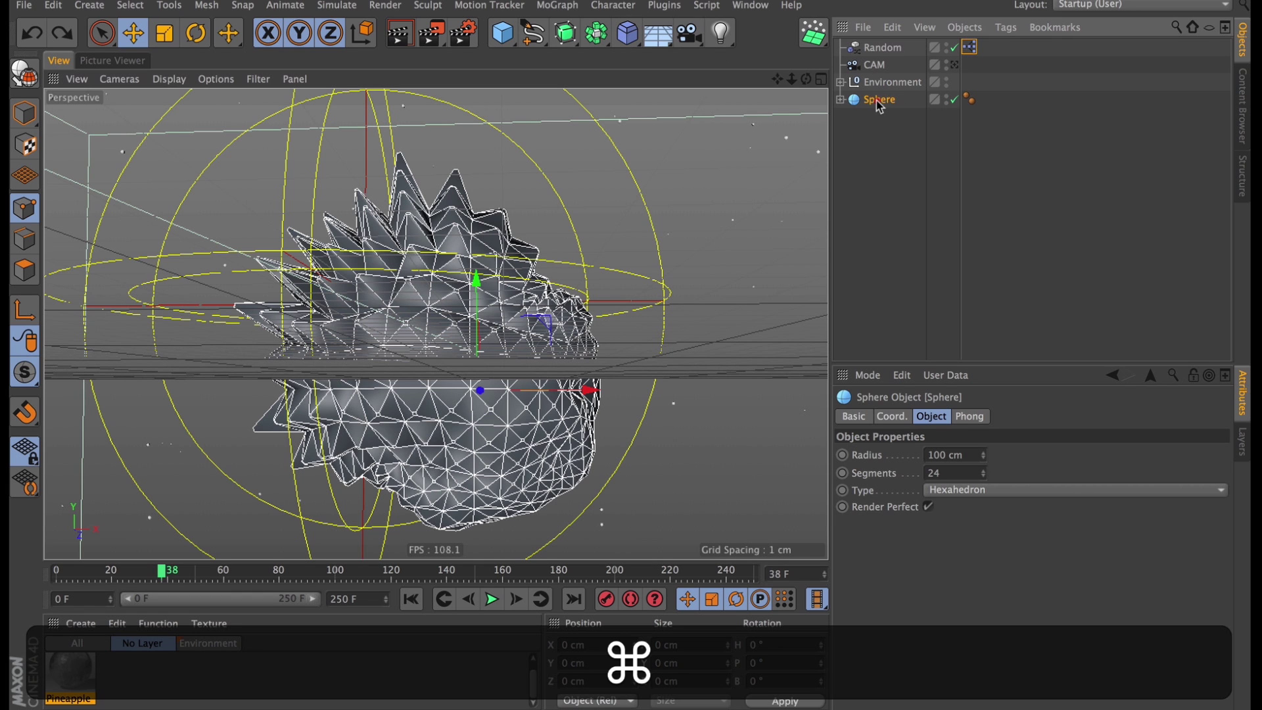
pyautogui.moveTo(883, 128)
pyautogui.mouseDown()
pyautogui.moveTo(895, 122)
pyautogui.moveTo(893, 136)
pyautogui.mouseUp()
pyautogui.click(840, 117)
pyautogui.press('BackSpace')
pyautogui.click(881, 116)
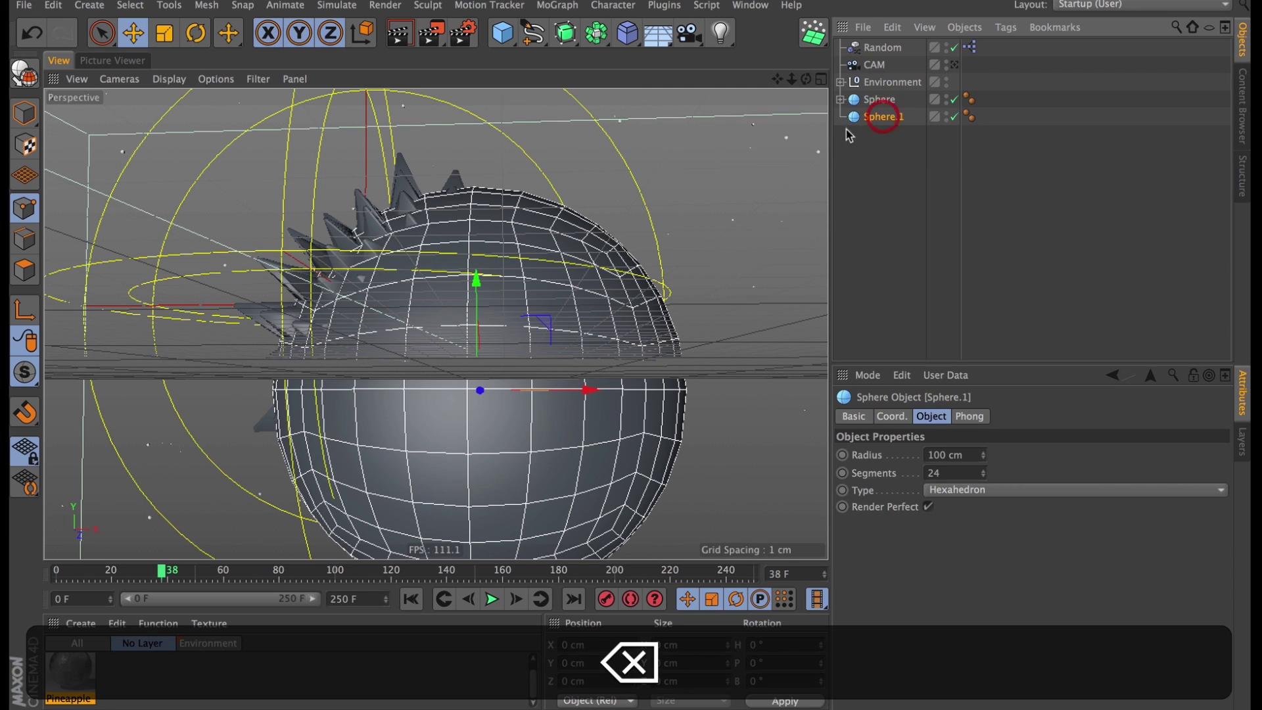
# Step: Raise Sphere.1's Segments from 24 to 240
pyautogui.keyDown('alt'); pyautogui.moveTo(675, 278); pyautogui.dragTo(795, 348); pyautogui.keyUp('alt')
pyautogui.click(945, 474)
pyautogui.write('0')
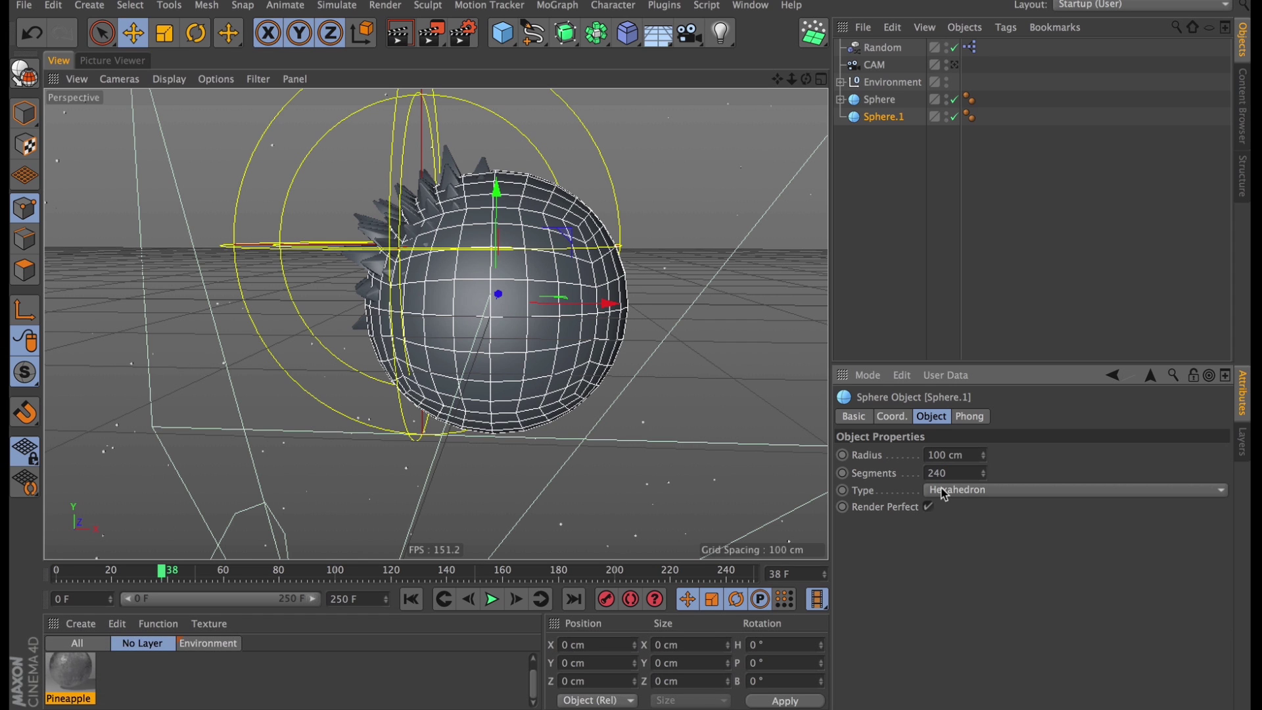
pyautogui.press('Return')
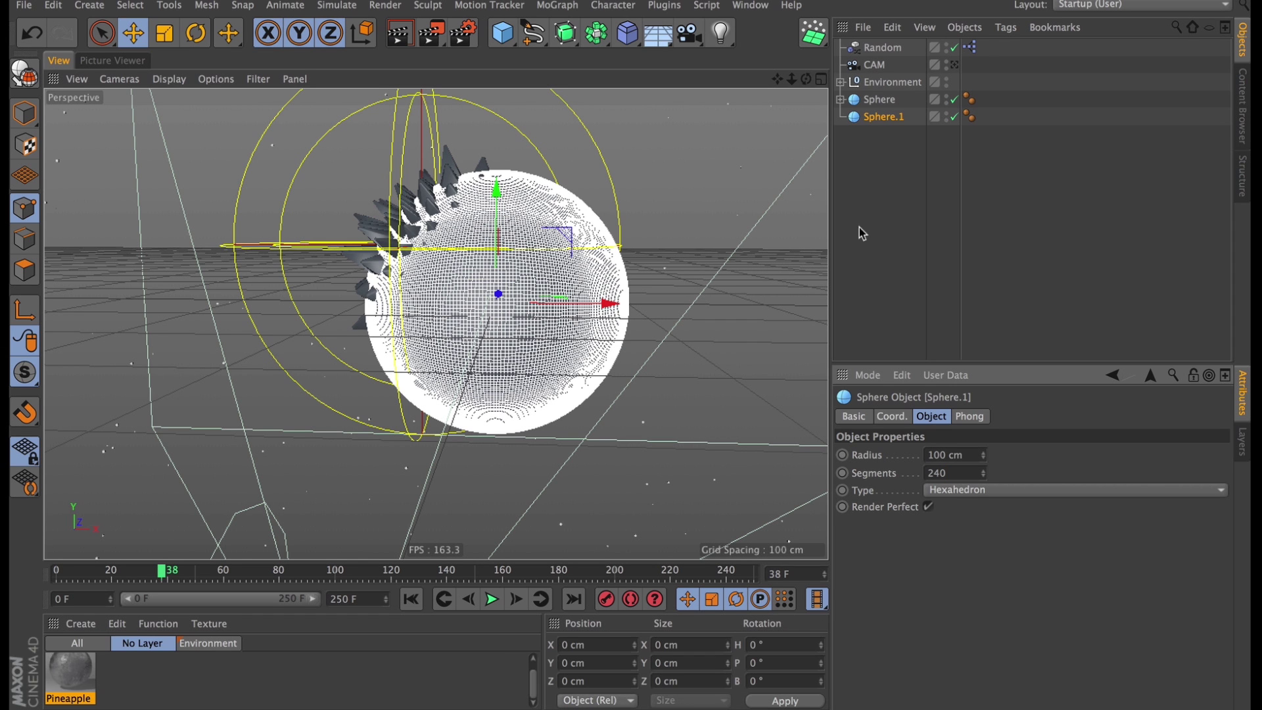
# Step: Add a Mesh deformer as a child of Sphere.1, then expand the original Sphere's hierarchy
pyautogui.click(627, 34)
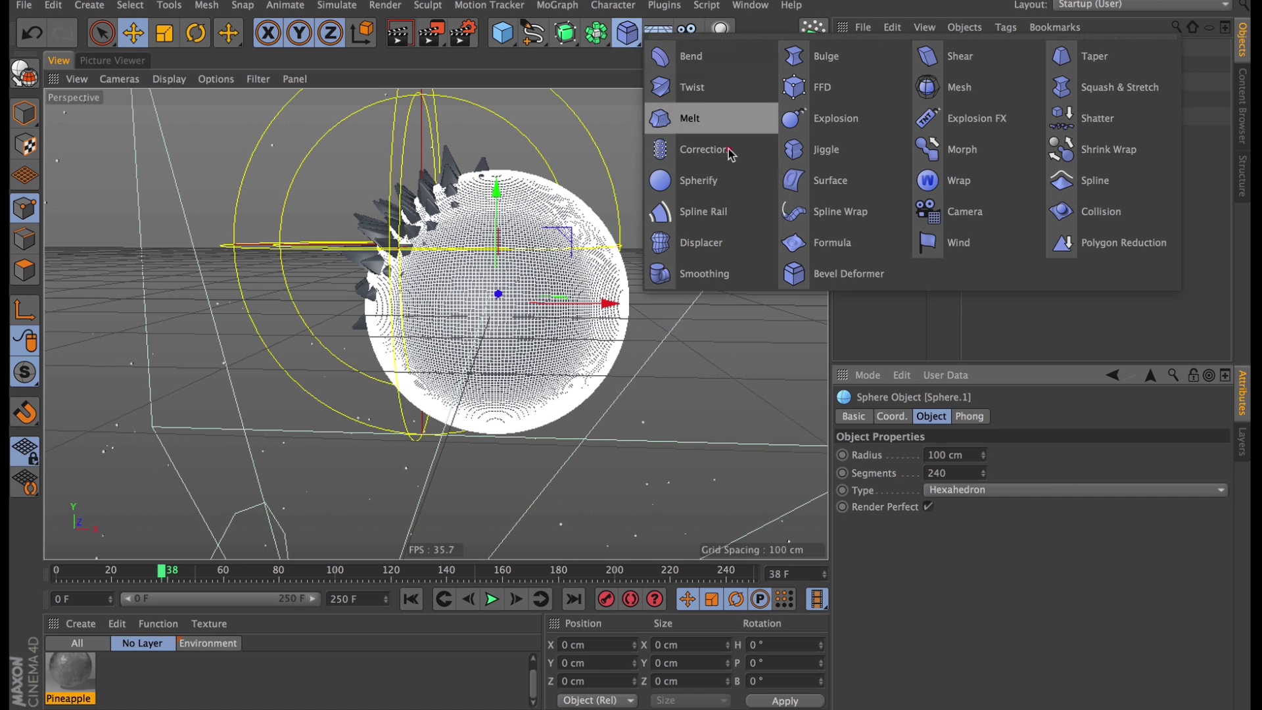
pyautogui.keyDown('shift'); pyautogui.click(960, 92); pyautogui.keyUp('shift')
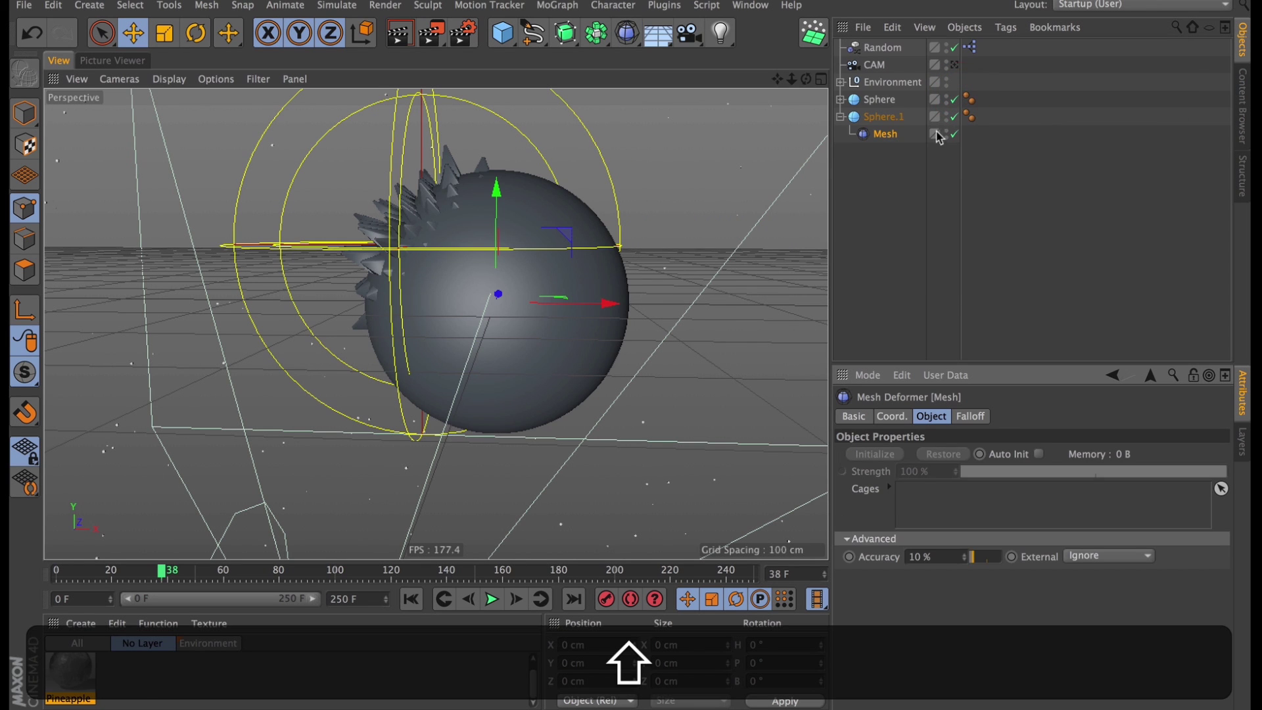
pyautogui.click(874, 102)
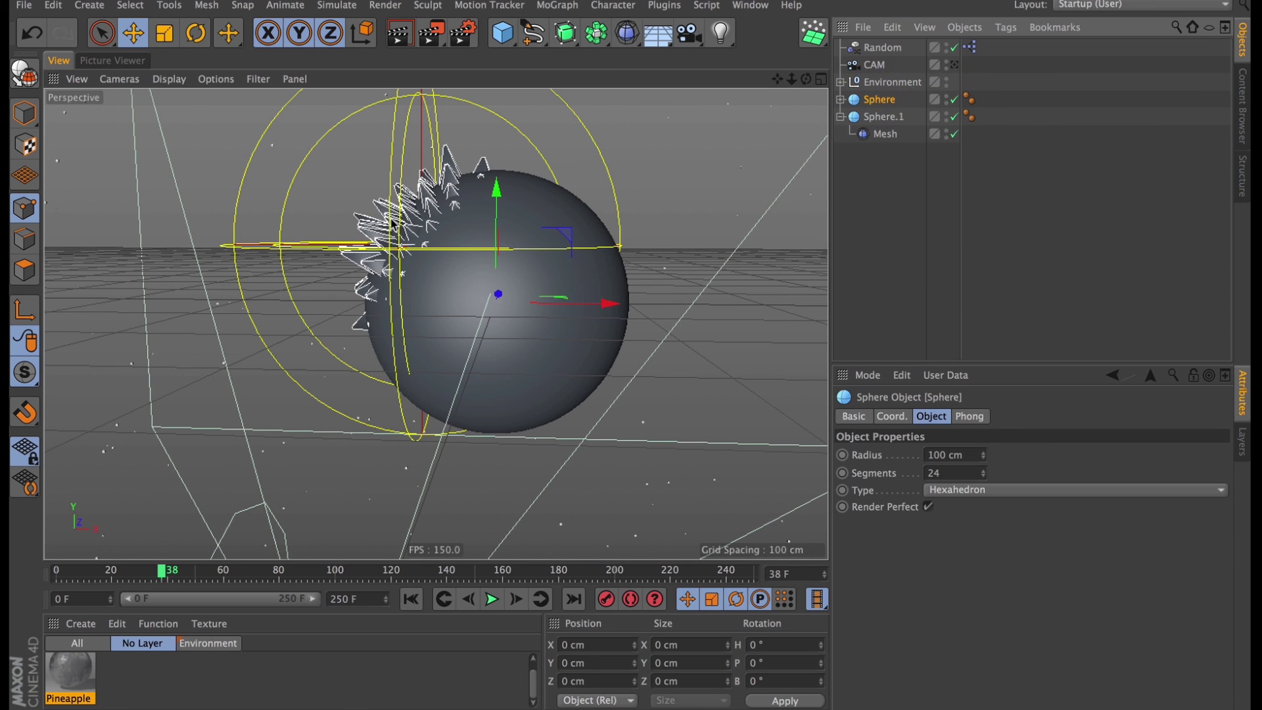
pyautogui.click(898, 136)
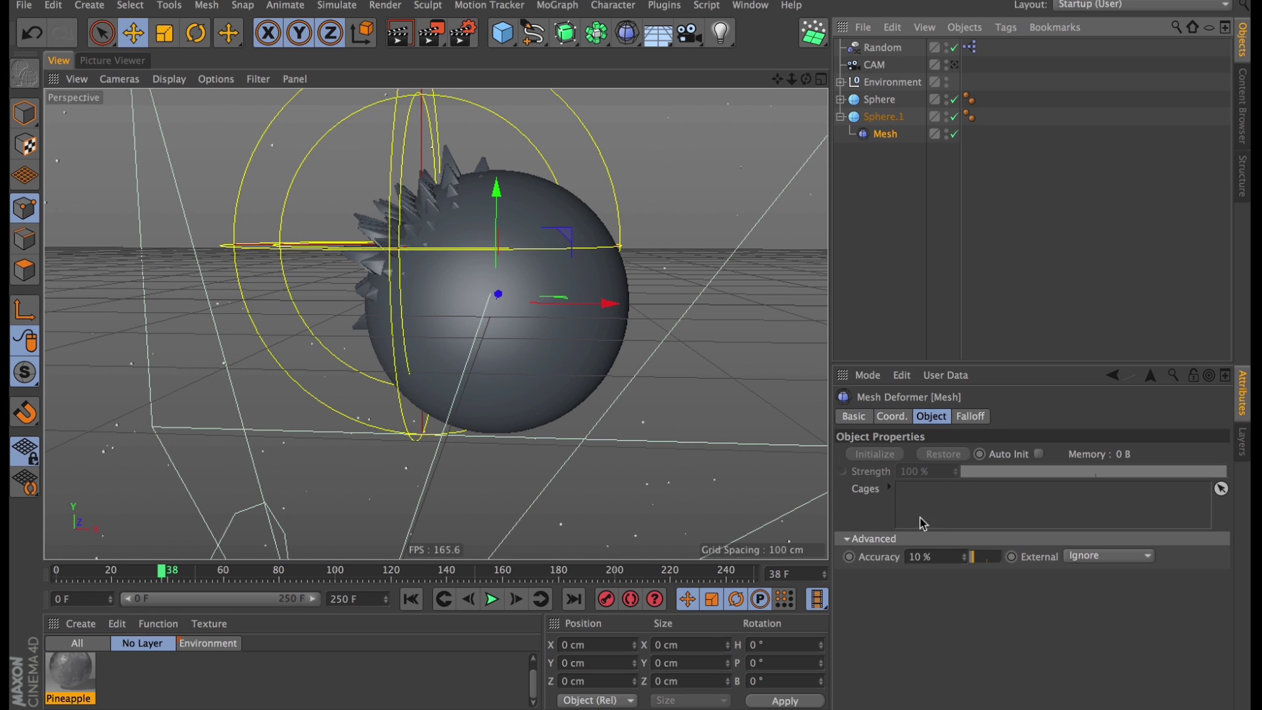
pyautogui.click(884, 119)
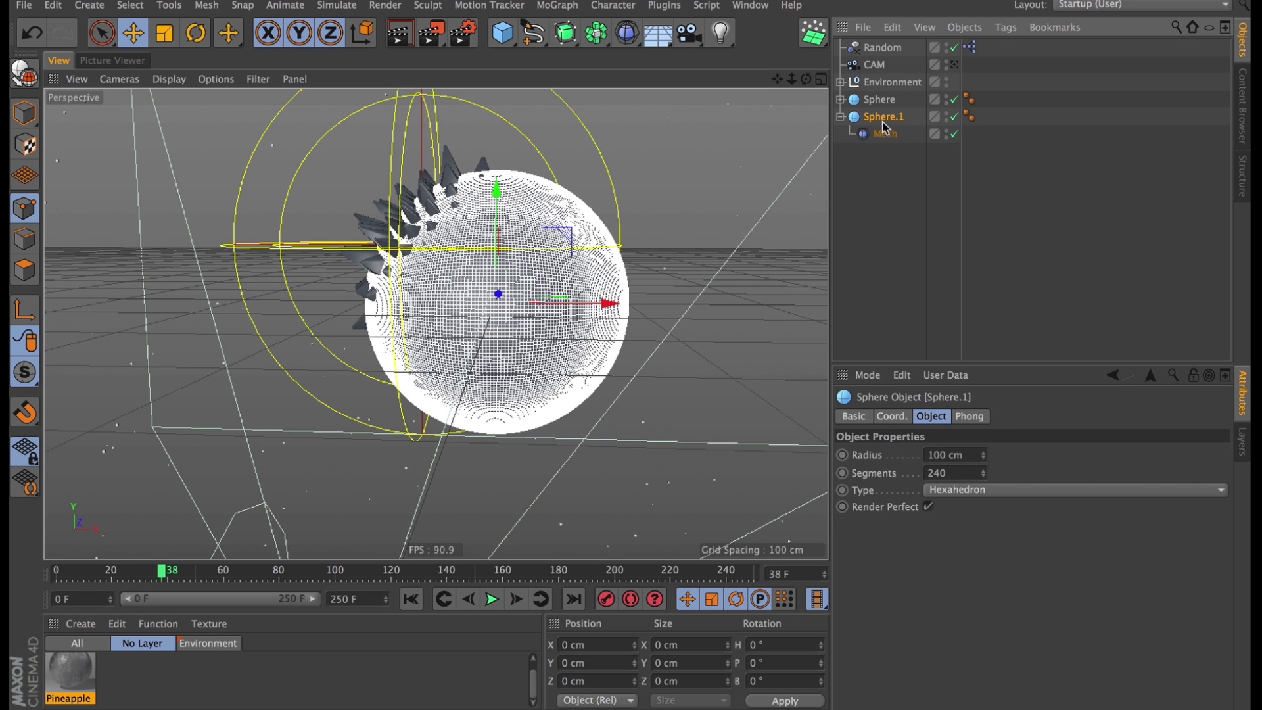
pyautogui.click(839, 100)
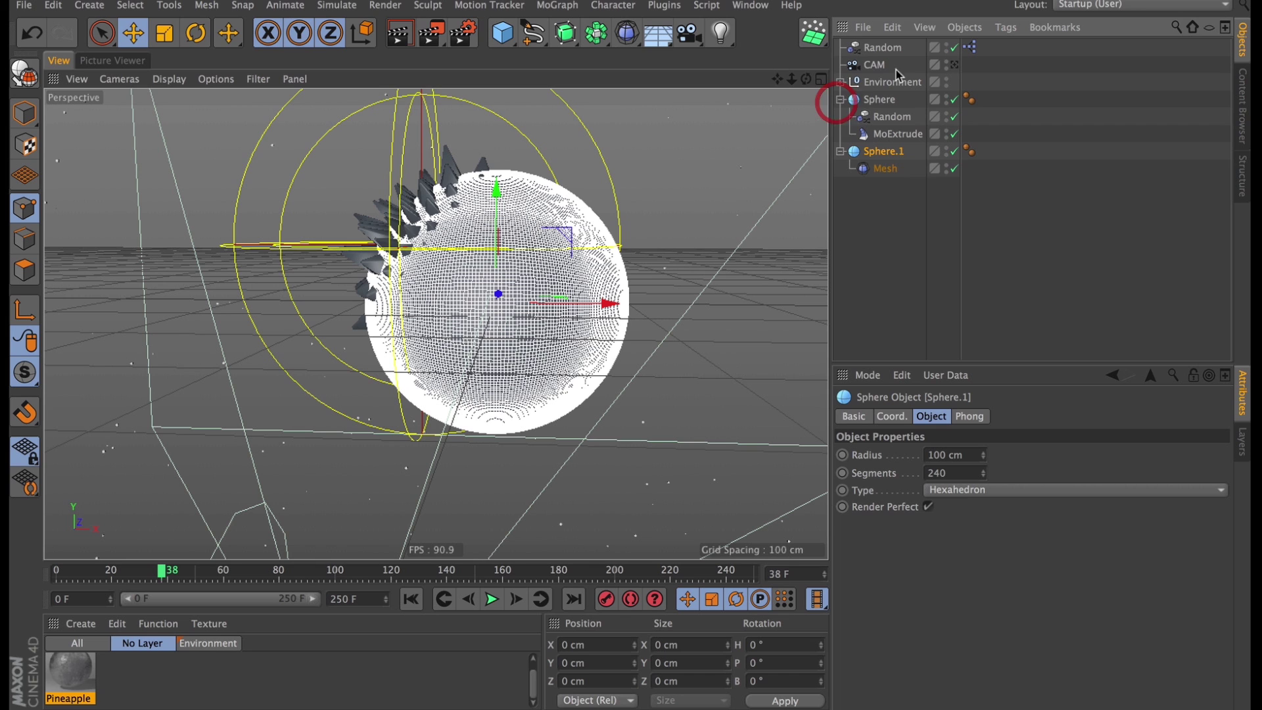
# Step: Disable the Random effector under Sphere and briefly hide Sphere.1 to compare
pyautogui.click(954, 117)
pyautogui.click(954, 152)
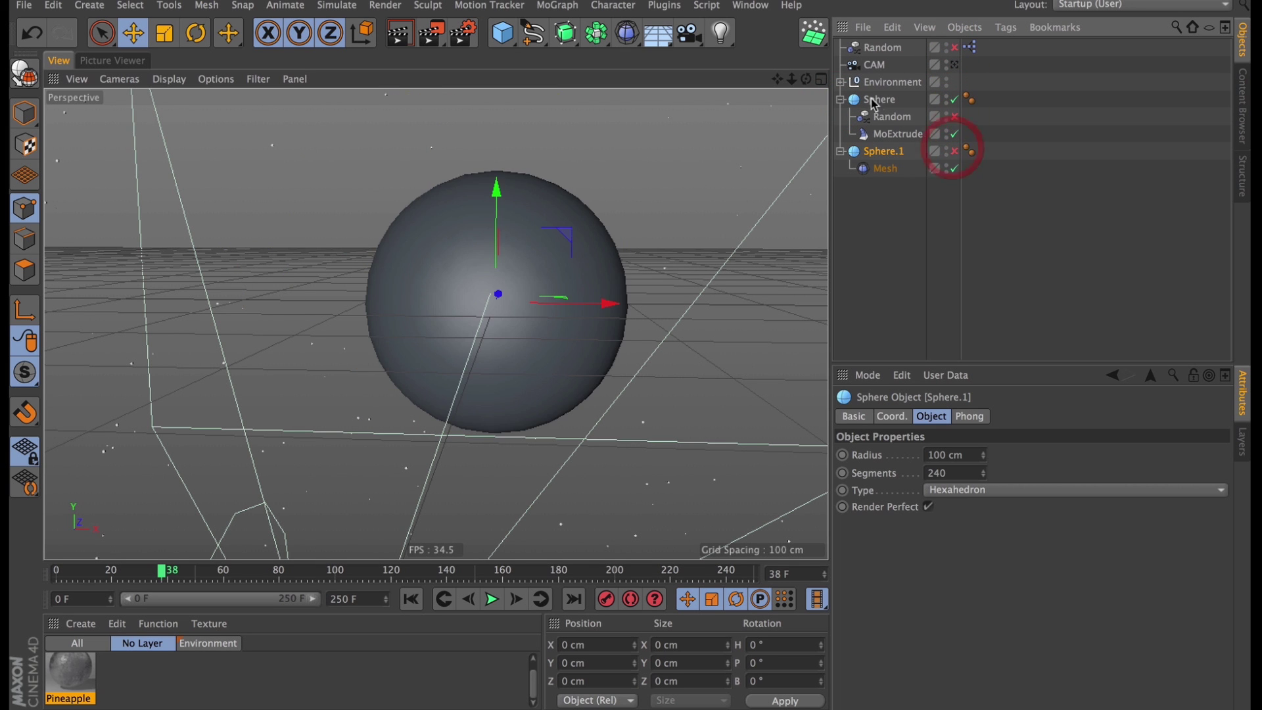
pyautogui.click(879, 99)
pyautogui.click(884, 151)
pyautogui.click(954, 151)
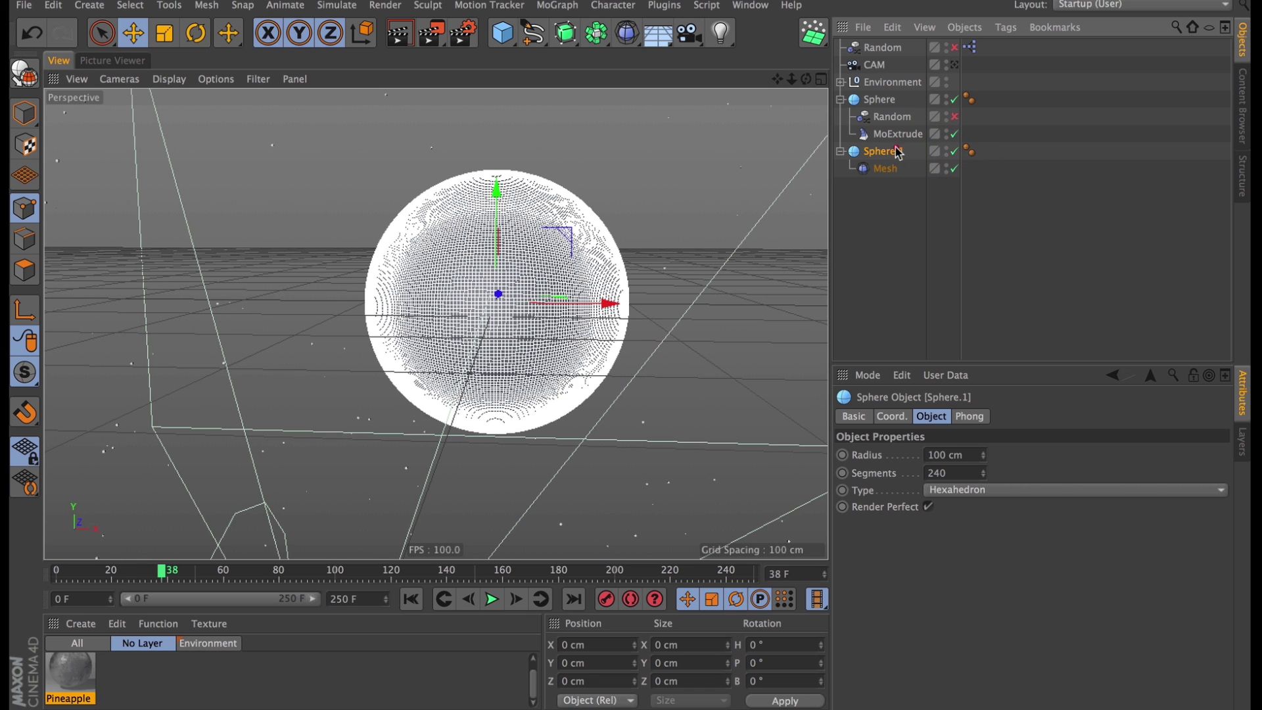
pyautogui.click(881, 176)
pyautogui.click(882, 172)
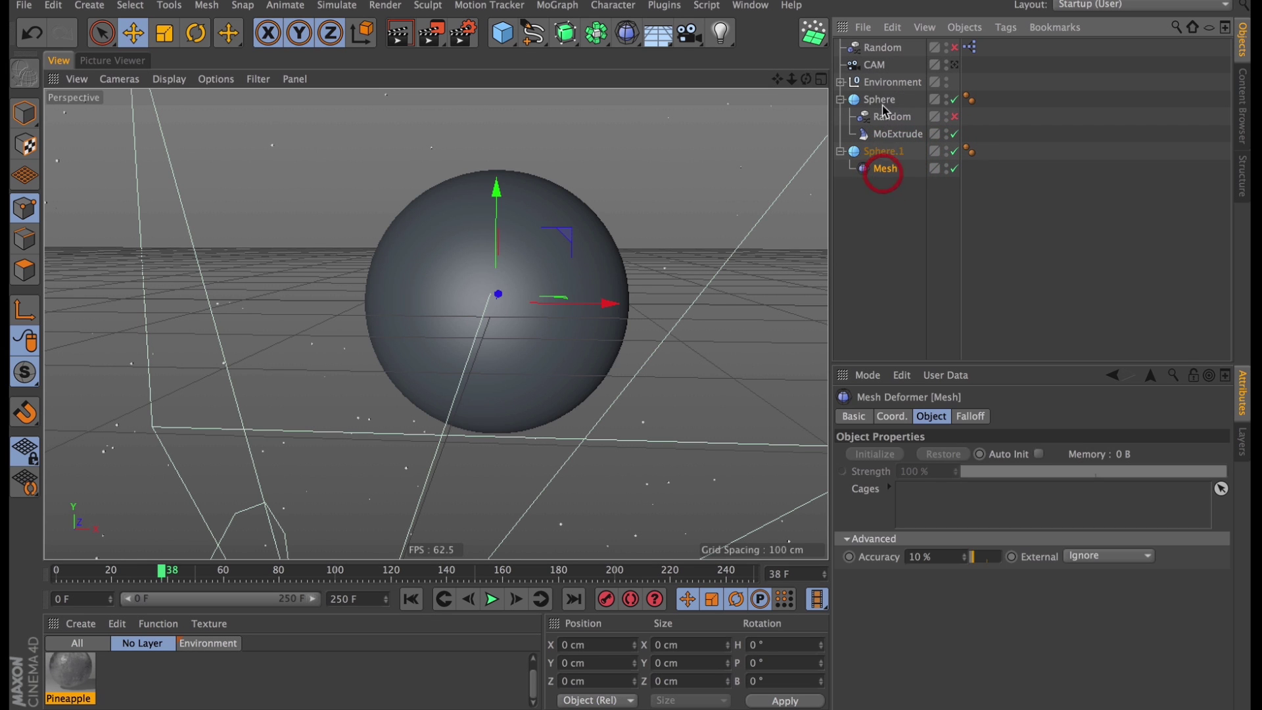
# Step: Set the low-res Sphere as the Mesh deformer's cage, initialize it, and re-enable Sphere's Random
pyautogui.moveTo(976, 513); pyautogui.dragTo(974, 514)
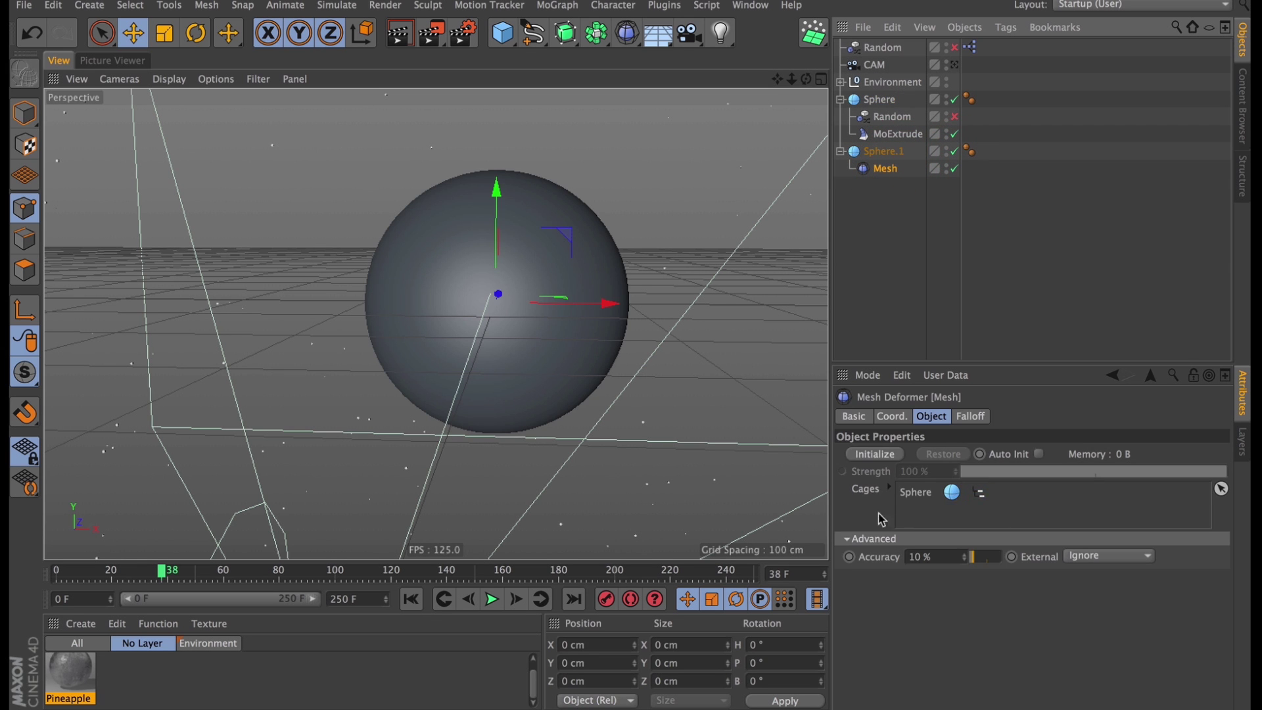
pyautogui.click(870, 460)
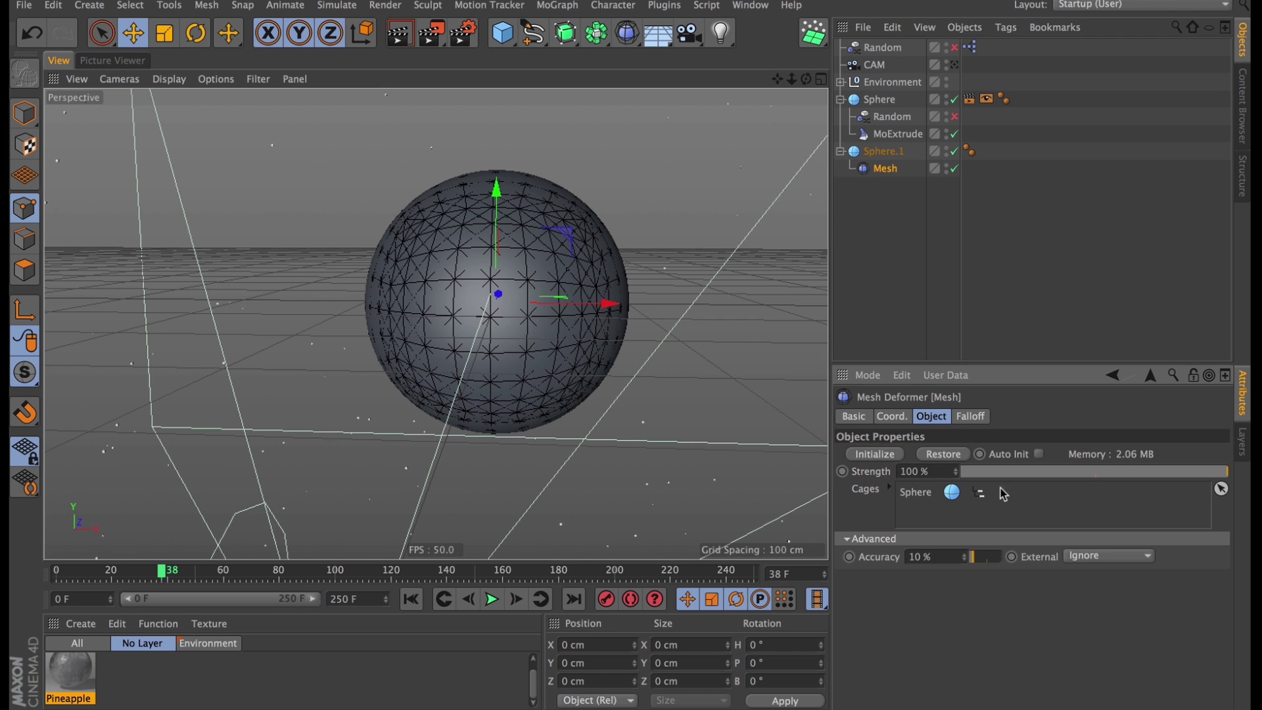
pyautogui.click(894, 117)
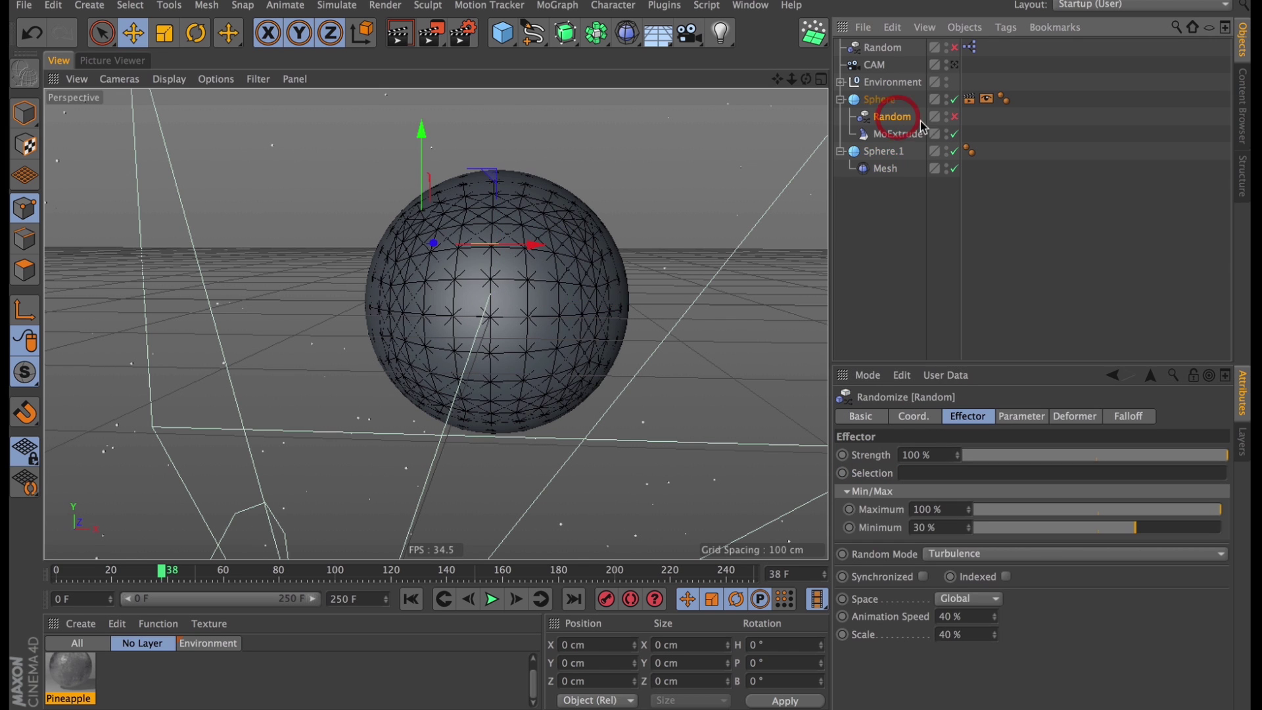
pyautogui.click(956, 116)
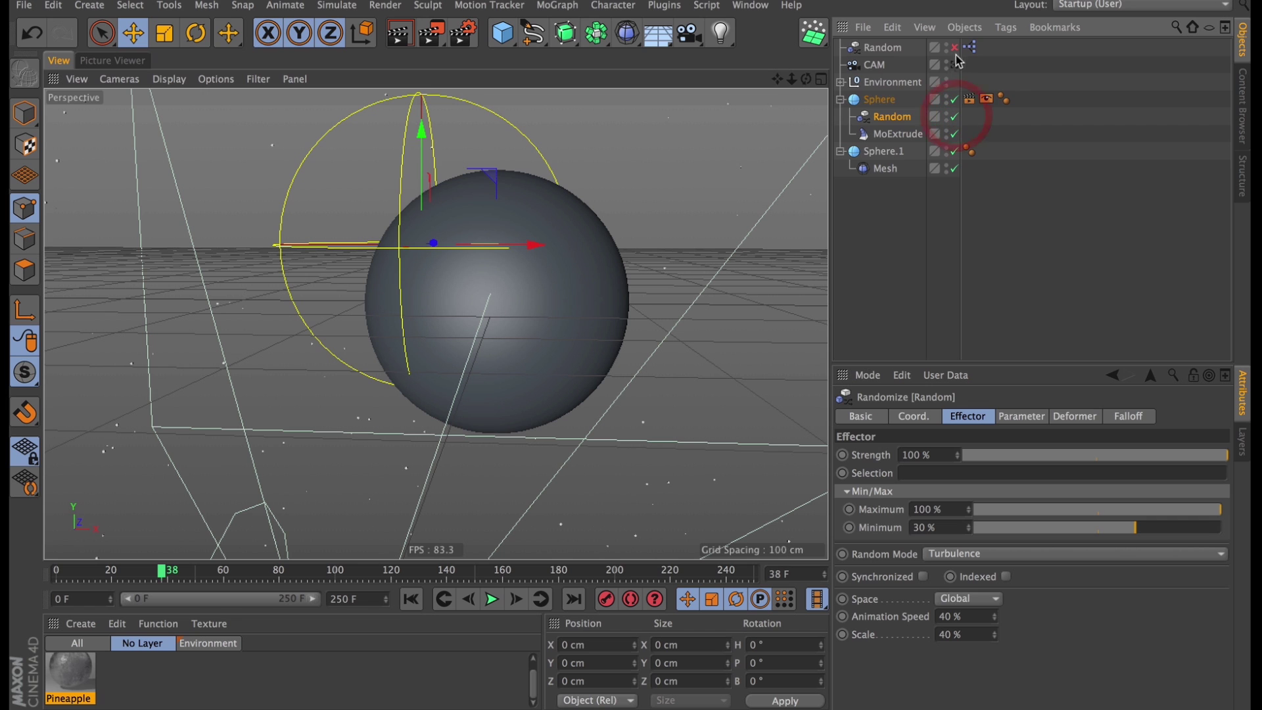
# Step: Enable the top Random effector, then inspect Sphere, Sphere.1, Random and MoExtrude settings
pyautogui.click(954, 48)
pyautogui.click(879, 99)
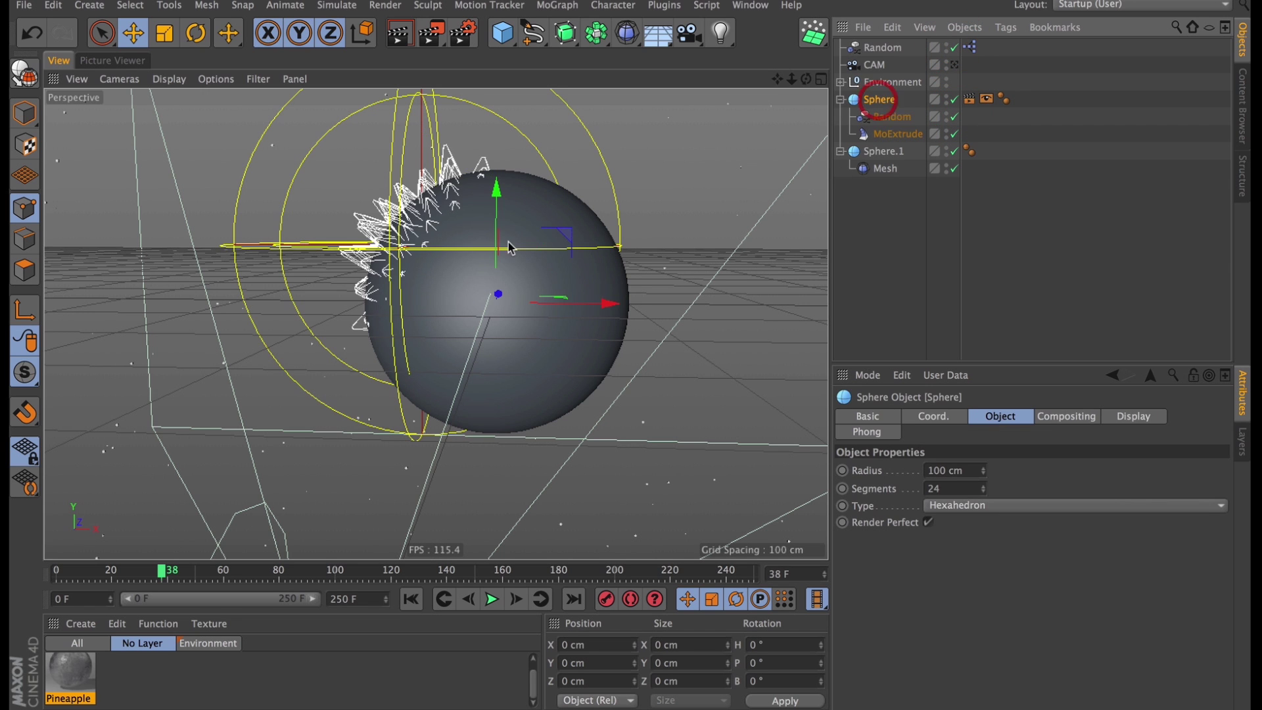
pyautogui.click(887, 152)
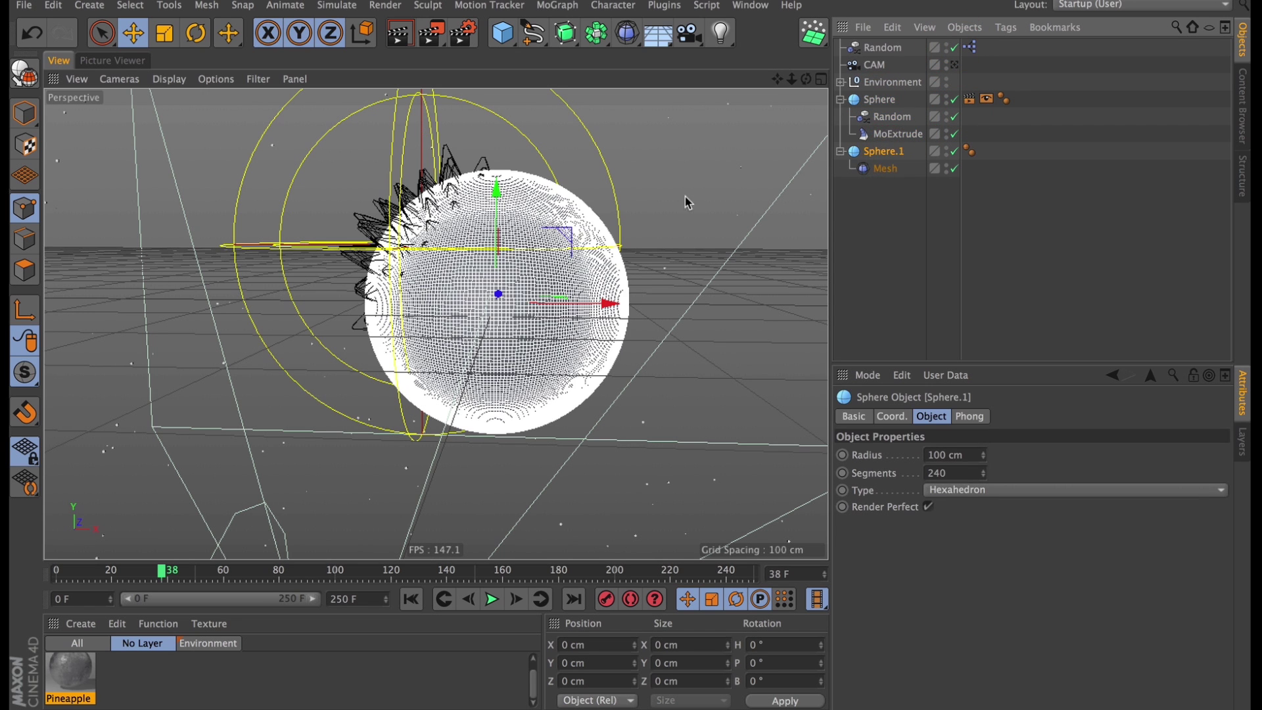
pyautogui.click(889, 117)
pyautogui.click(893, 133)
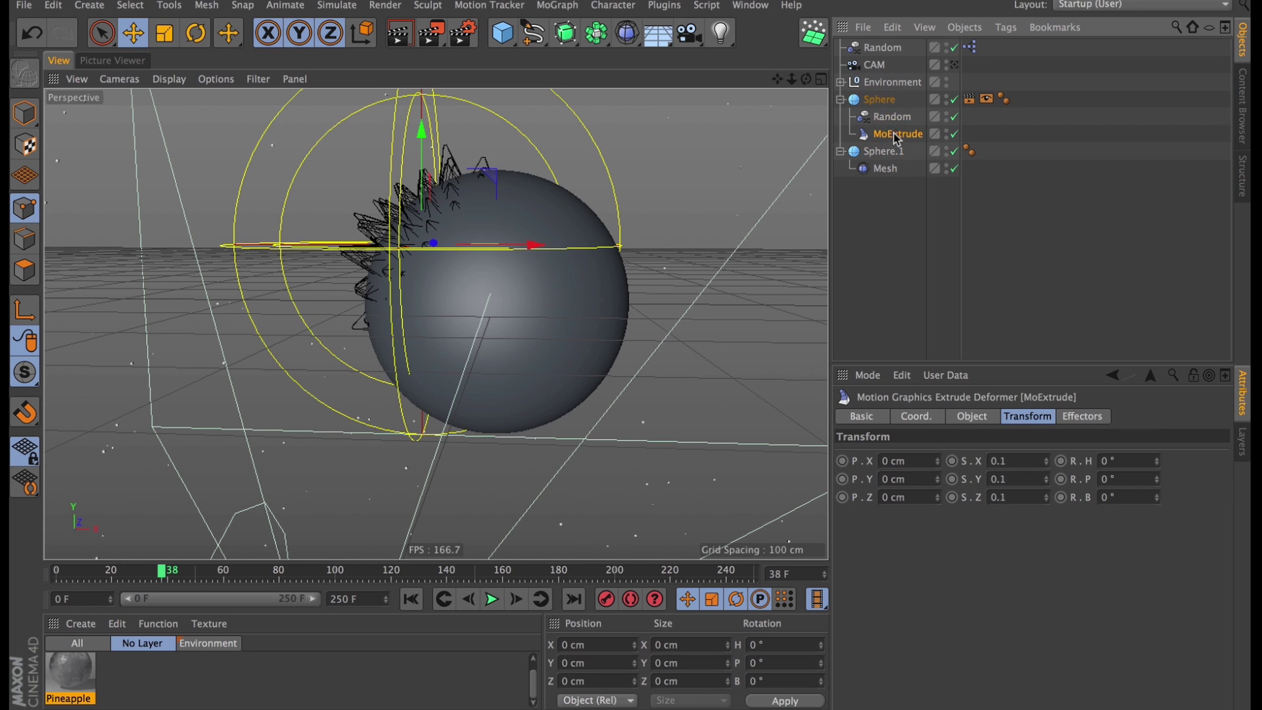
pyautogui.click(882, 102)
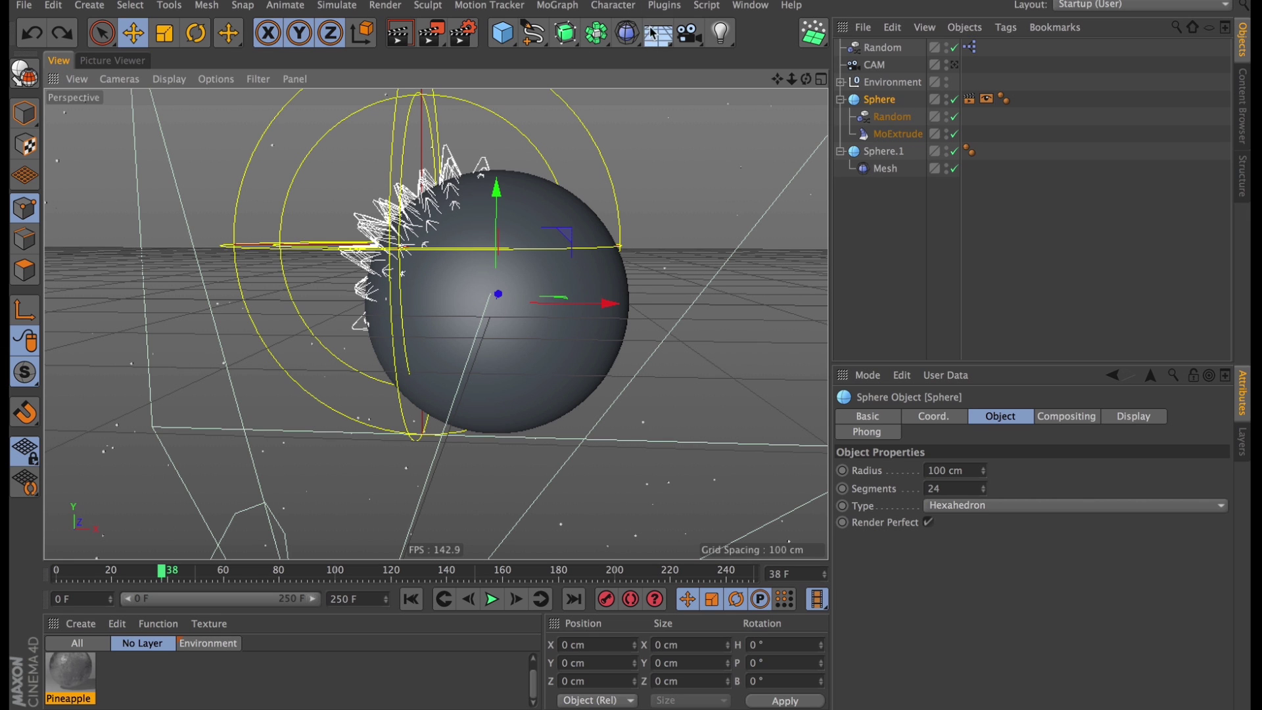
pyautogui.click(596, 33)
# Step: Wrap Sphere in a Connect object with Weld off and make Connect the Mesh deformer's only cage
pyautogui.keyDown('alt'); pyautogui.click(795, 92); pyautogui.keyUp('alt')
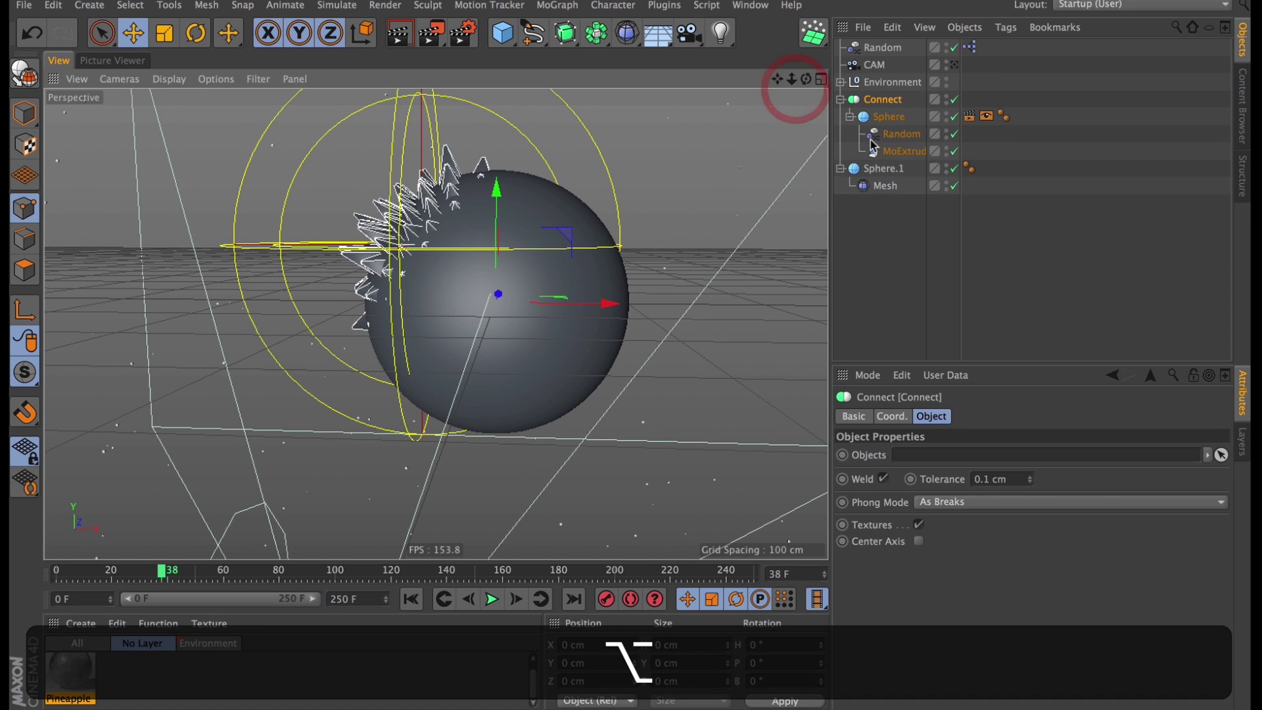
pyautogui.click(883, 479)
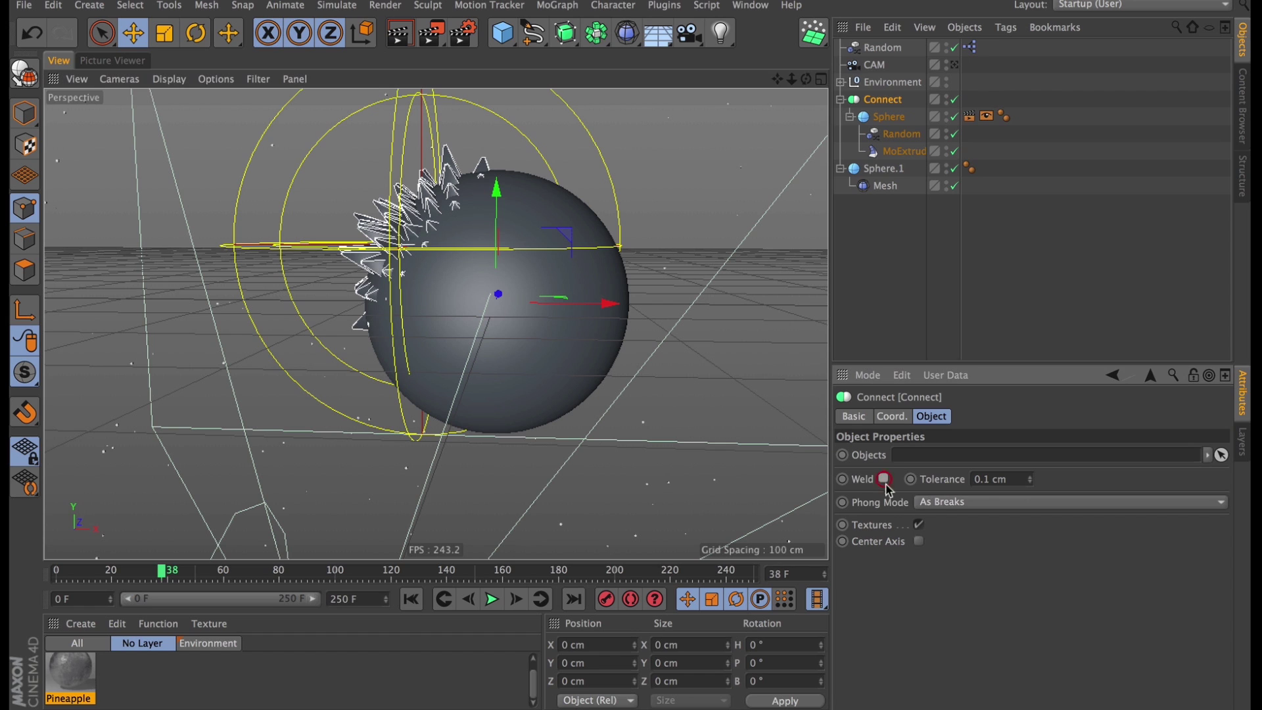
pyautogui.click(886, 186)
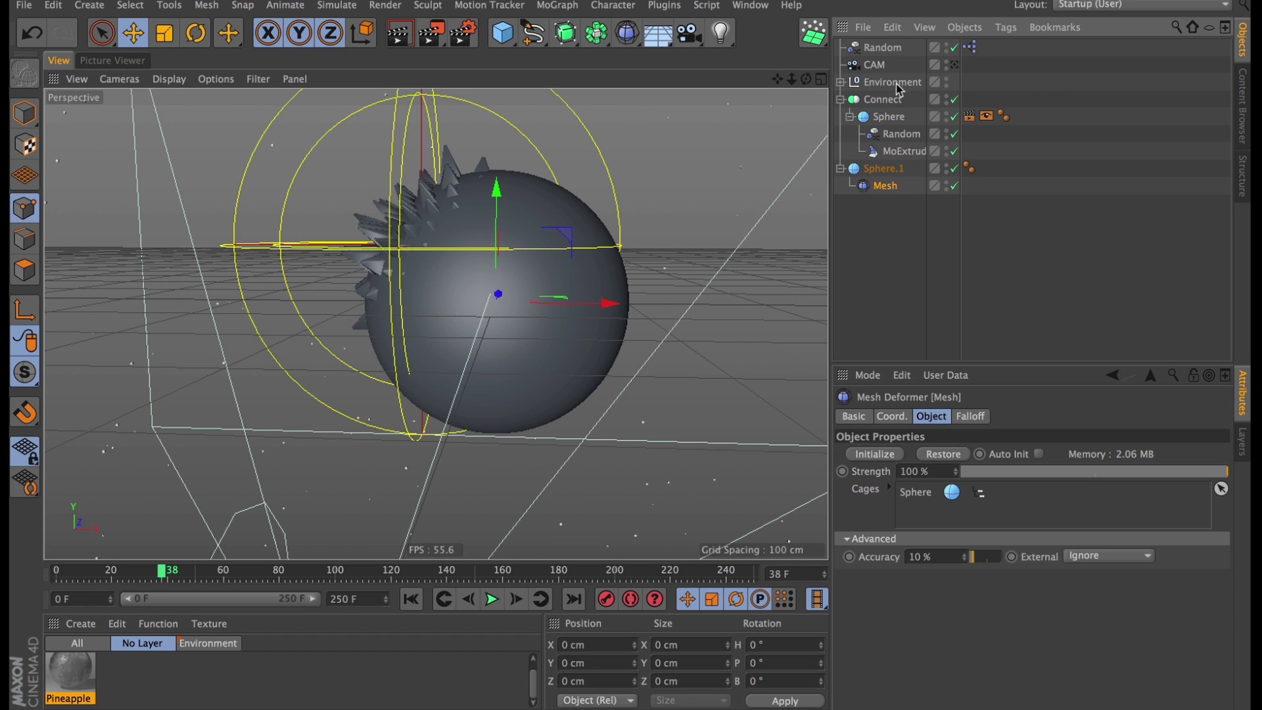
pyautogui.moveTo(928, 508); pyautogui.dragTo(926, 510)
pyautogui.click(925, 493)
pyautogui.press('BackSpace')
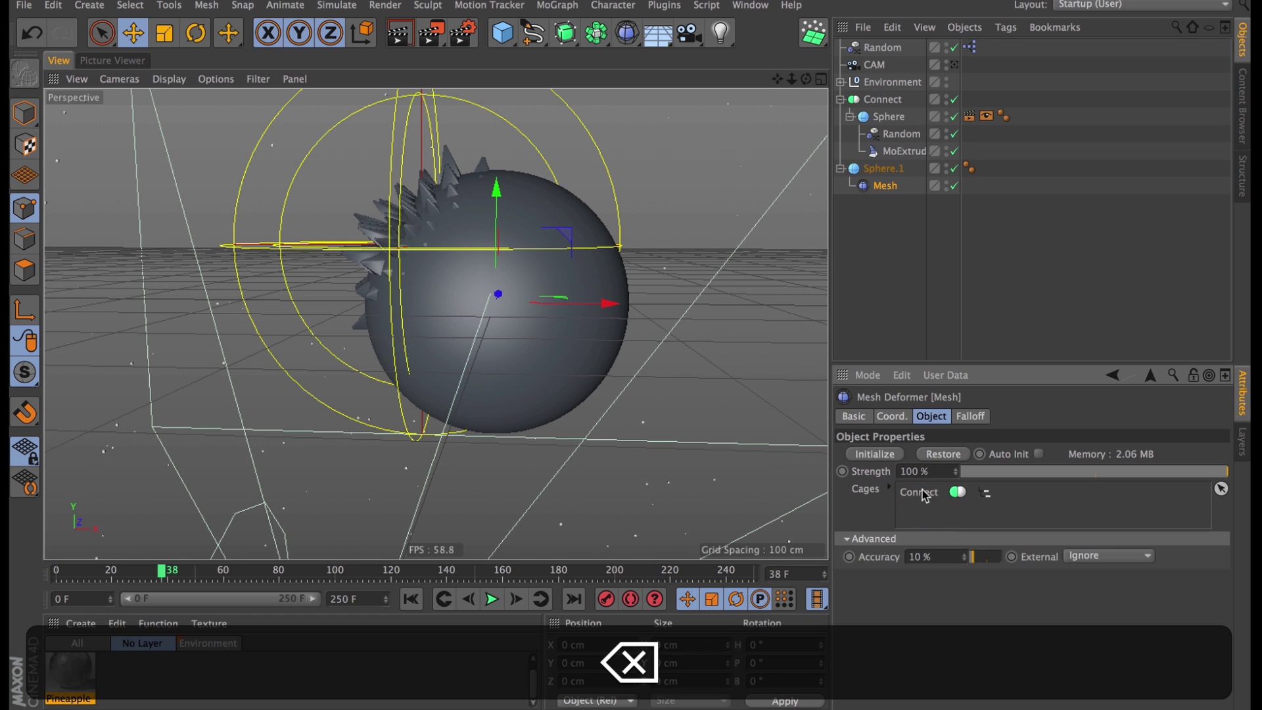
# Step: Disable both Random effectors, re-initialize the Mesh deformer, then re-enable Sphere's Random
pyautogui.click(954, 134)
pyautogui.click(954, 48)
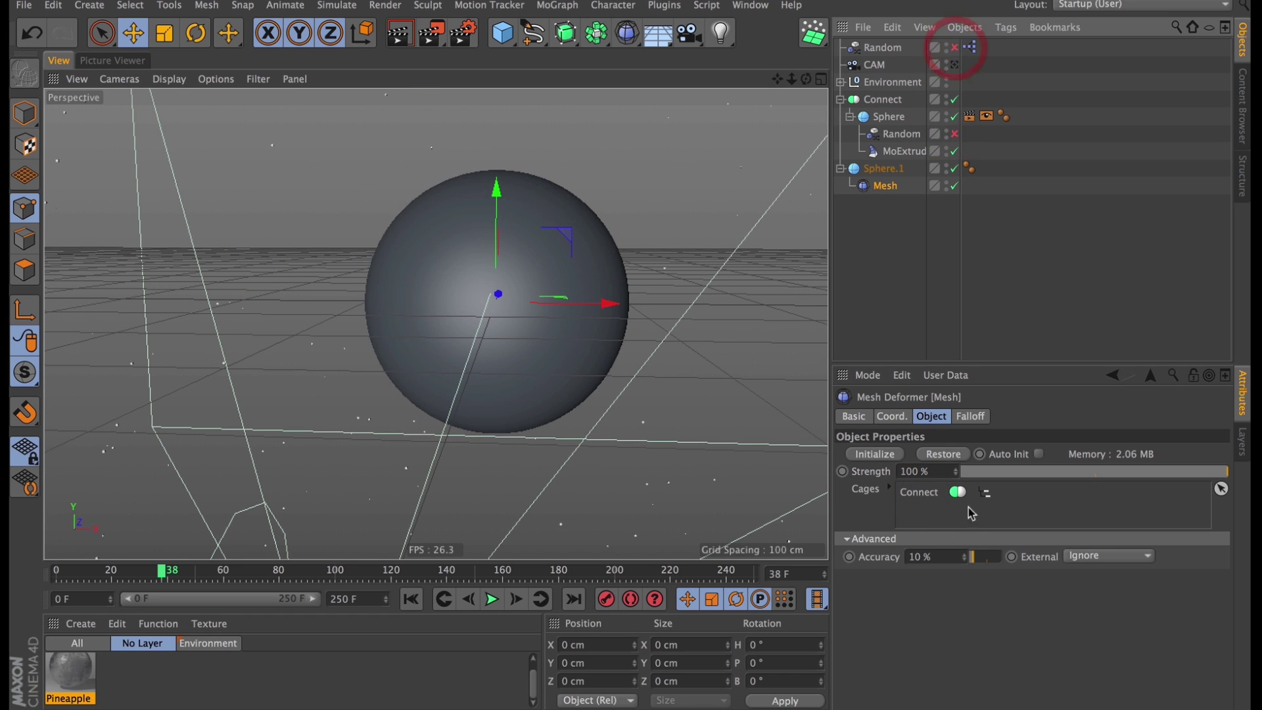
pyautogui.click(875, 458)
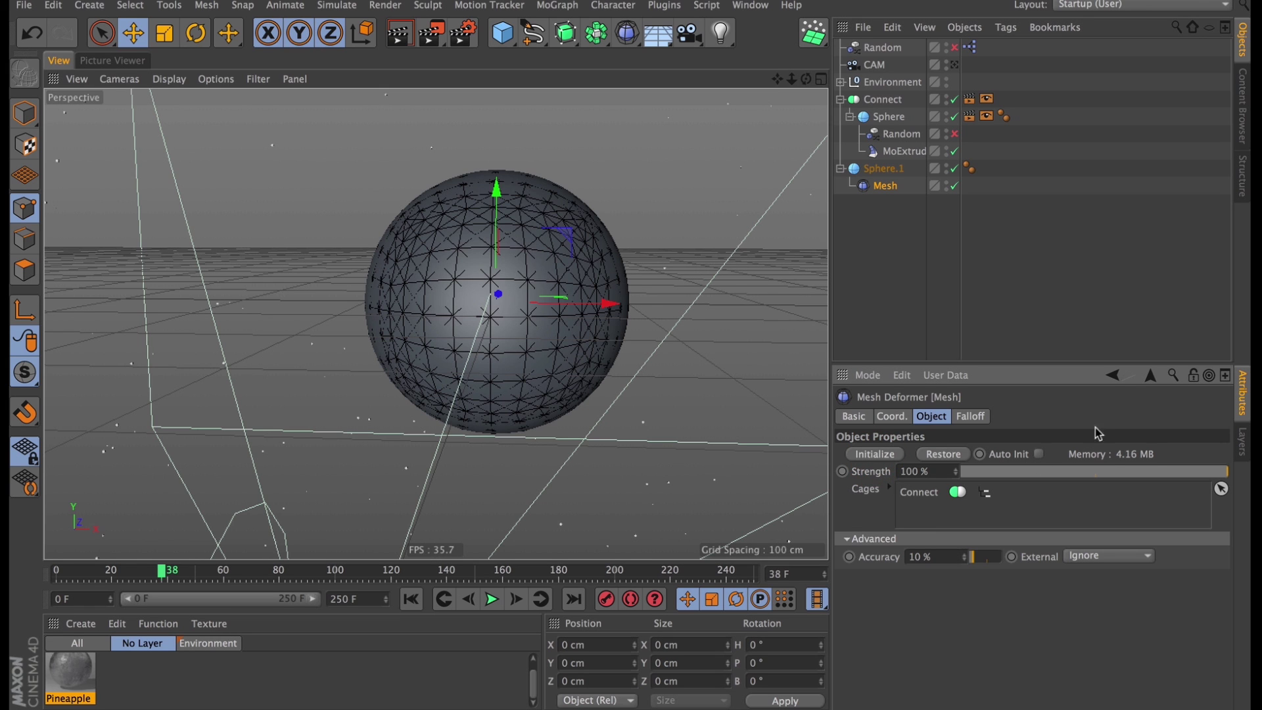
pyautogui.click(954, 134)
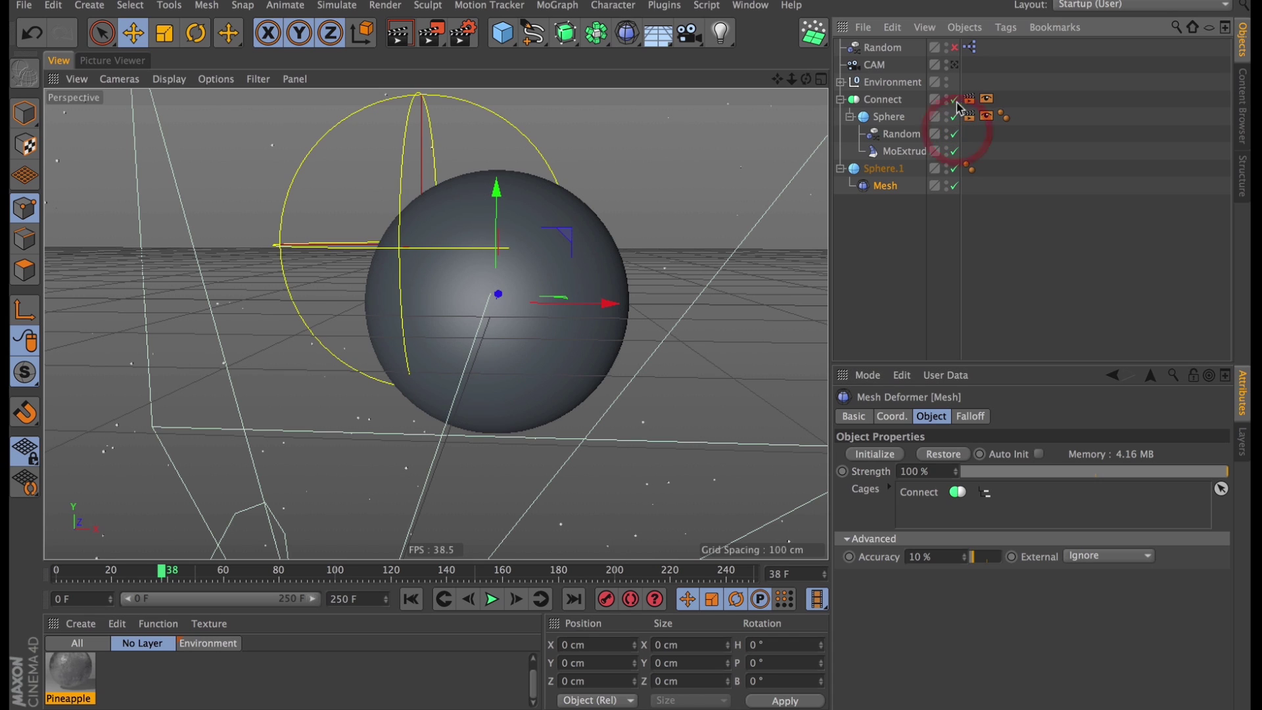
# Step: Re-enable the top Random effector and set the Mesh deformer's External mode to Surface
pyautogui.click(952, 48)
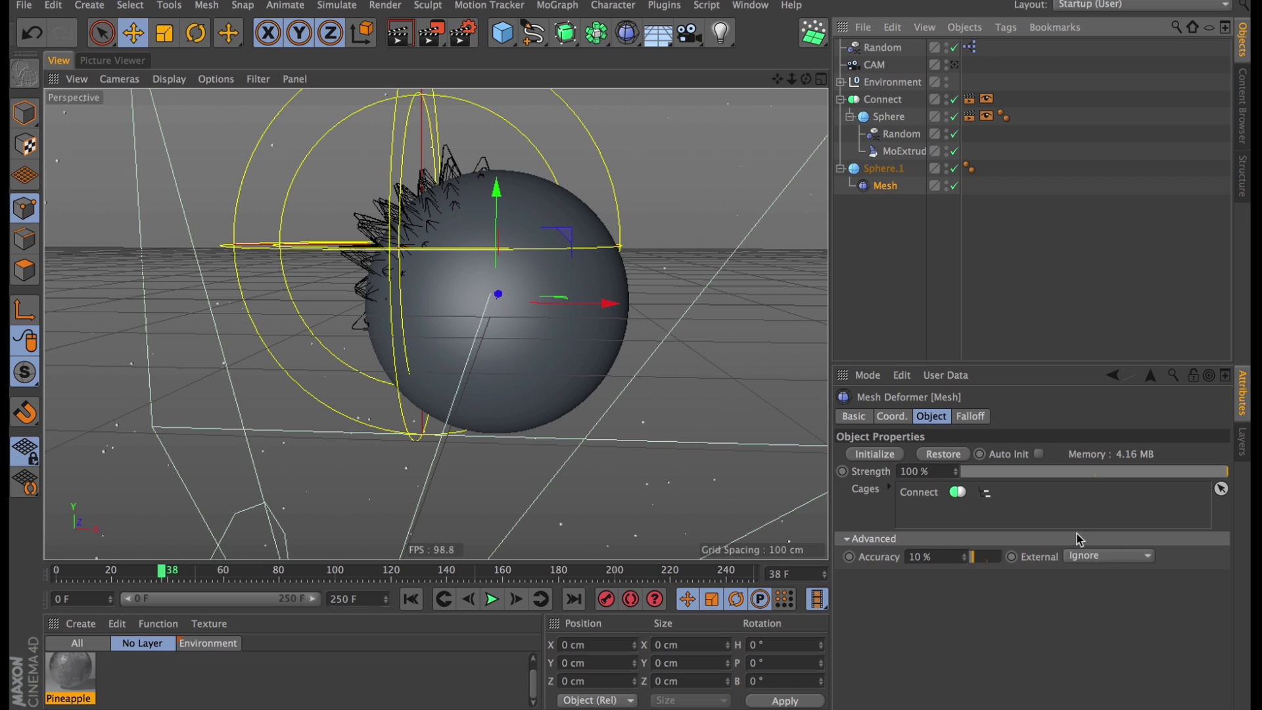
pyautogui.click(883, 100)
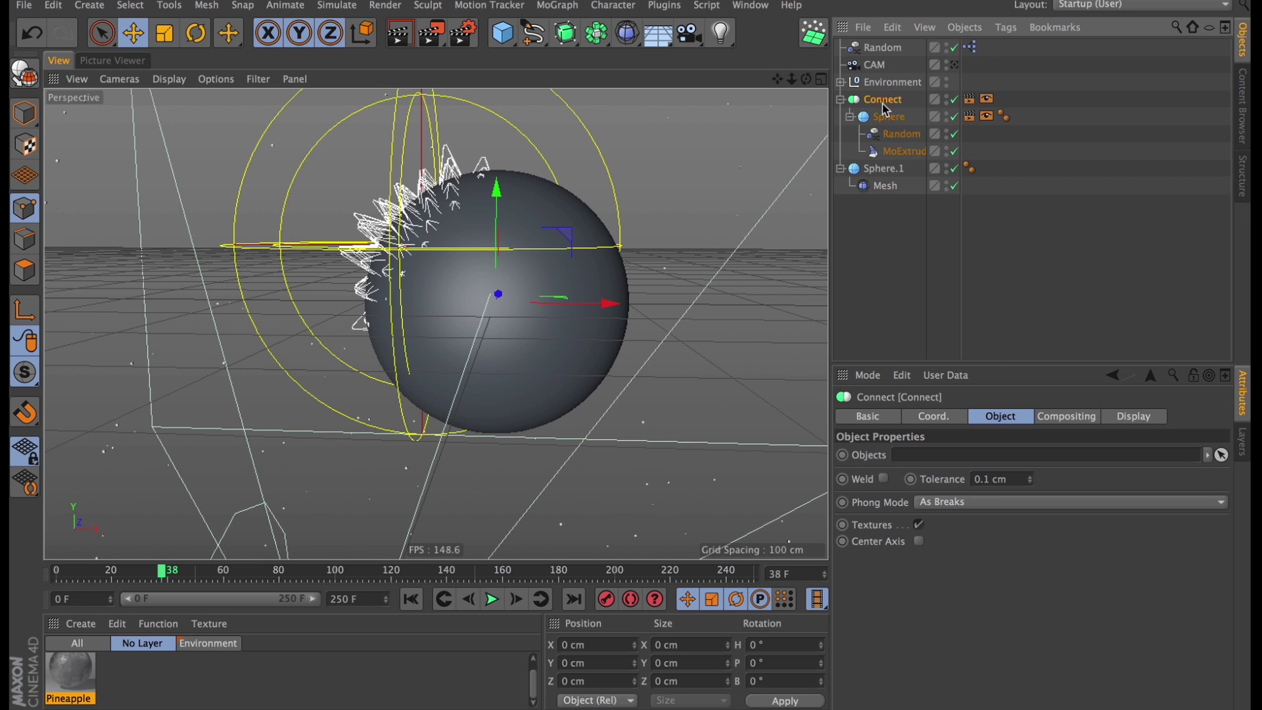
pyautogui.click(885, 186)
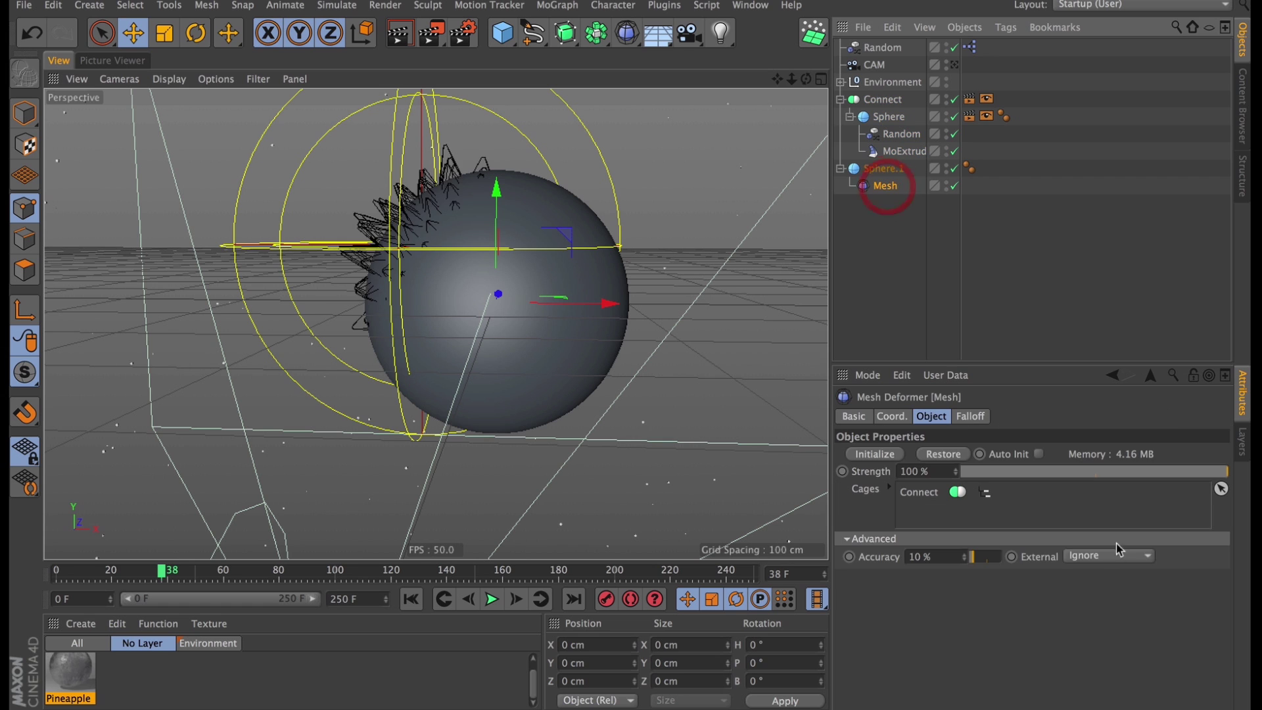
pyautogui.click(1108, 555)
pyautogui.click(1104, 591)
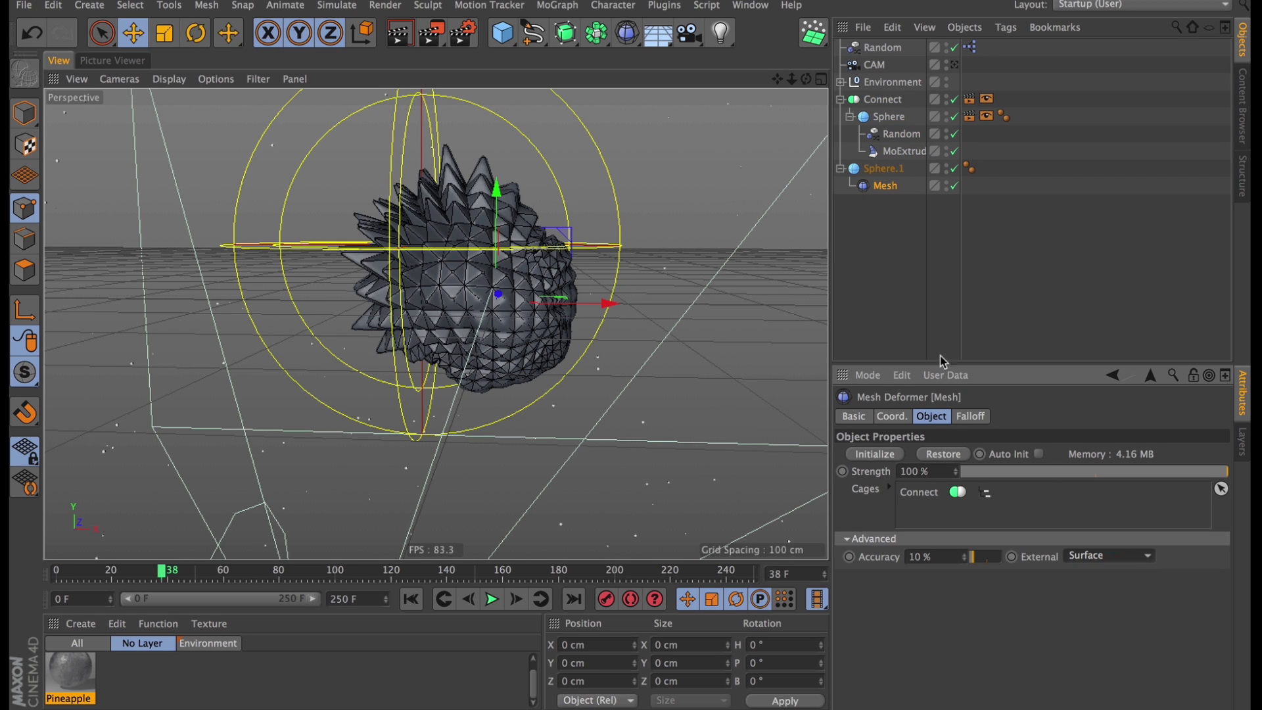
# Step: Hide the Connect cage, move the top Random falloff off the blob, and preview playback
pyautogui.click(913, 272)
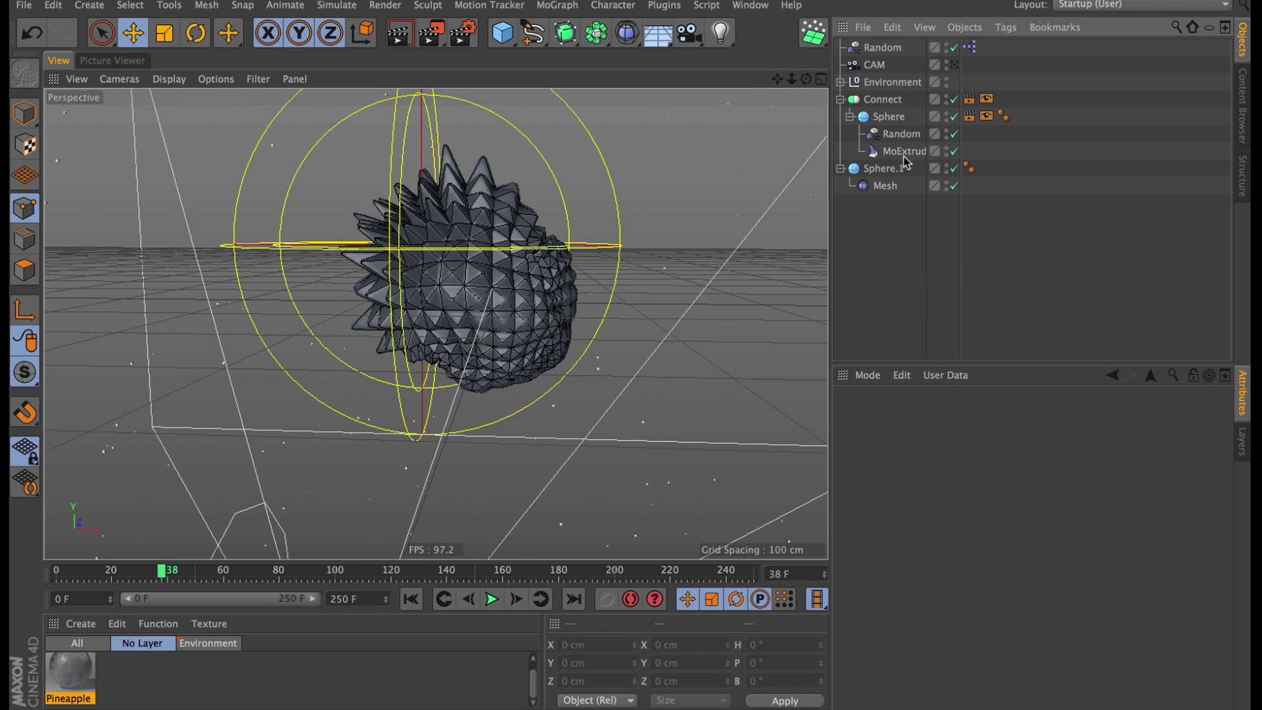
pyautogui.click(947, 99)
pyautogui.click(879, 47)
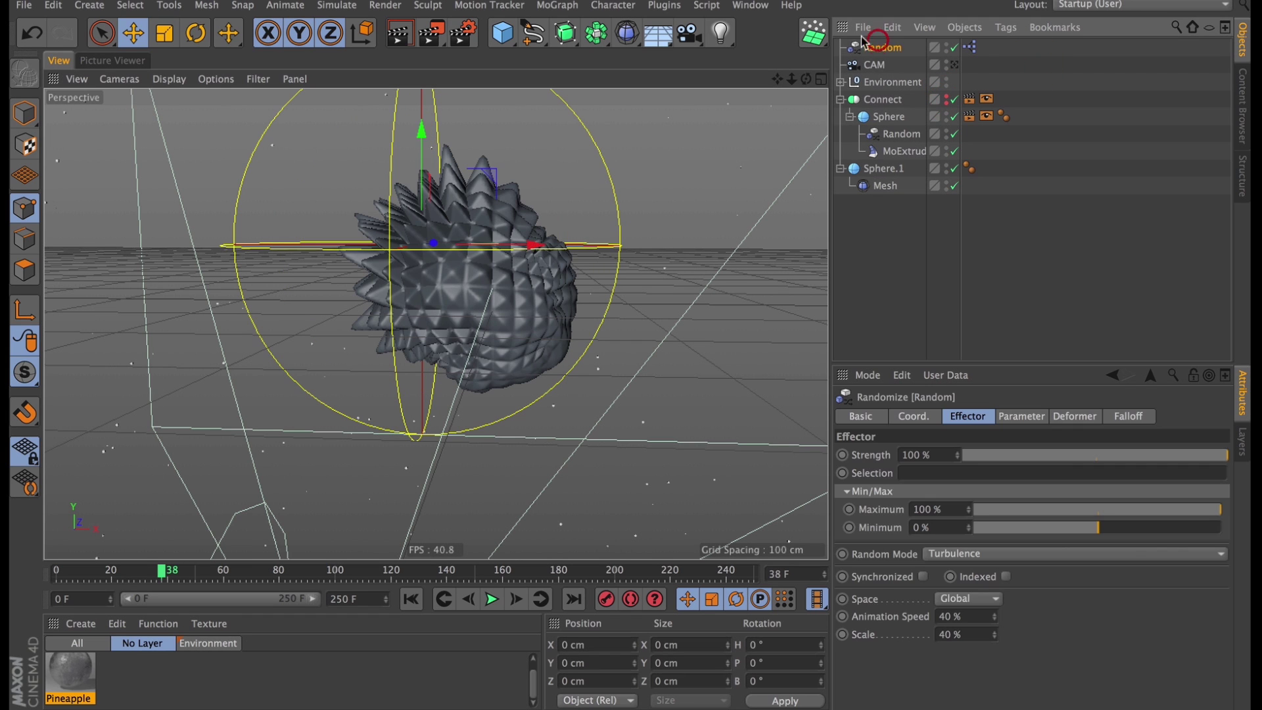
pyautogui.moveTo(470, 213); pyautogui.dragTo(381, 111)
pyautogui.click(493, 601)
pyautogui.click(495, 604)
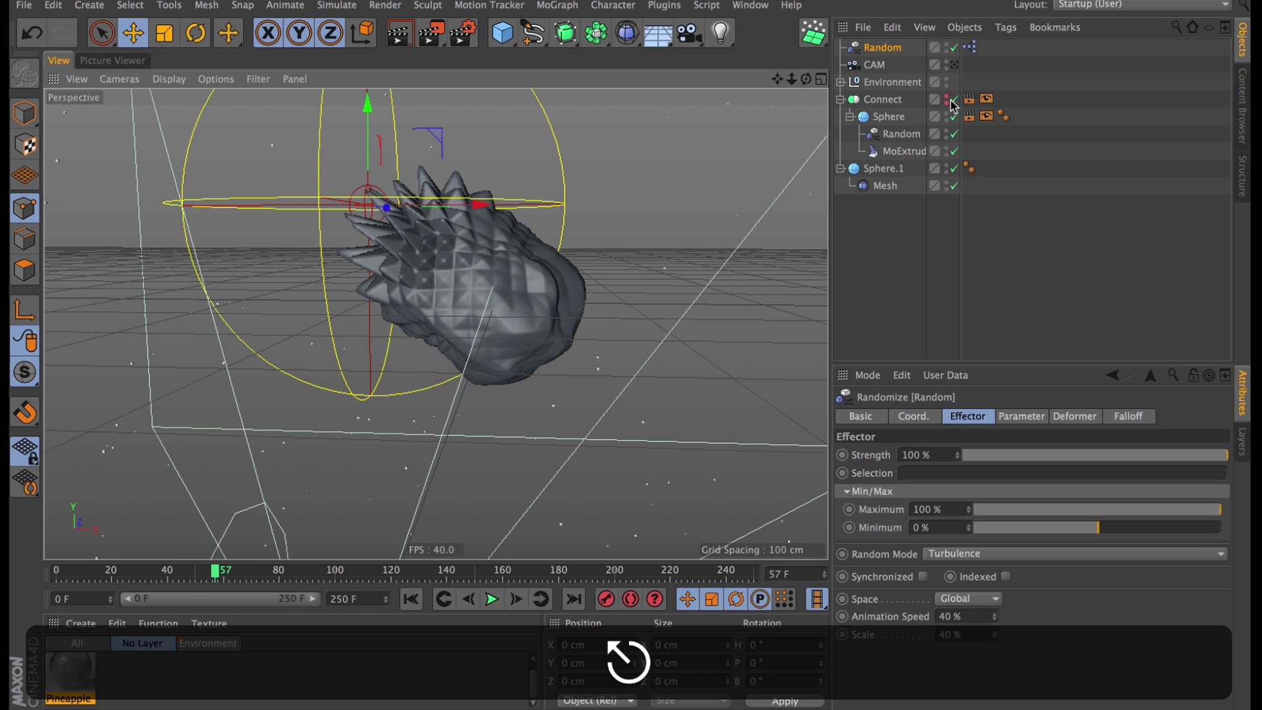
pyautogui.keyDown('alt'); pyautogui.scroll(10, 482, 255); pyautogui.keyUp('alt')
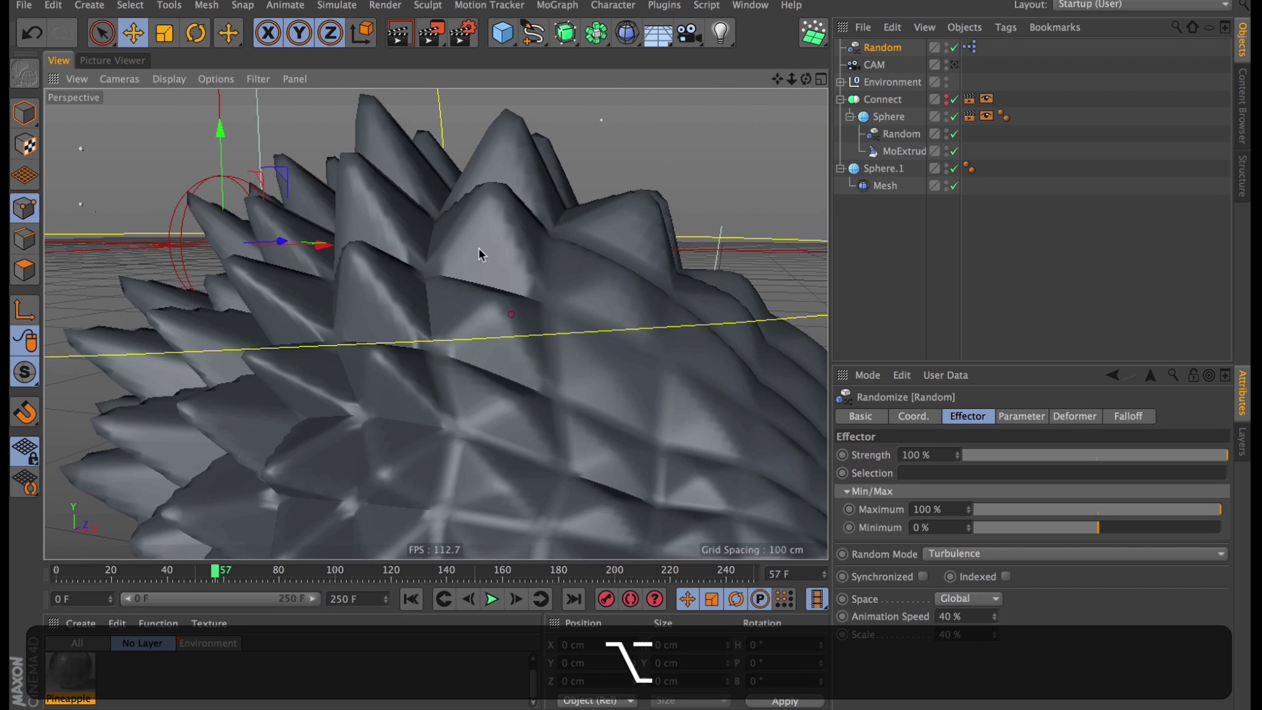
# Step: Place Sphere.1 under a Subdivision Surface (Catmull-Clark, 2 editor, 3 render levels) and inspect it
pyautogui.click(881, 170)
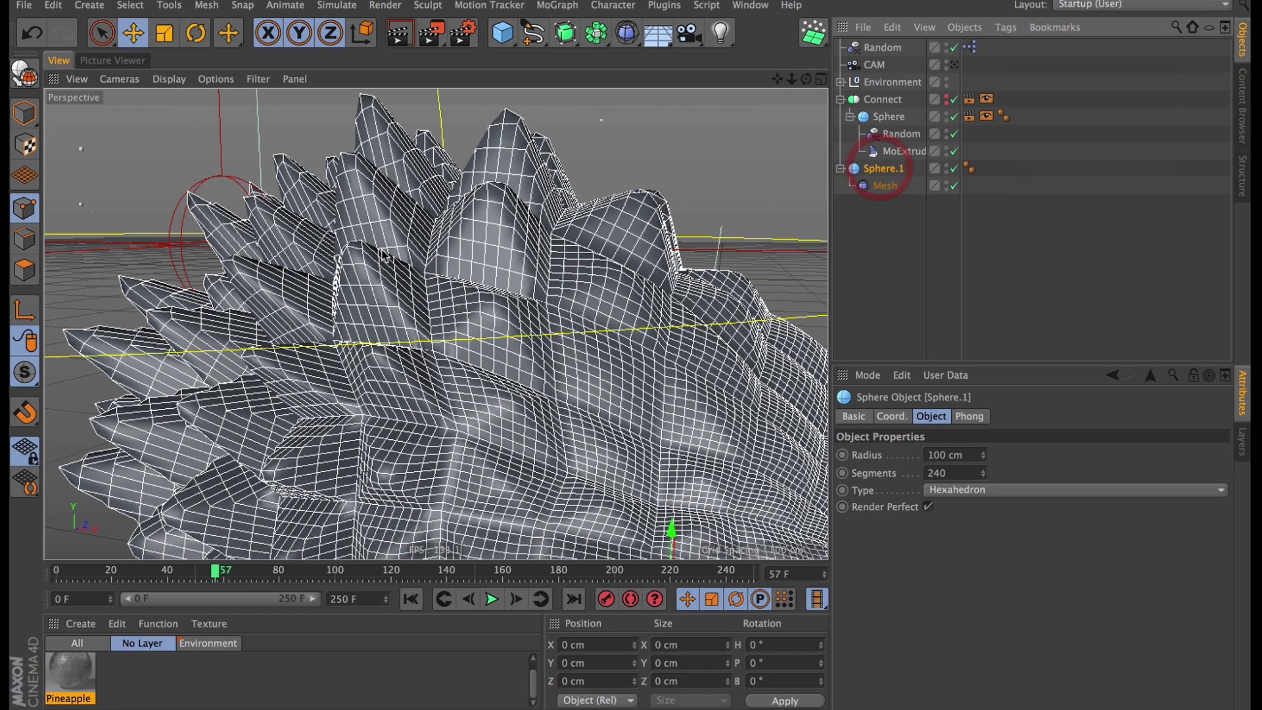
pyautogui.keyDown('alt'); pyautogui.click(565, 32); pyautogui.keyUp('alt')
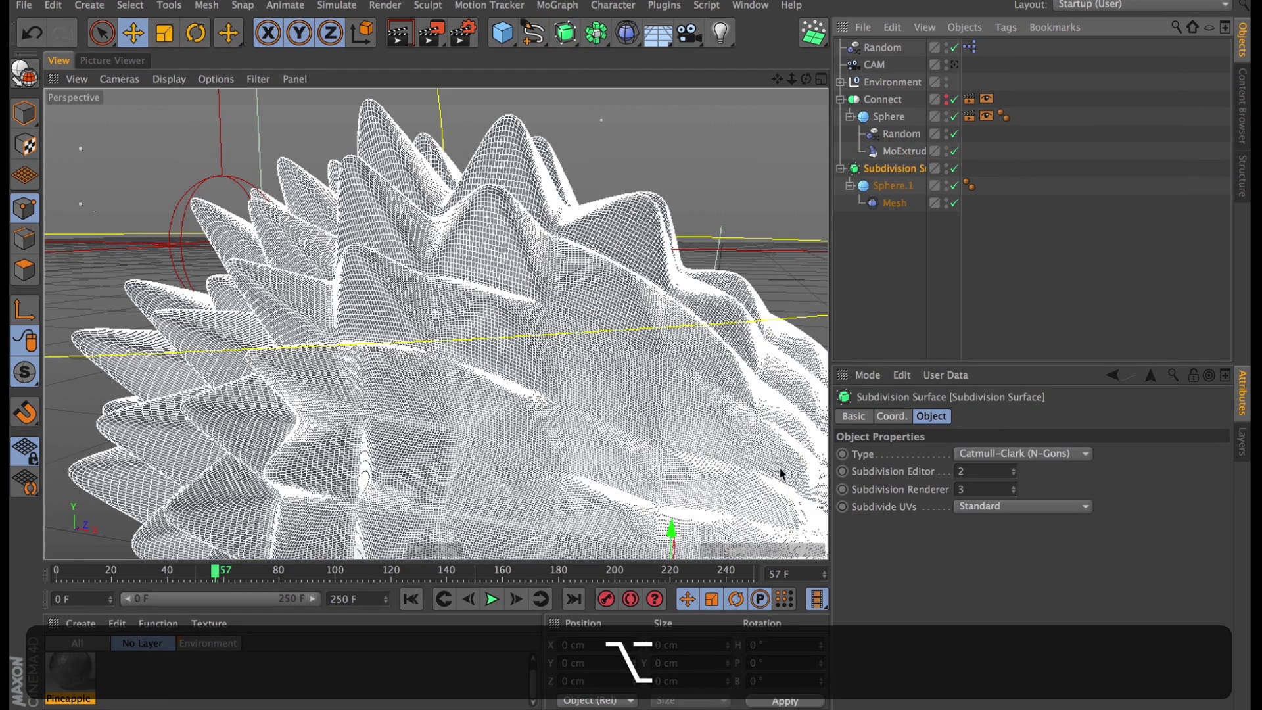
pyautogui.click(907, 276)
pyautogui.moveTo(479, 394)
pyautogui.keyDown('alt'); pyautogui.mouseDown()
pyautogui.moveTo(555, 195)
pyautogui.moveTo(579, 355)
pyautogui.mouseUp(); pyautogui.keyUp('alt')
pyautogui.click(894, 168)
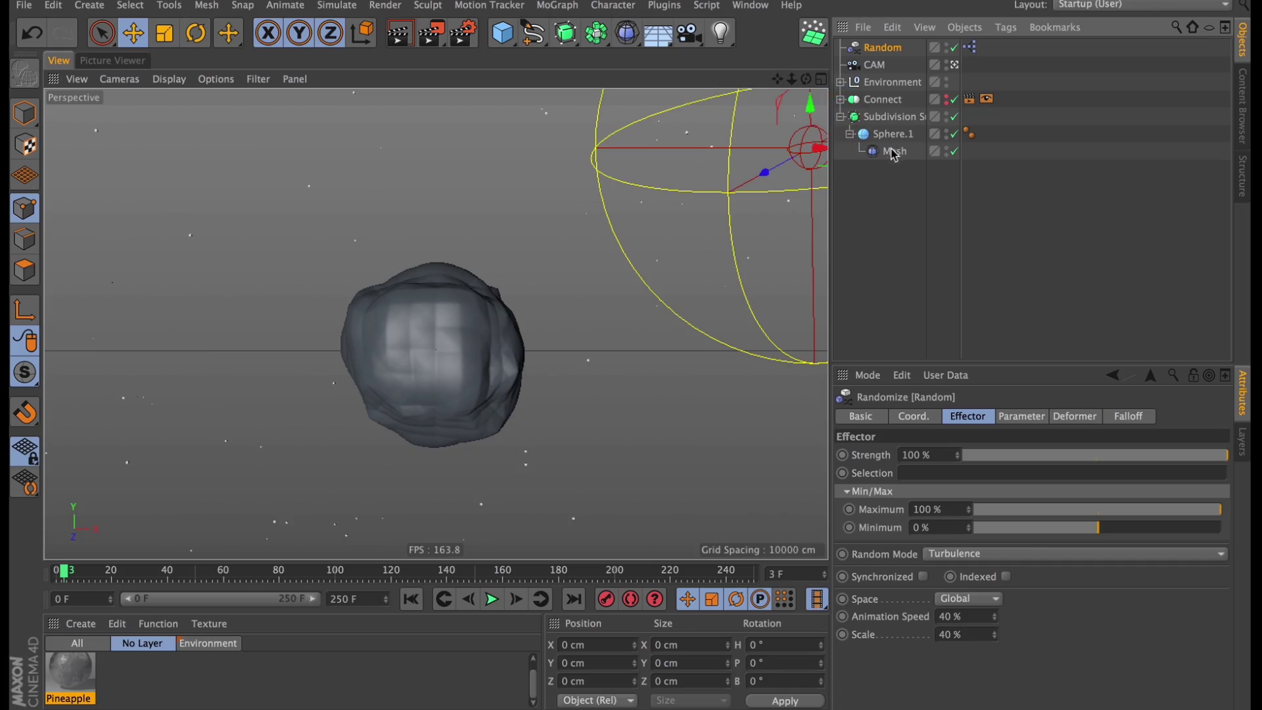
# Step: Give the Mesh deformer a Sphere falloff sized 500 cm on X, Y and Z
pyautogui.click(893, 153)
pyautogui.click(961, 417)
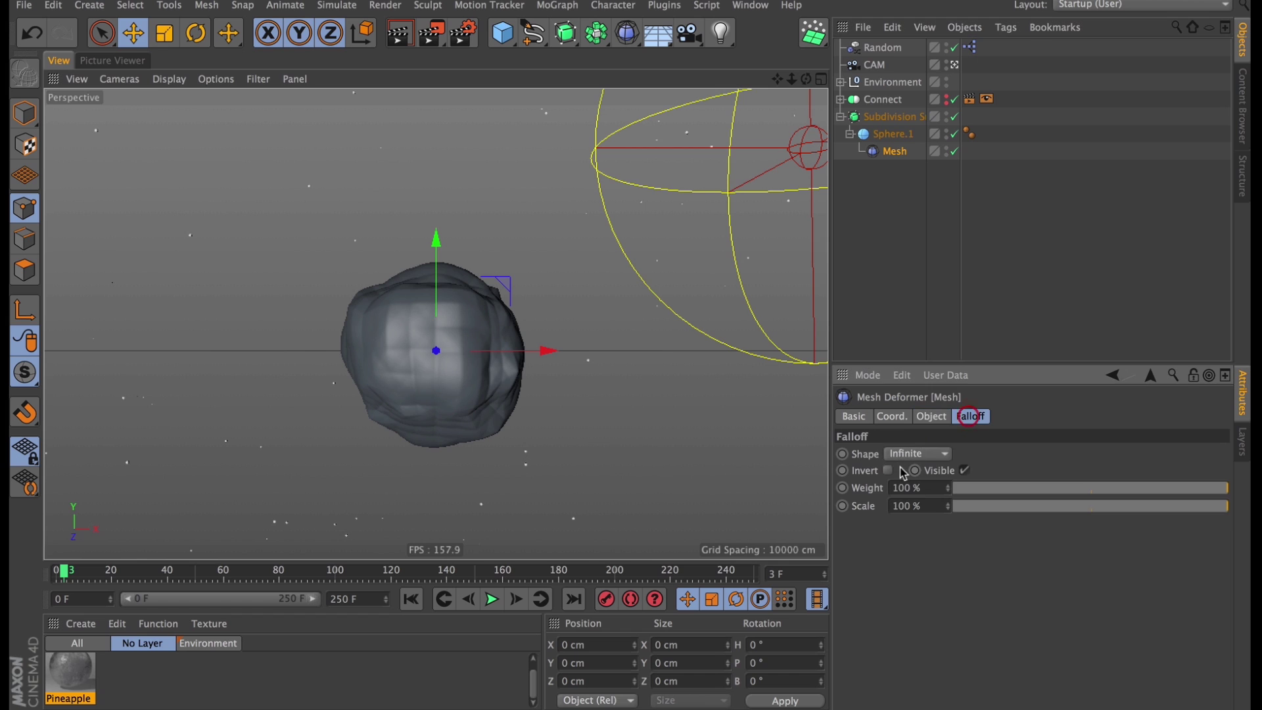
pyautogui.click(908, 454)
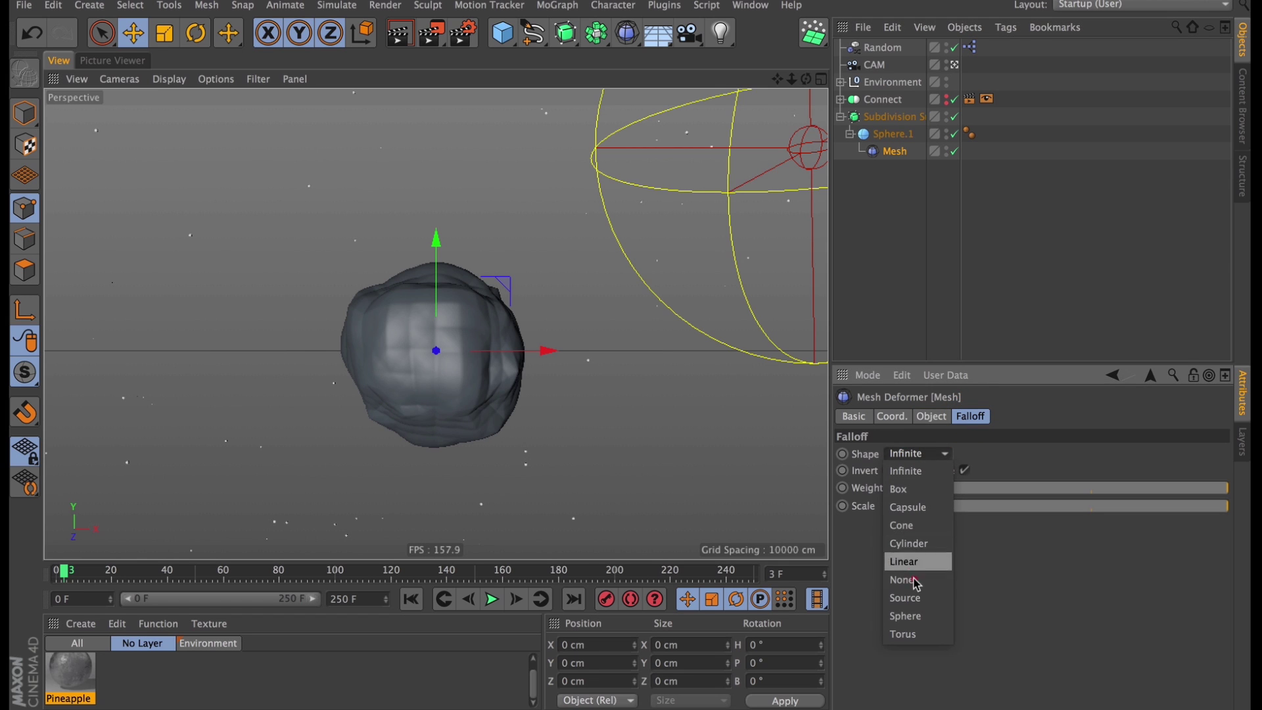
pyautogui.click(916, 617)
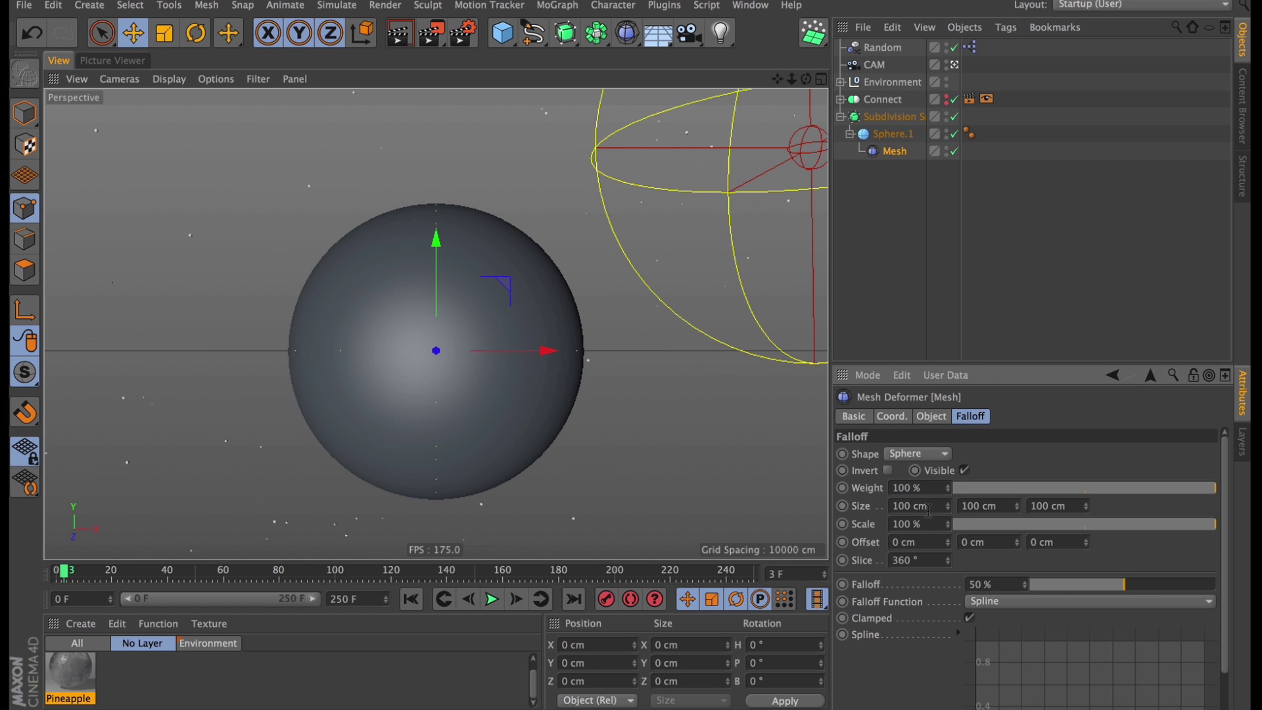
pyautogui.write('500')
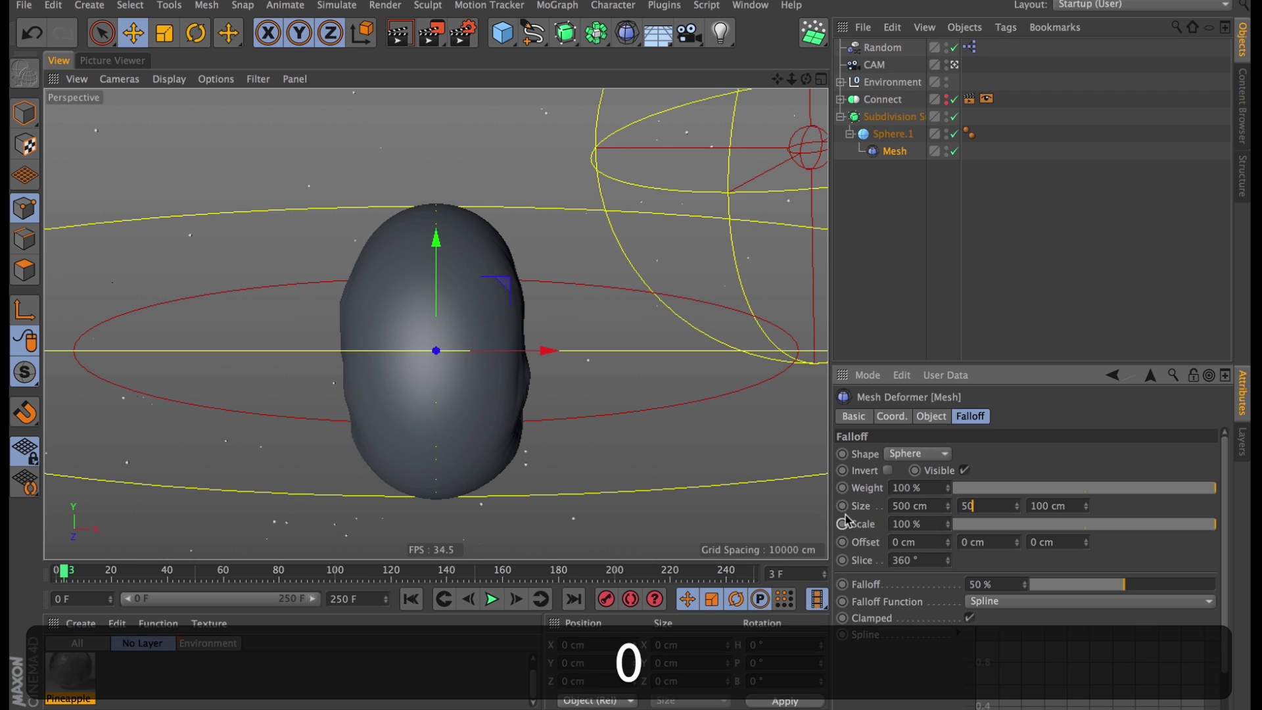
pyautogui.press('Tab')
pyautogui.write('500')
pyautogui.press('Tab')
pyautogui.write('500')
pyautogui.press('Return')
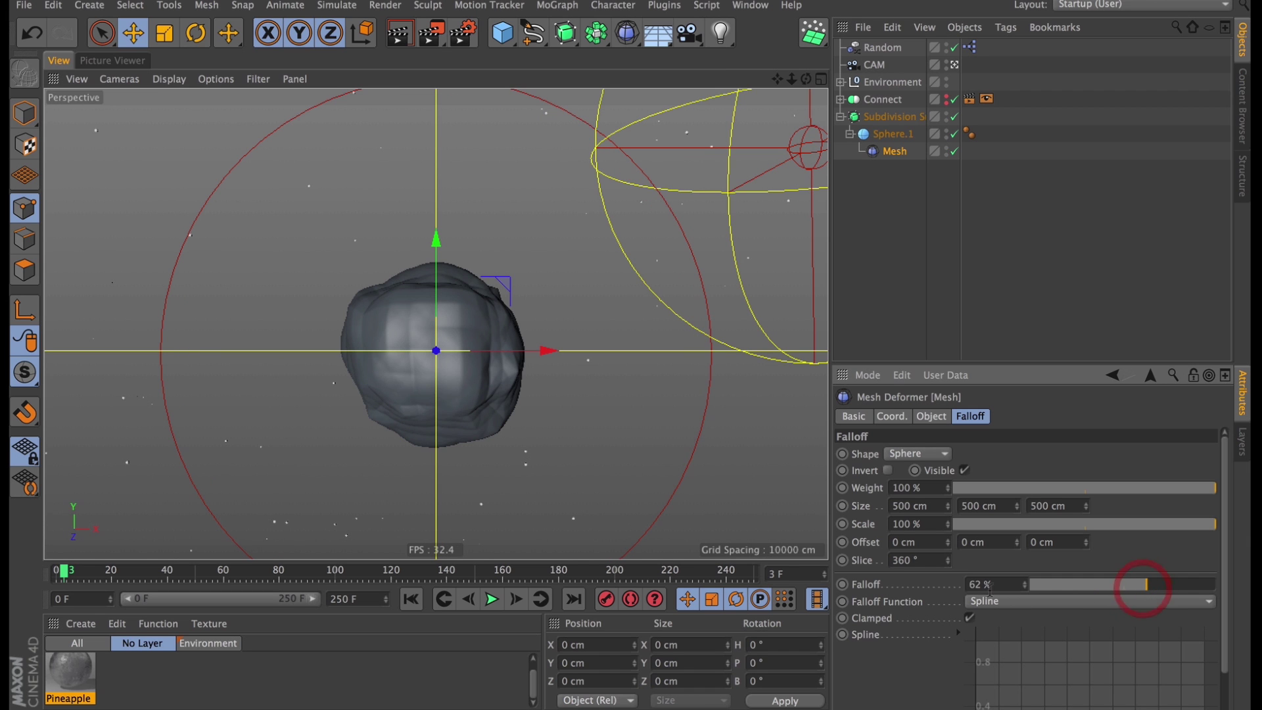
# Step: Set the falloff to 60% and shift the Mesh deformer off-centre toward the lower right
pyautogui.write('0')
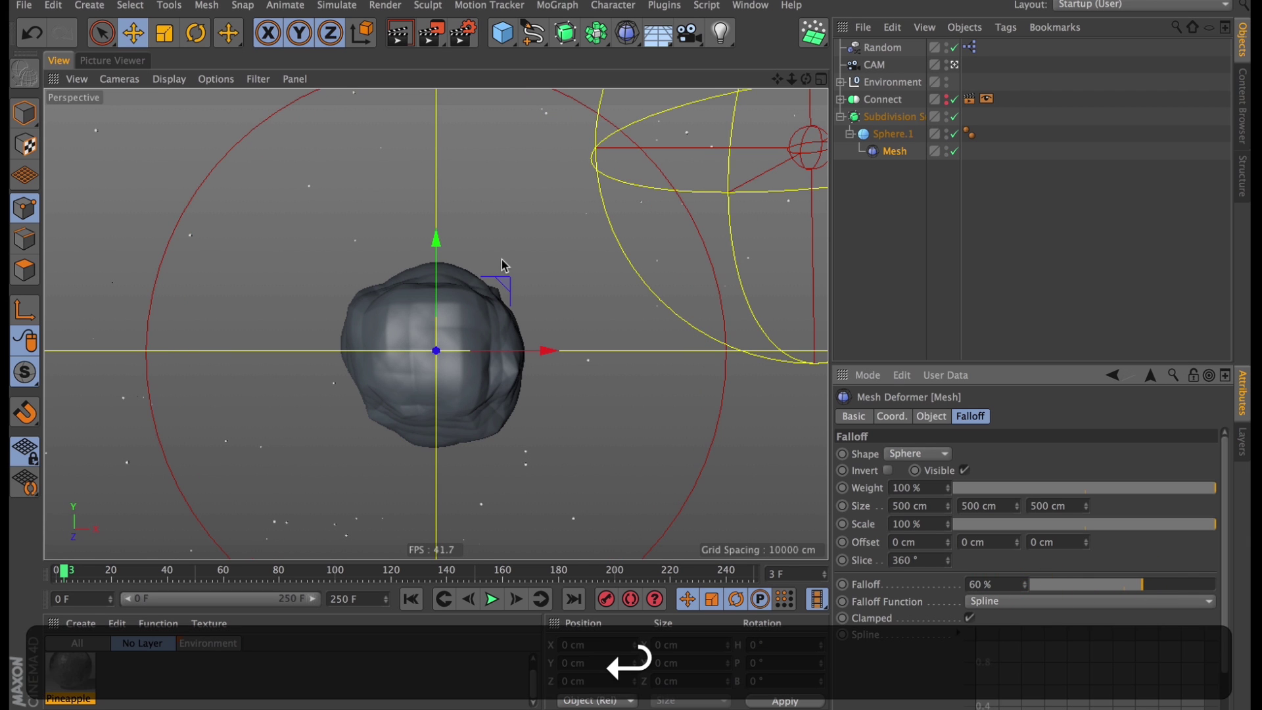
pyautogui.moveTo(503, 265)
pyautogui.mouseDown()
pyautogui.moveTo(657, 434)
pyautogui.moveTo(788, 519)
pyautogui.moveTo(910, 552)
pyautogui.moveTo(1089, 573)
pyautogui.mouseUp()
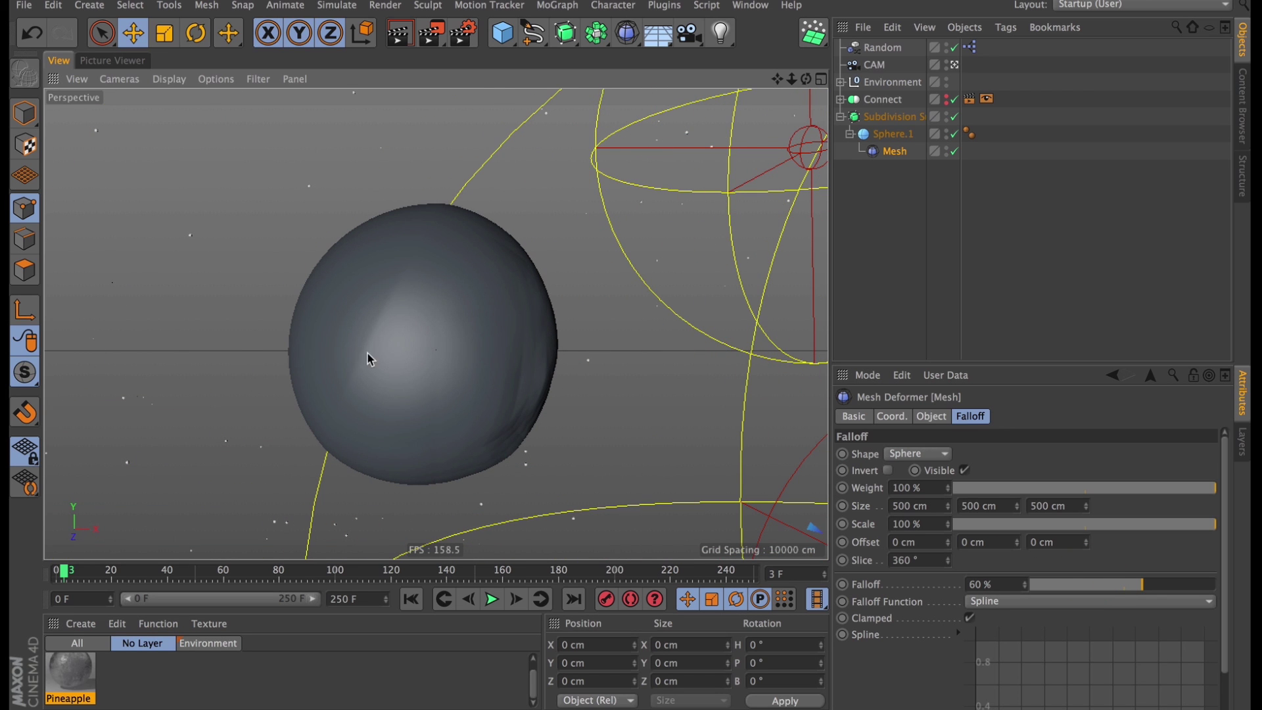
pyautogui.scroll(-2, 1089, 574)
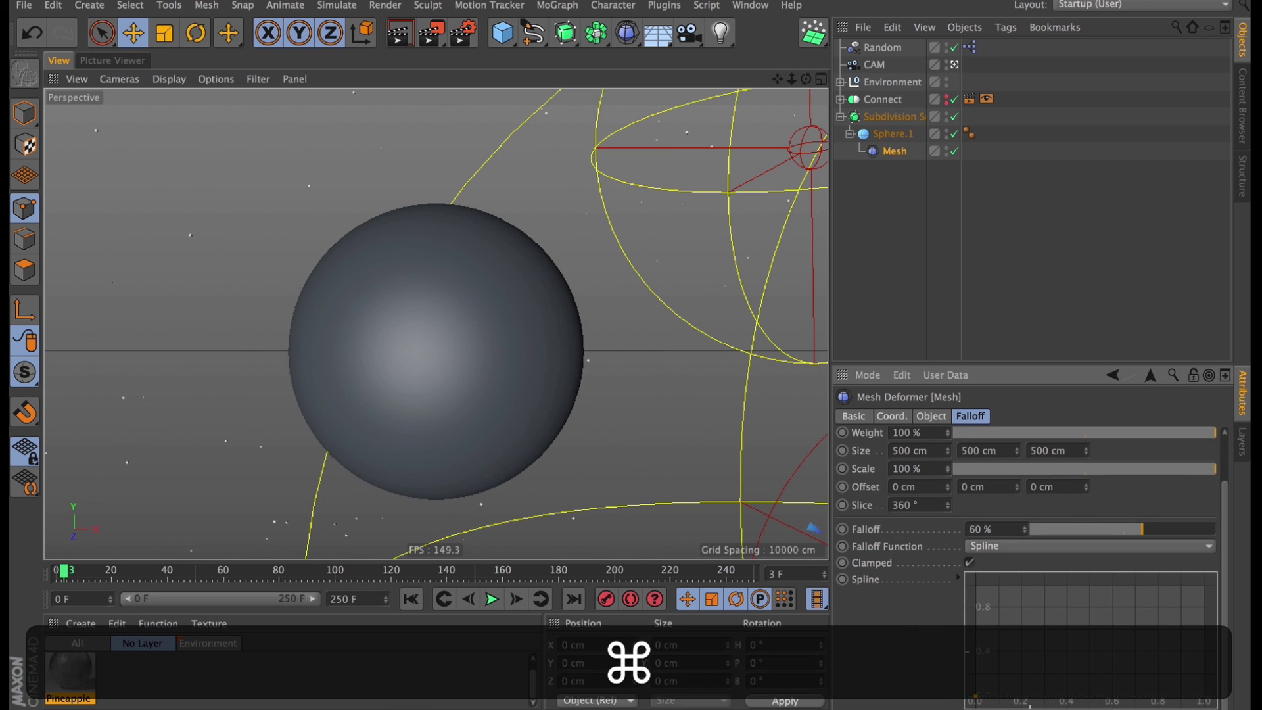
pyautogui.keyDown('super'); pyautogui.click(1022, 665); pyautogui.keyUp('super')
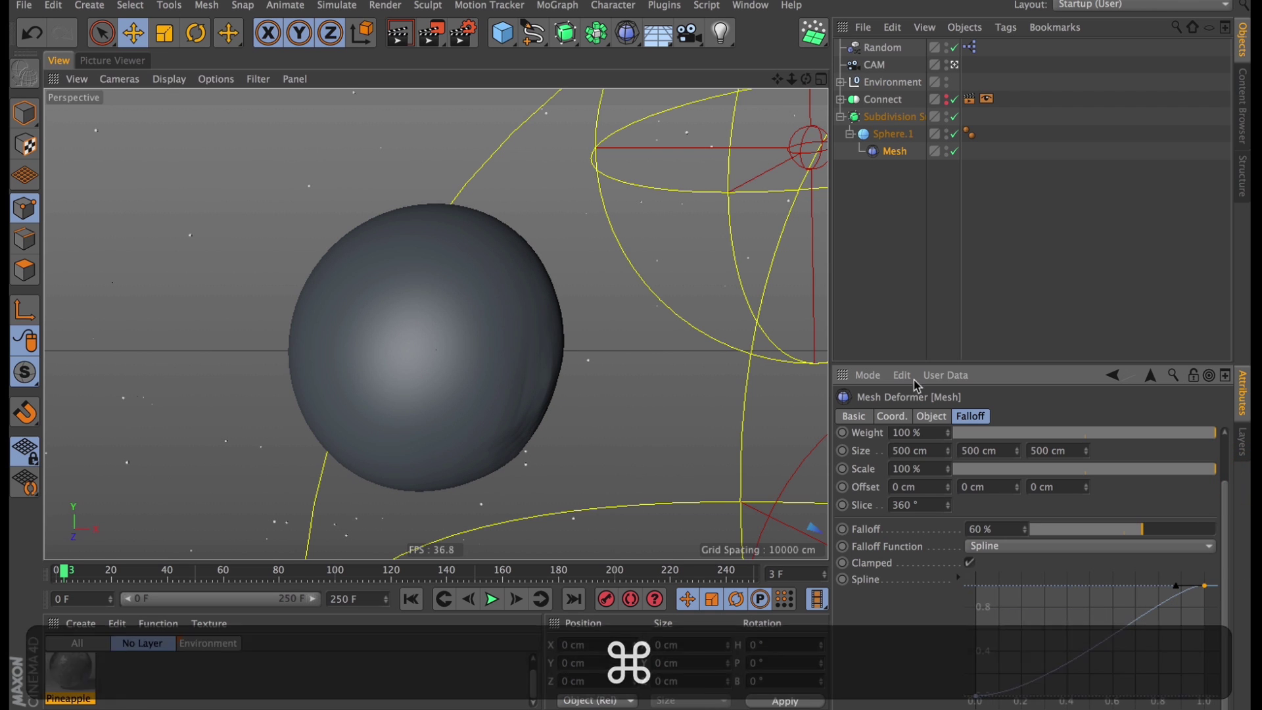
pyautogui.click(890, 148)
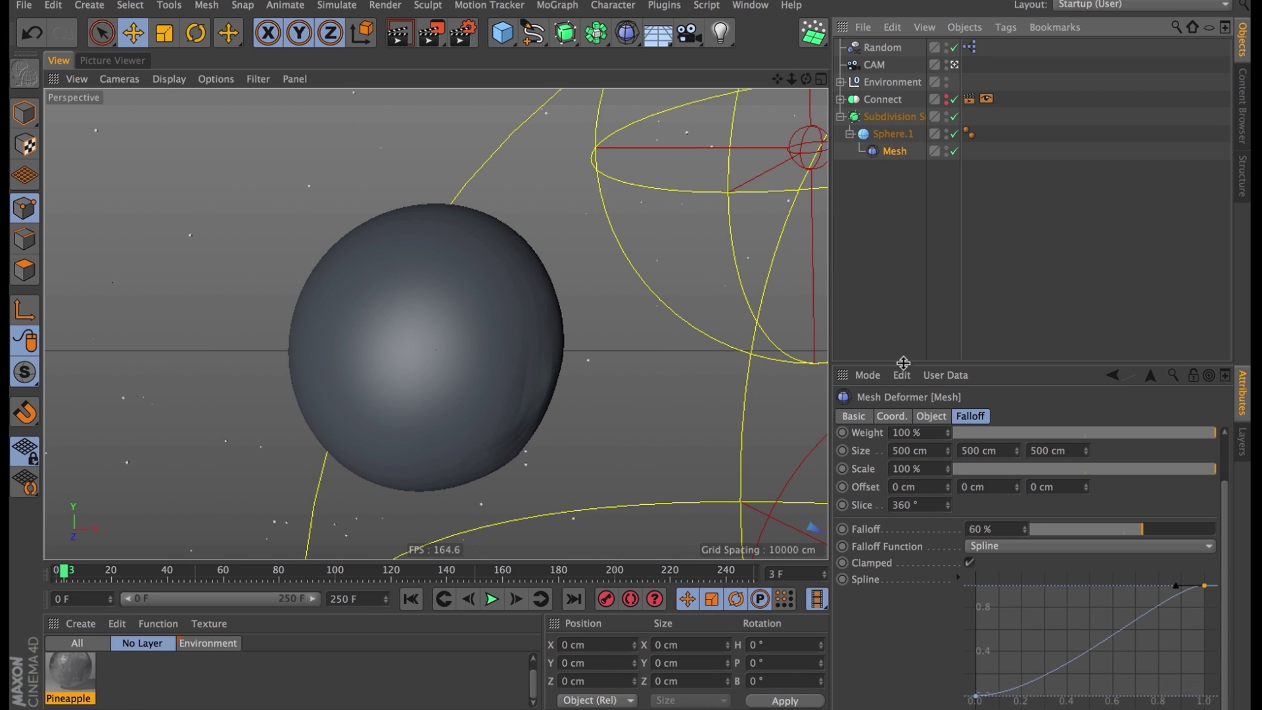
# Step: In XPresso, wire Random's Global Matrix into the Mesh node, then move Random so spikes cluster lower-right
pyautogui.doubleClick(970, 47)
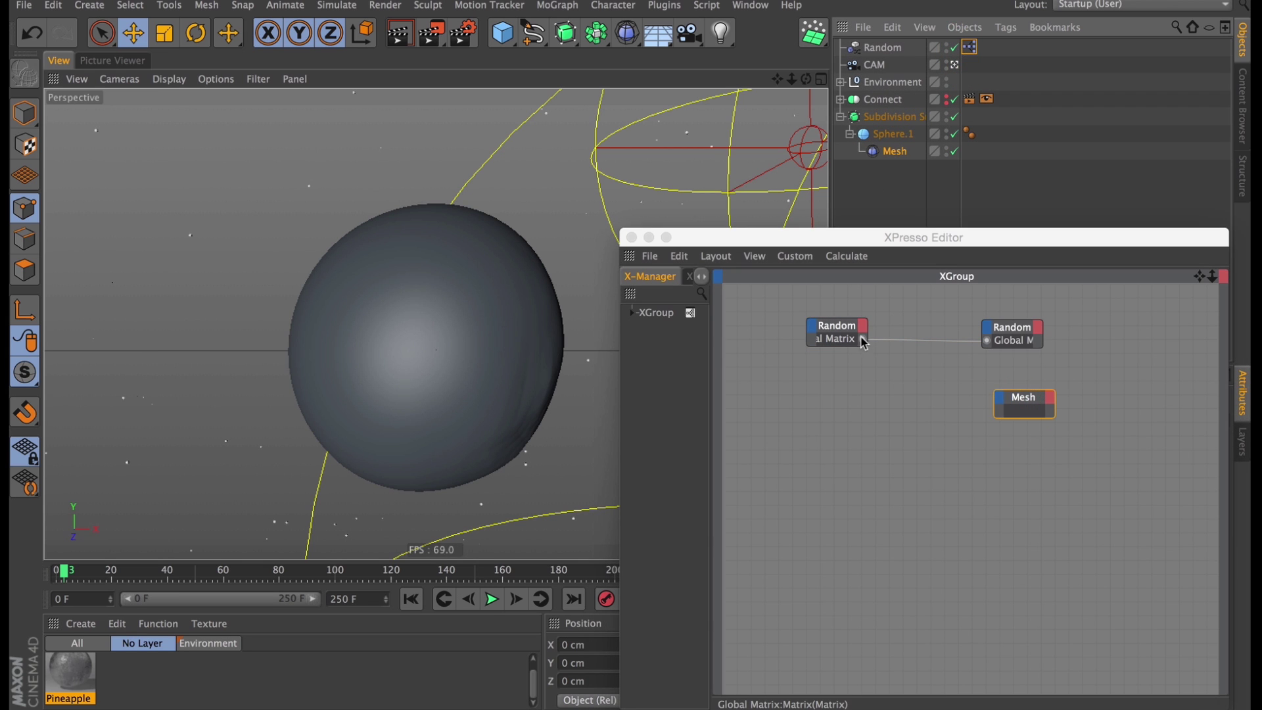
pyautogui.moveTo(863, 341); pyautogui.dragTo(993, 404)
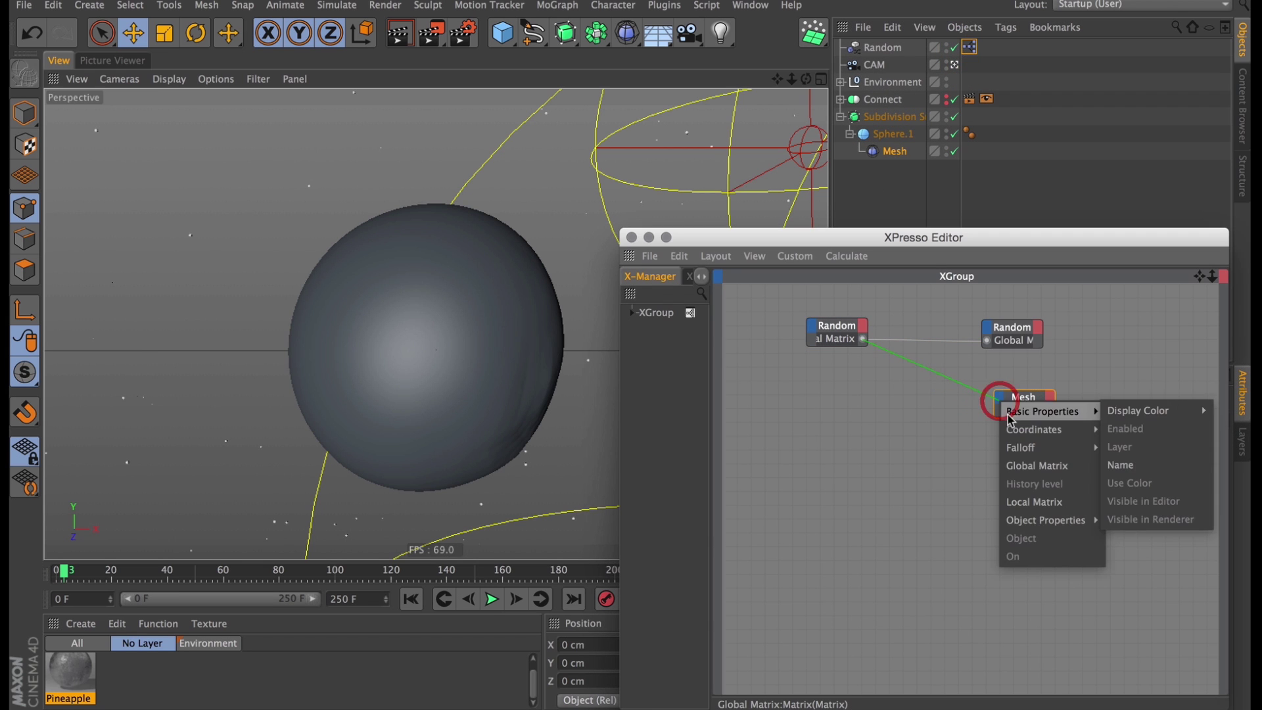
pyautogui.click(1038, 467)
pyautogui.click(631, 237)
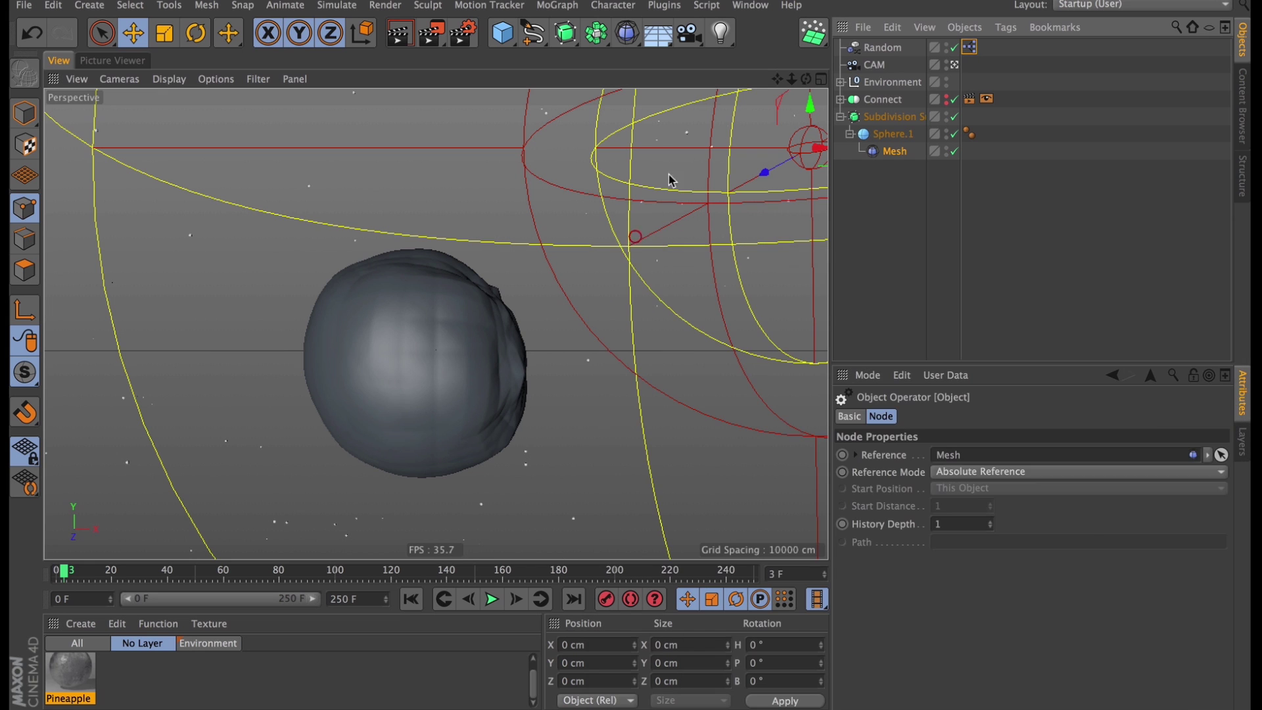
pyautogui.click(883, 48)
pyautogui.moveTo(810, 112); pyautogui.dragTo(611, 214)
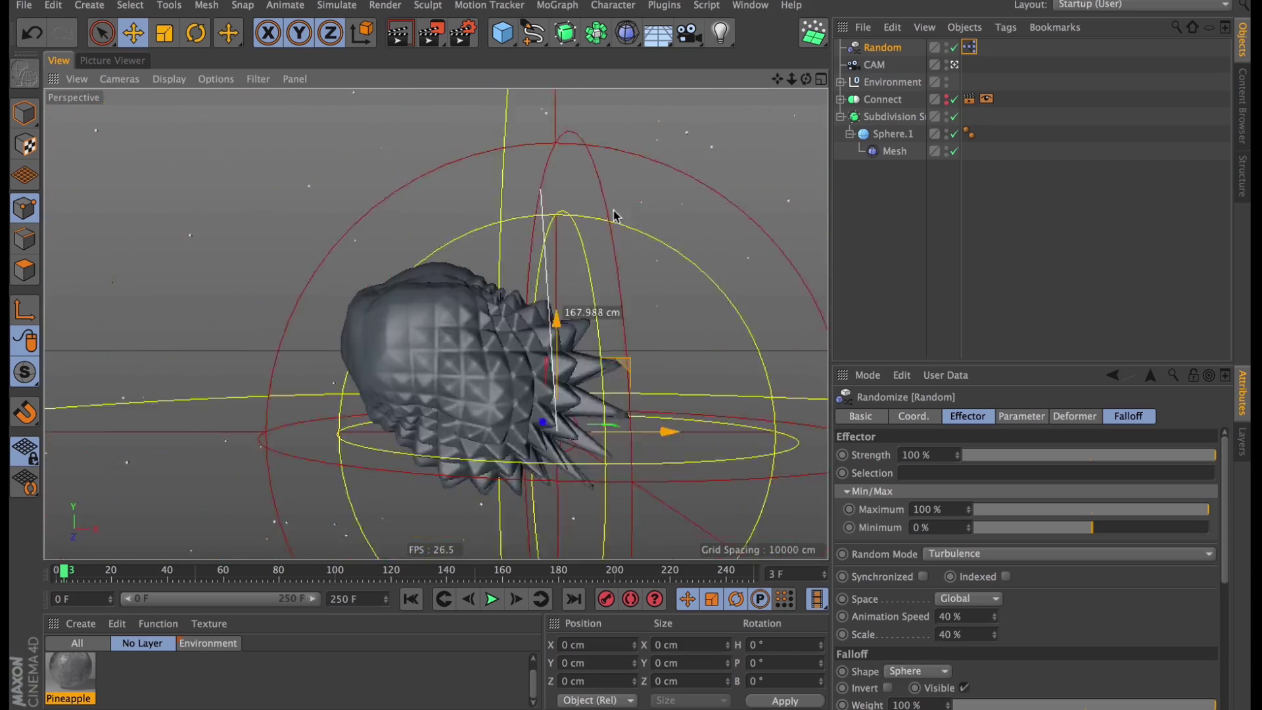
# Step: Keyframe the Random effector's position with the timeline moved to frame 140
pyautogui.click(893, 151)
pyautogui.click(898, 54)
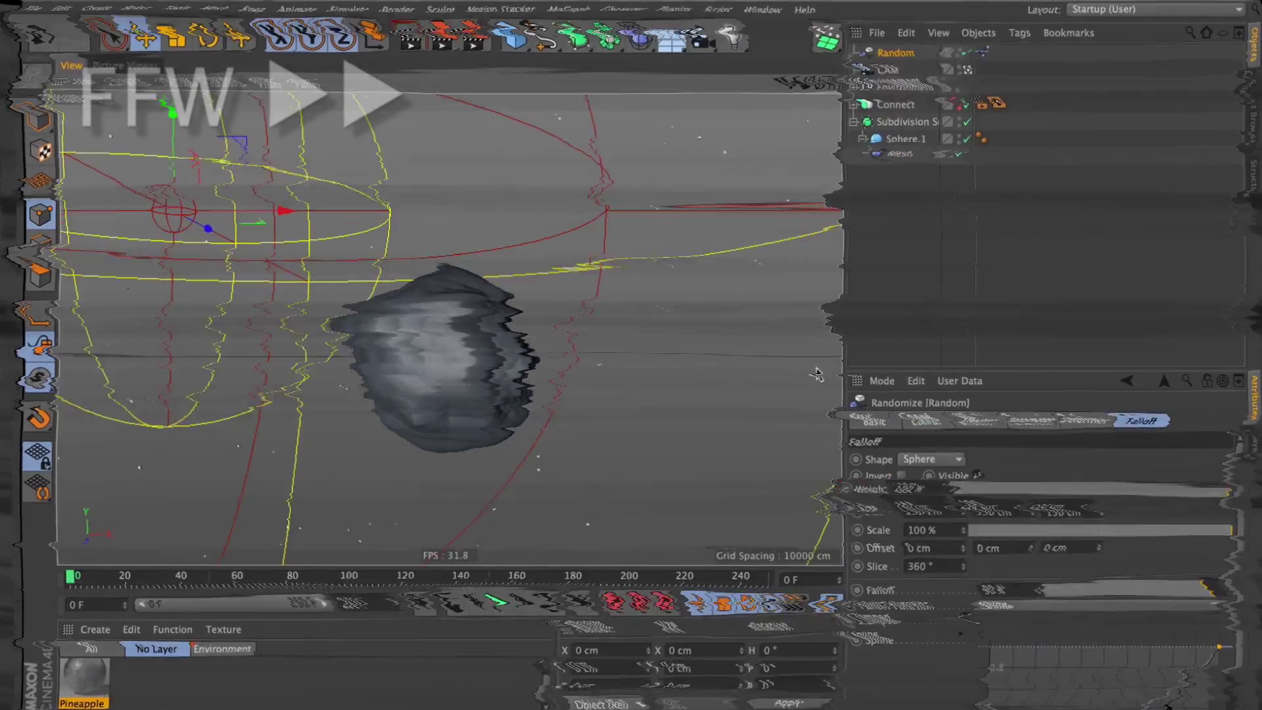
pyautogui.moveTo(72, 579); pyautogui.dragTo(479, 578)
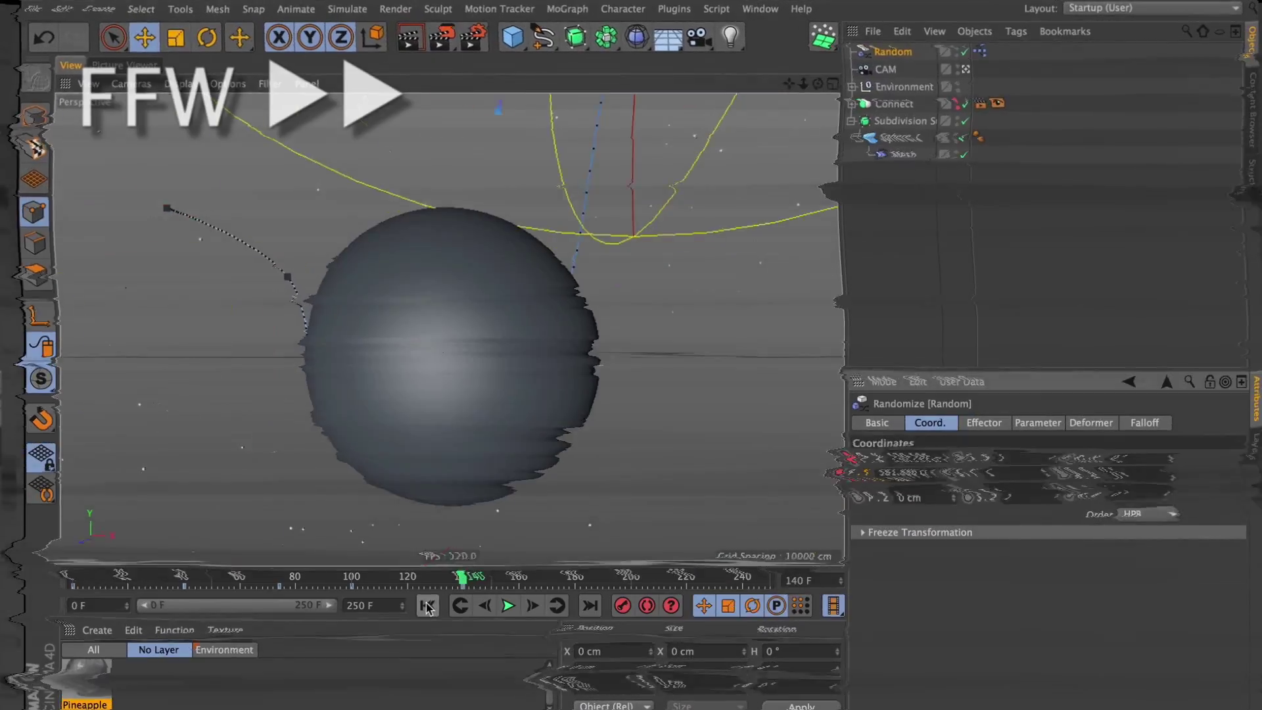
pyautogui.click(428, 605)
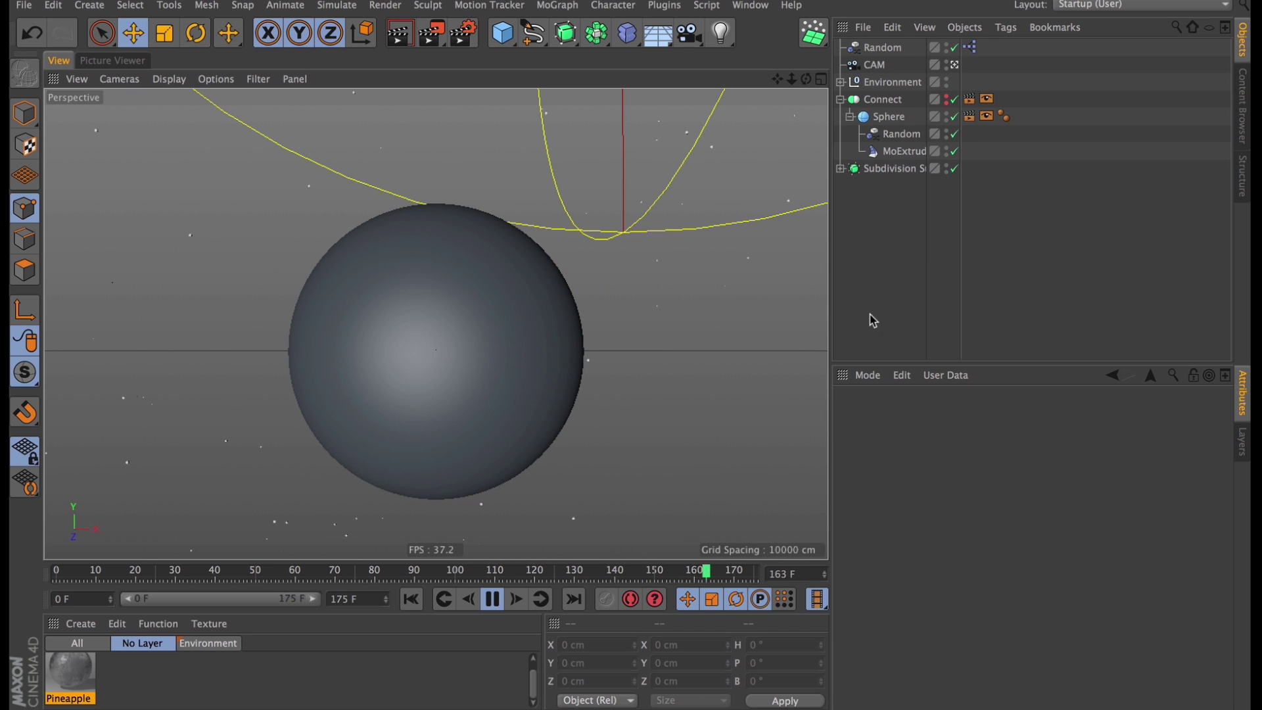
# Step: Add a Jiggle deformer to the Sphere, placed below MoExtrude, and preview playback
pyautogui.click(492, 599)
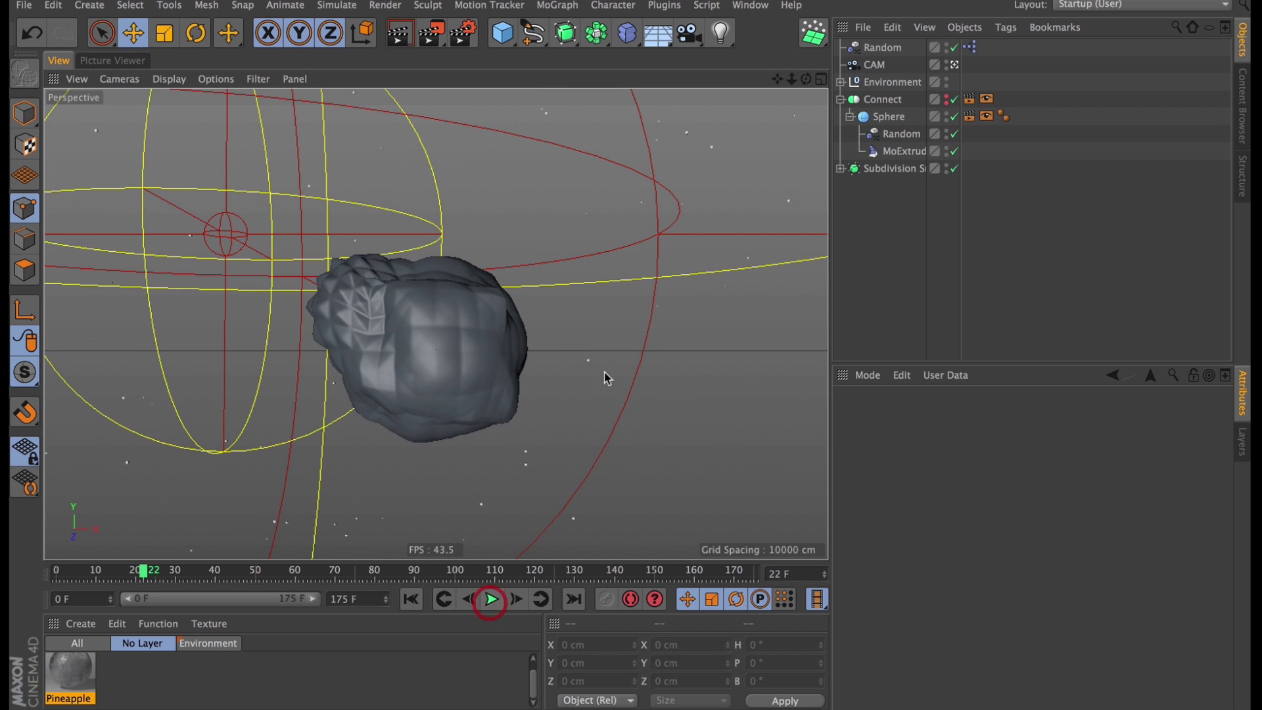
pyautogui.click(891, 115)
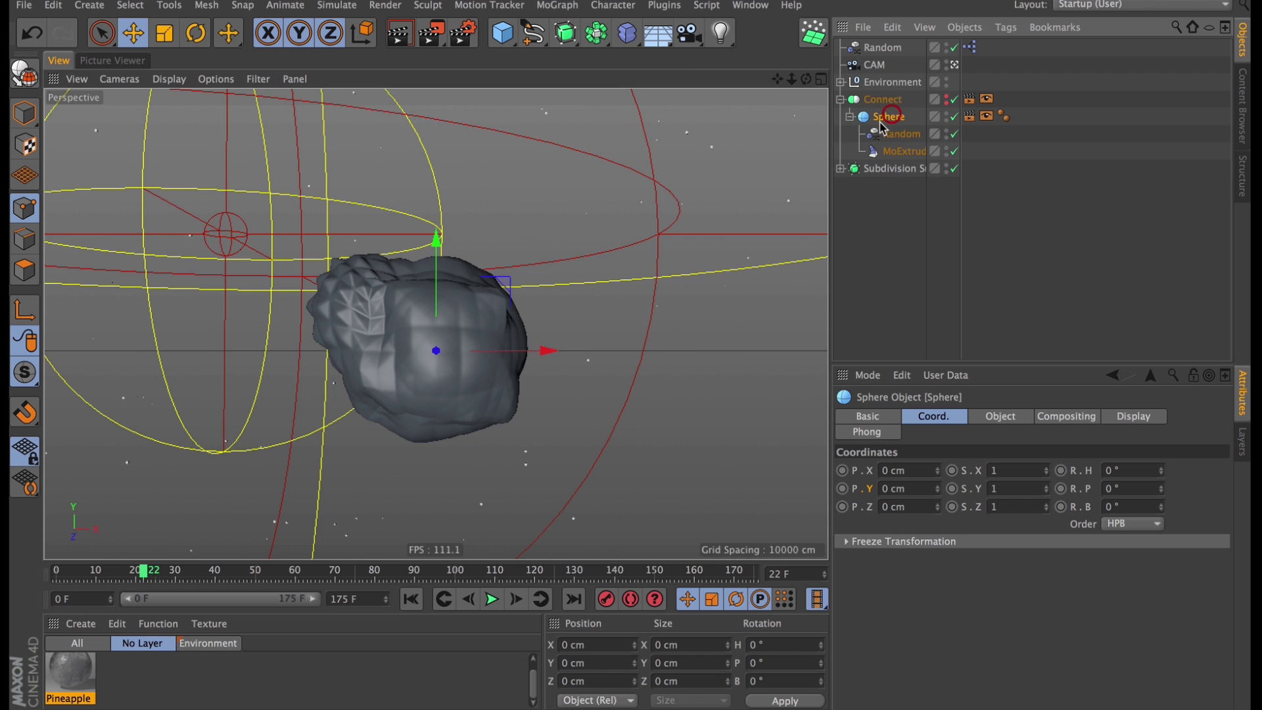
pyautogui.click(637, 36)
pyautogui.keyDown('shift'); pyautogui.click(834, 151); pyautogui.keyUp('shift')
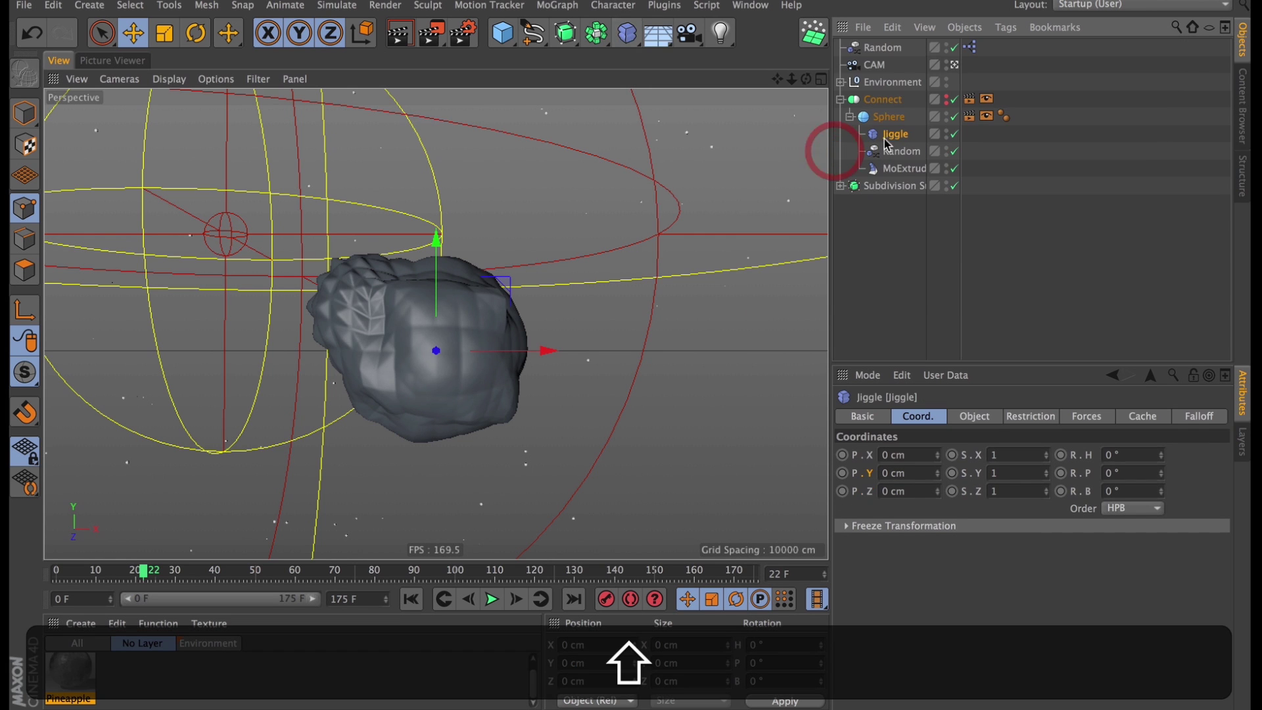
pyautogui.moveTo(890, 136); pyautogui.dragTo(901, 181)
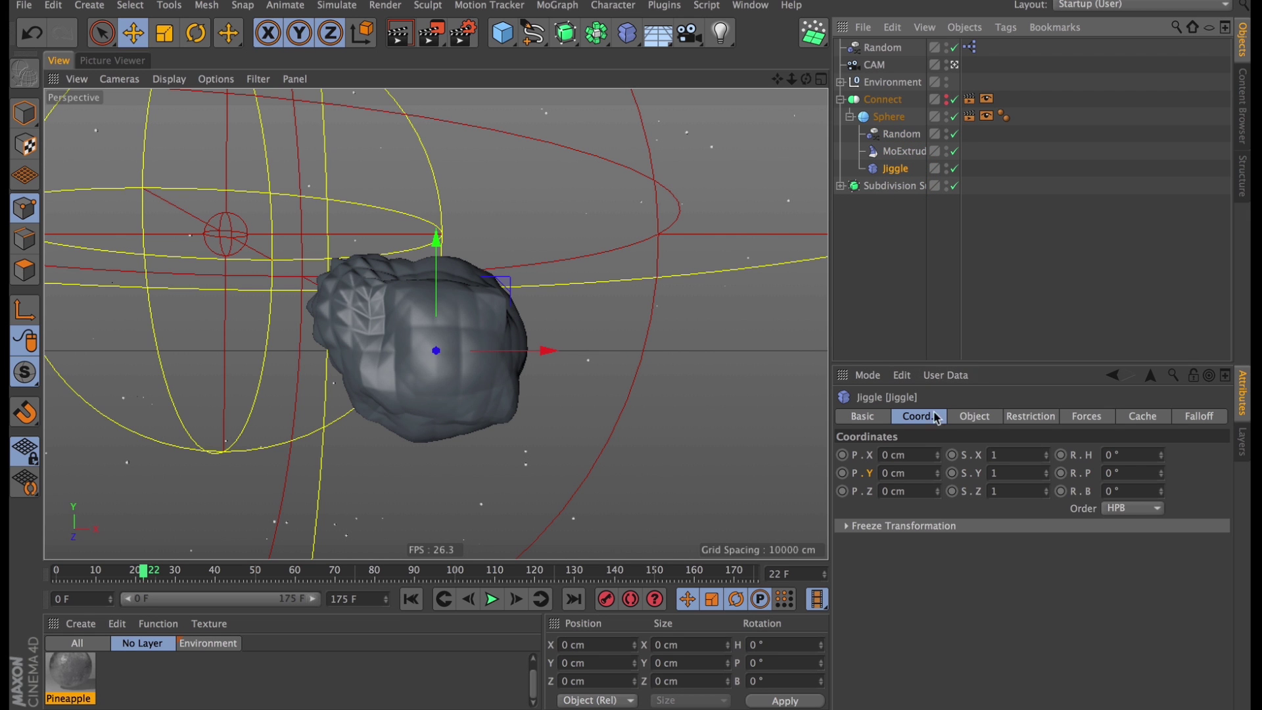
pyautogui.click(492, 599)
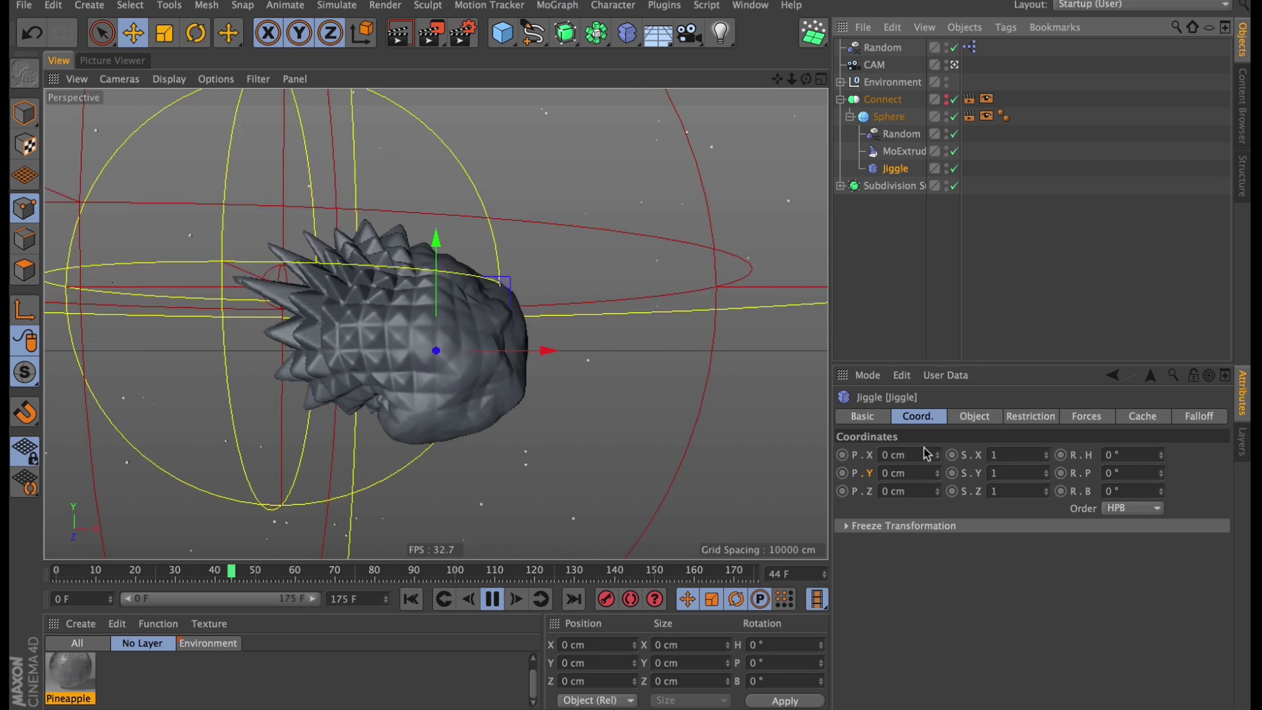
# Step: Set the Jiggle's Stiffness and Structural to 20%, then review the wobble at earlier frames
pyautogui.click(974, 416)
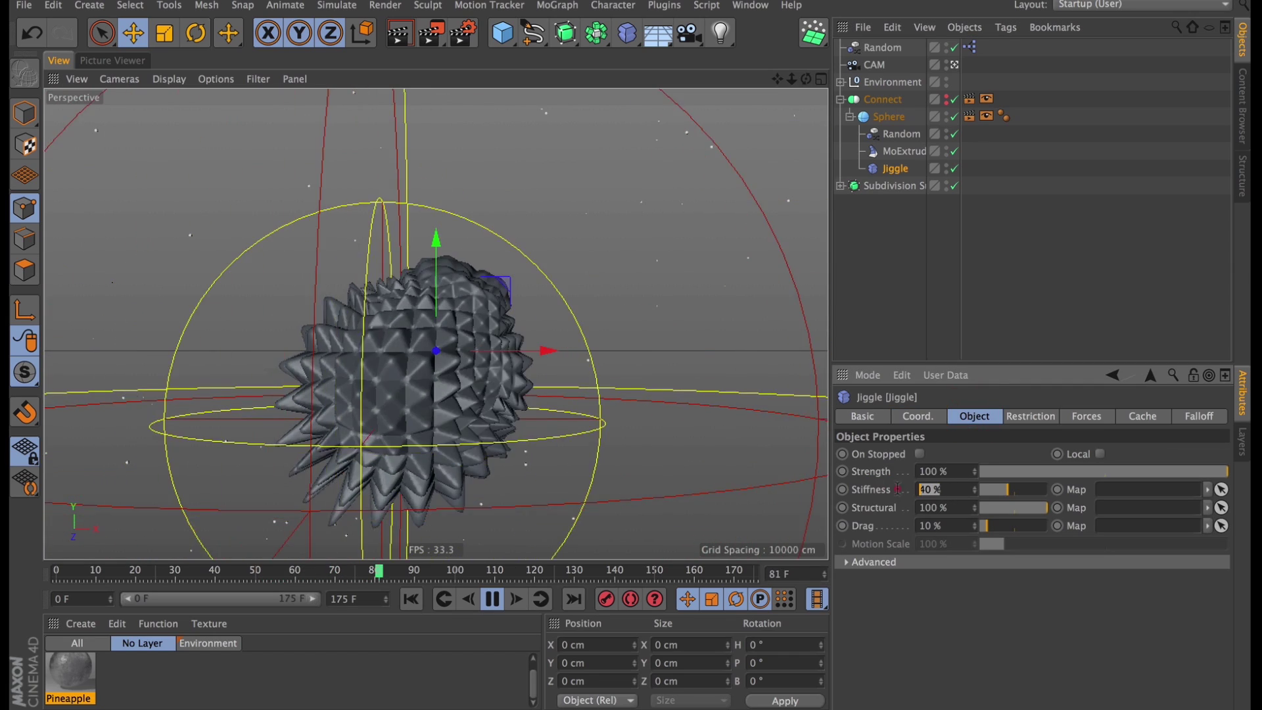
pyautogui.click(930, 489)
pyautogui.write('20')
pyautogui.press('Tab')
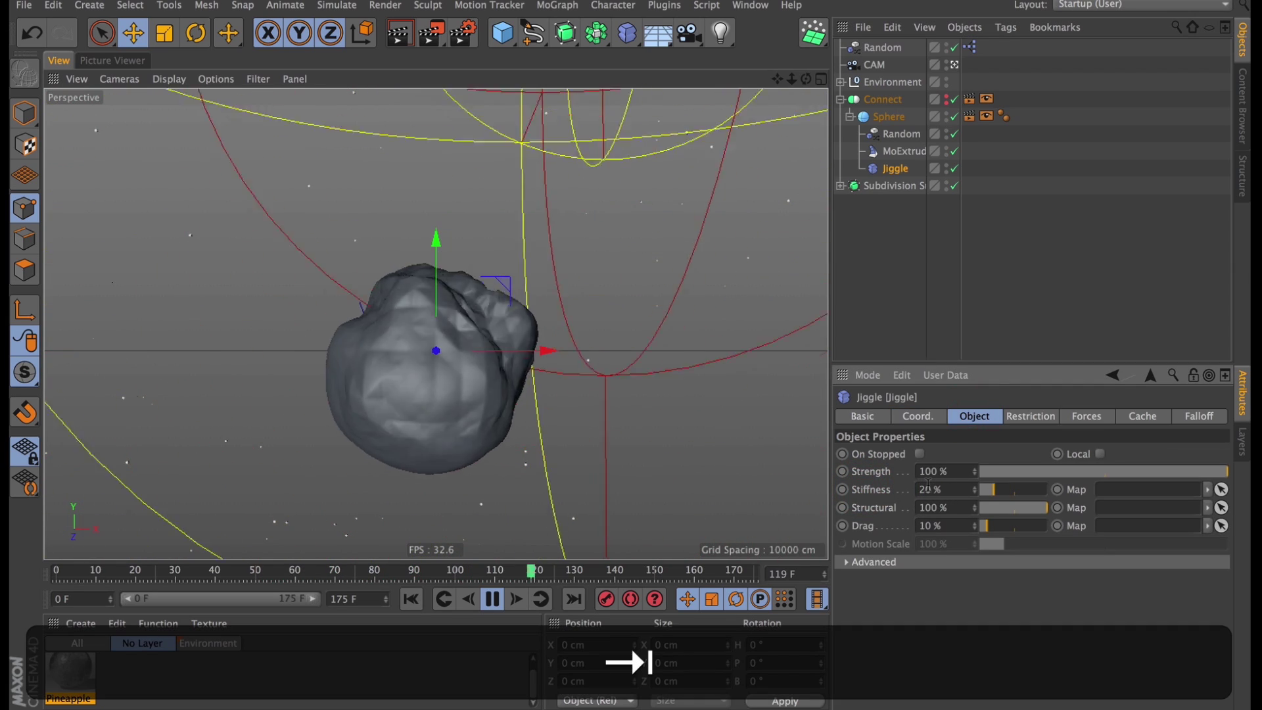
pyautogui.write('20')
pyautogui.press('Tab')
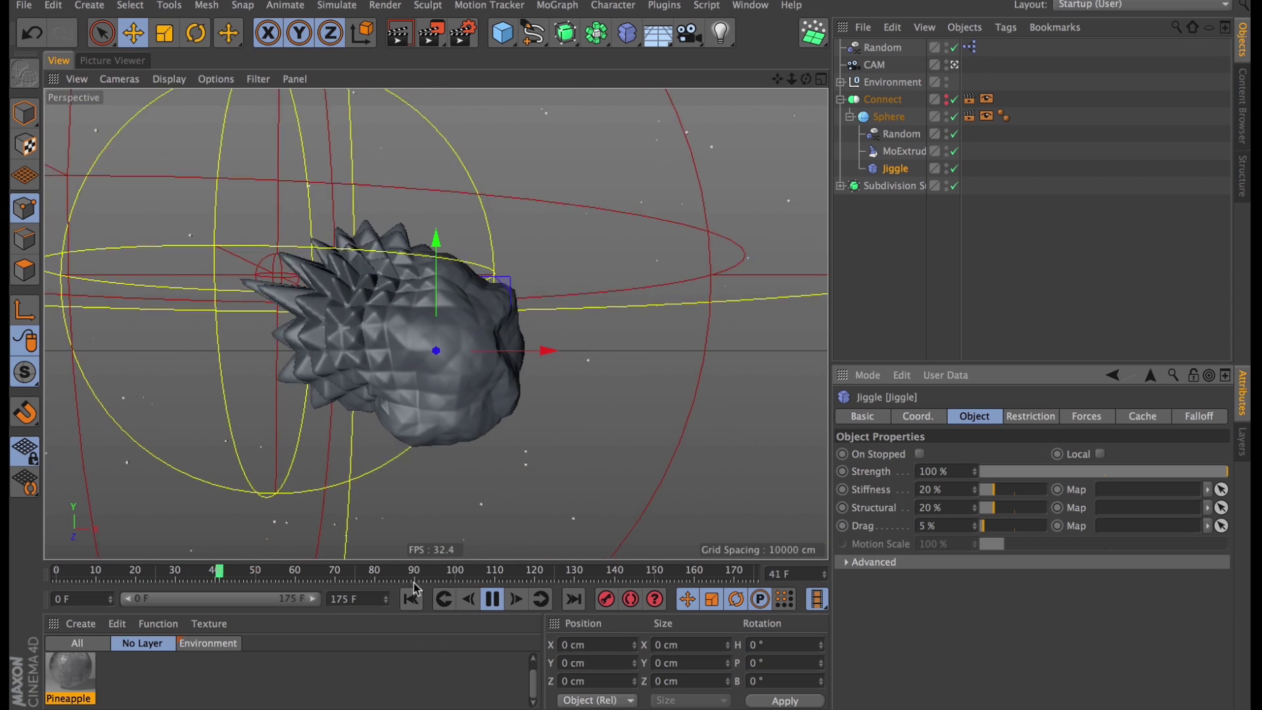
pyautogui.click(492, 600)
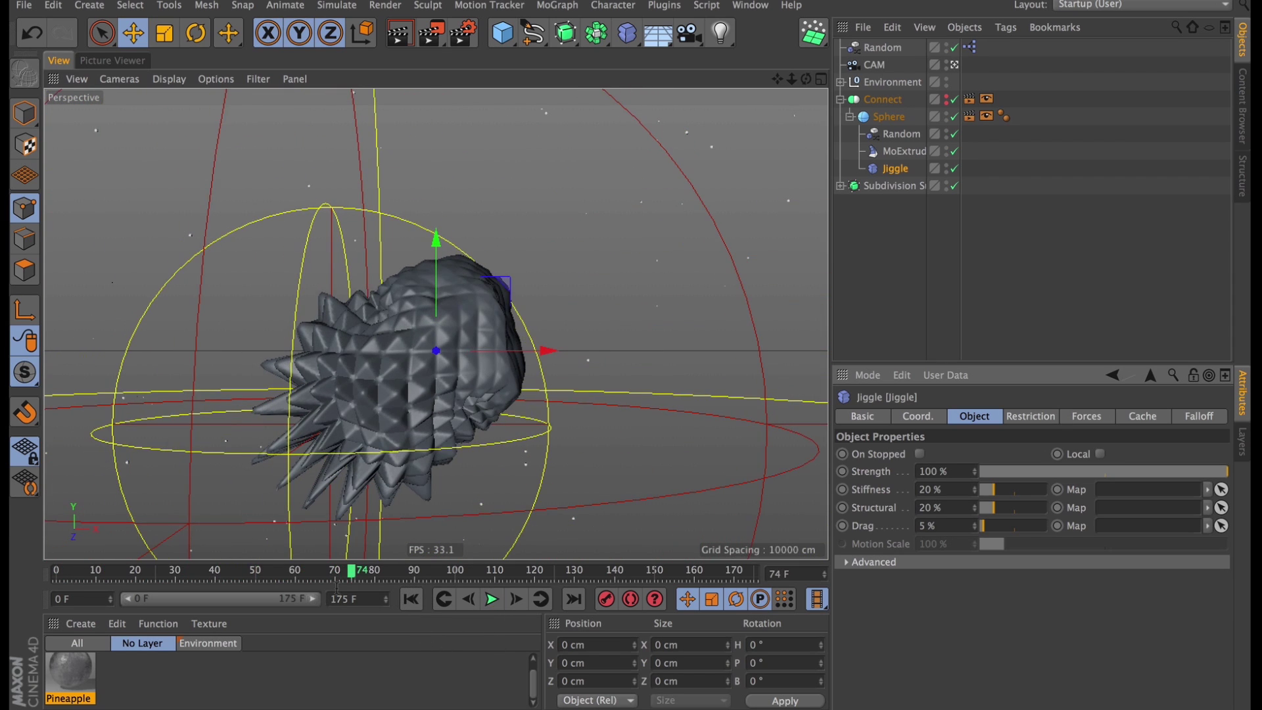
pyautogui.moveTo(352, 575); pyautogui.dragTo(237, 548)
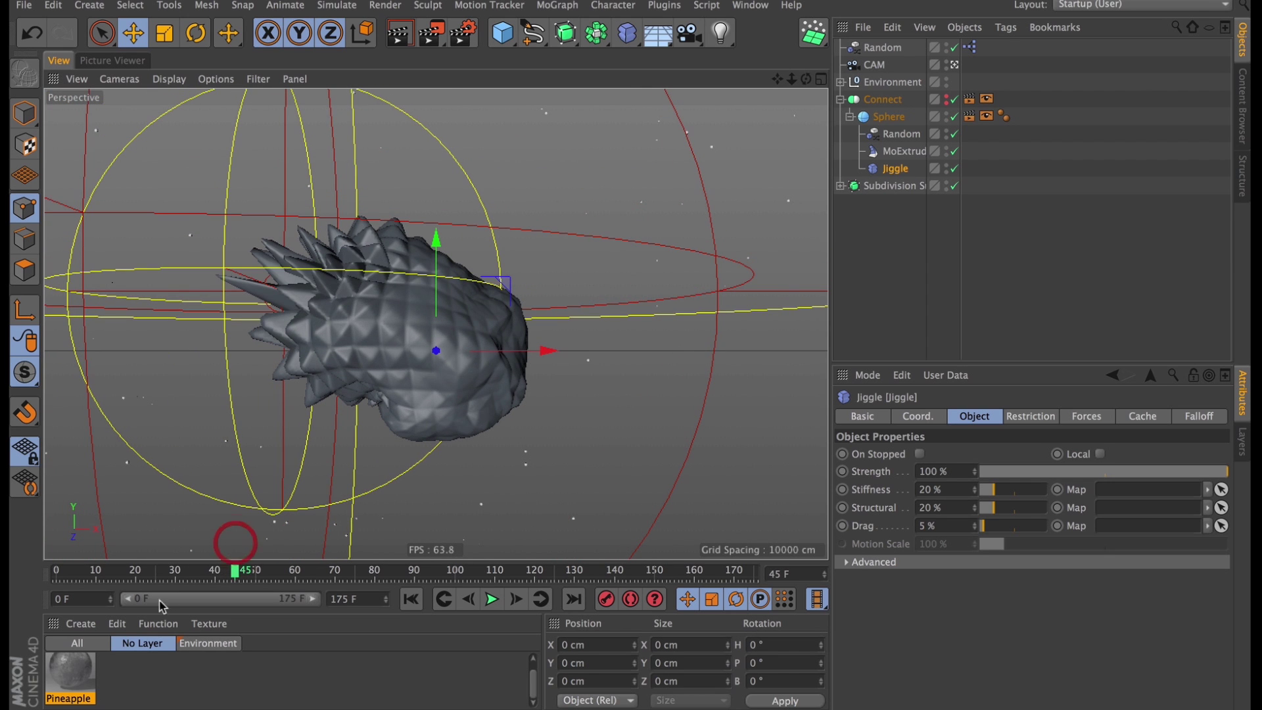
pyautogui.click(986, 115)
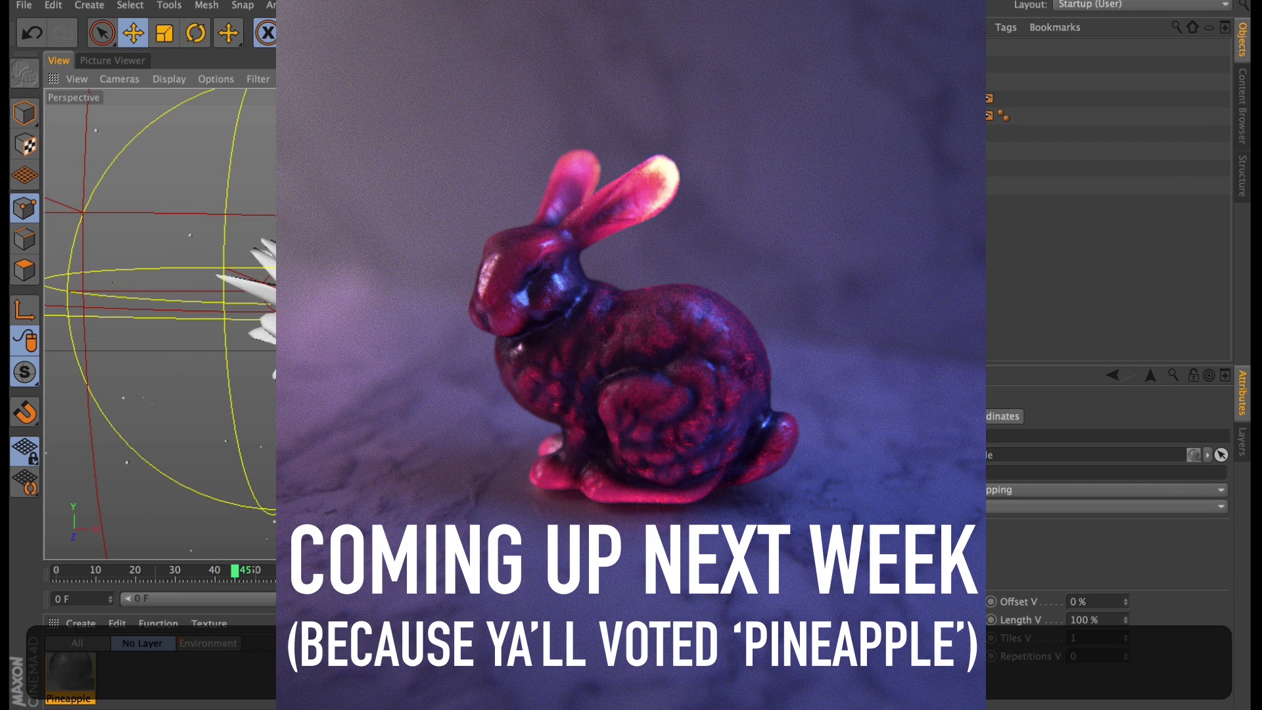
# Step: Render the active view with Ctrl+R to show the Pineapple-textured spikes against the stars
pyautogui.hotkey('ctrl', 'r')
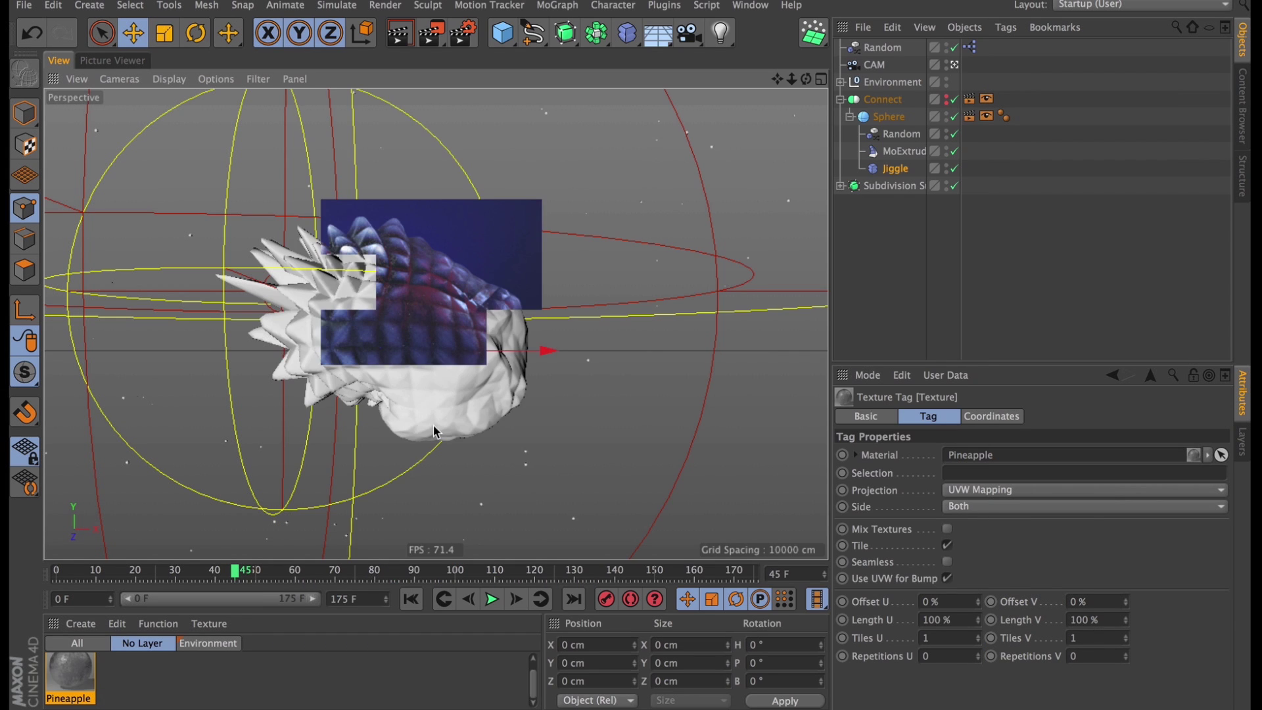